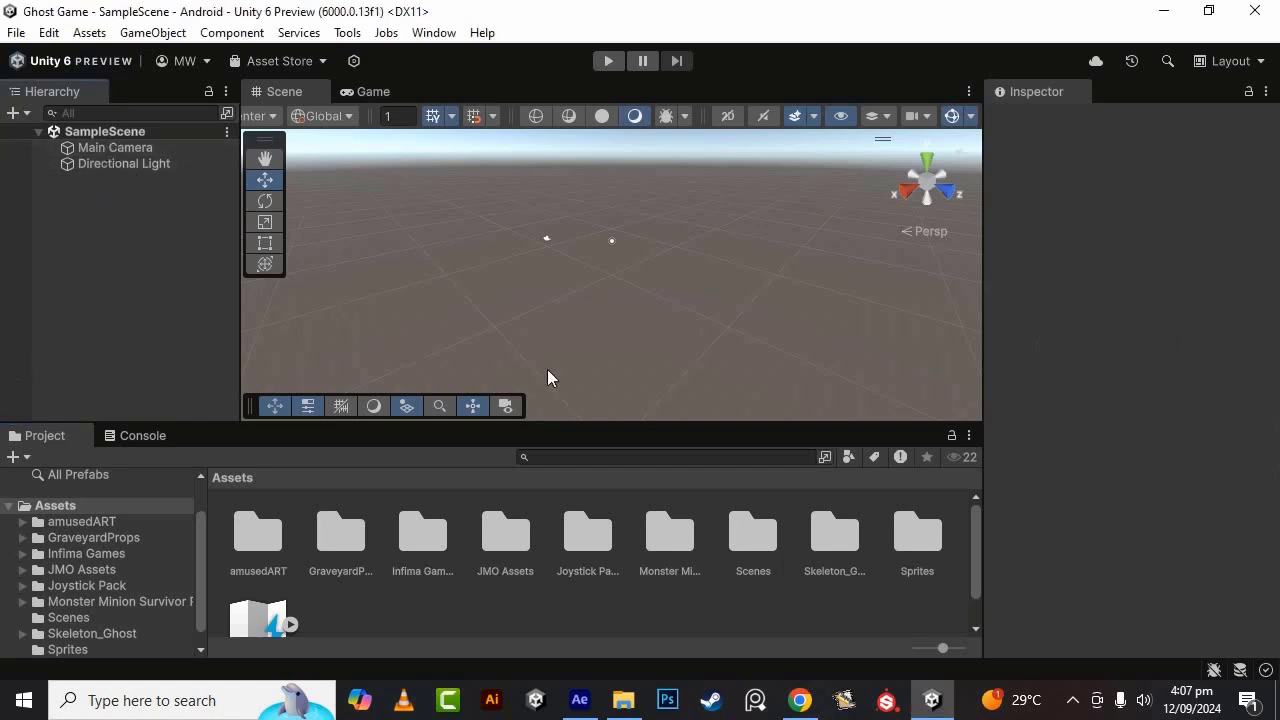
- Open the Assets/Scenes folder and select the SampleScene asset
{"action": "double_click", "coordinate": [768, 554]}
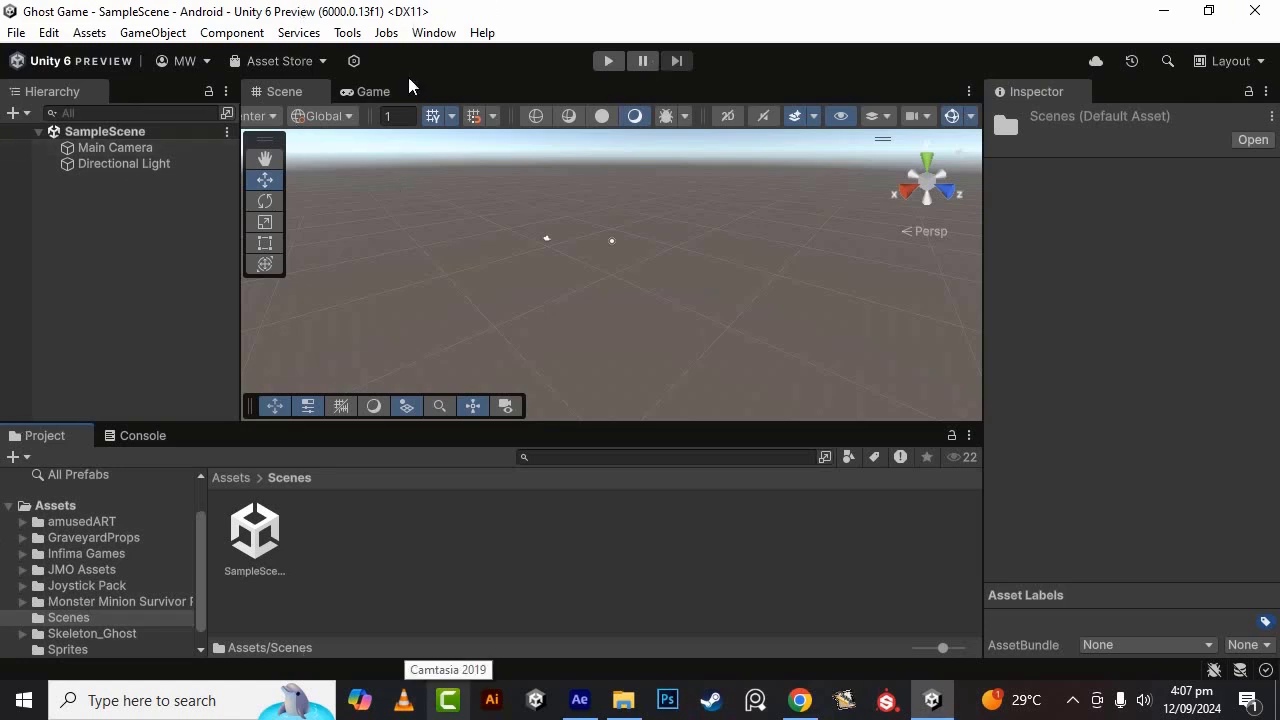
{"action": "left_click", "coordinate": [278, 536]}
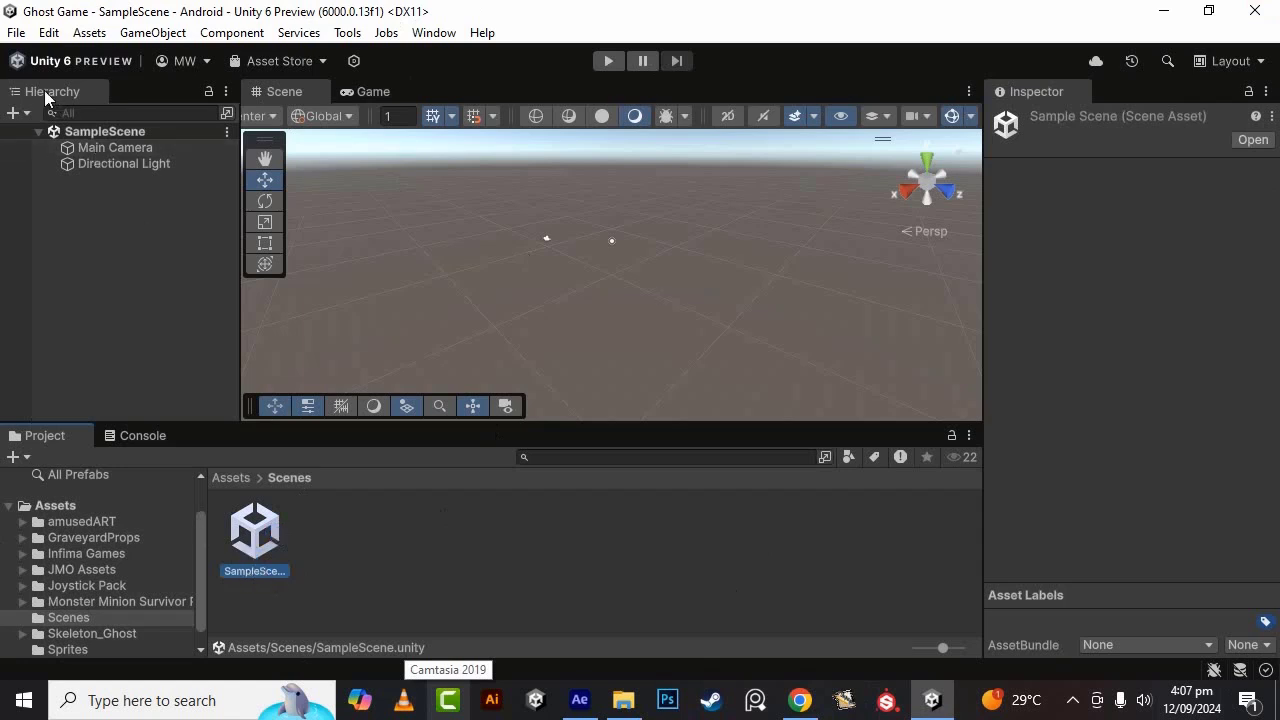
{"action": "left_click", "coordinate": [16, 32]}
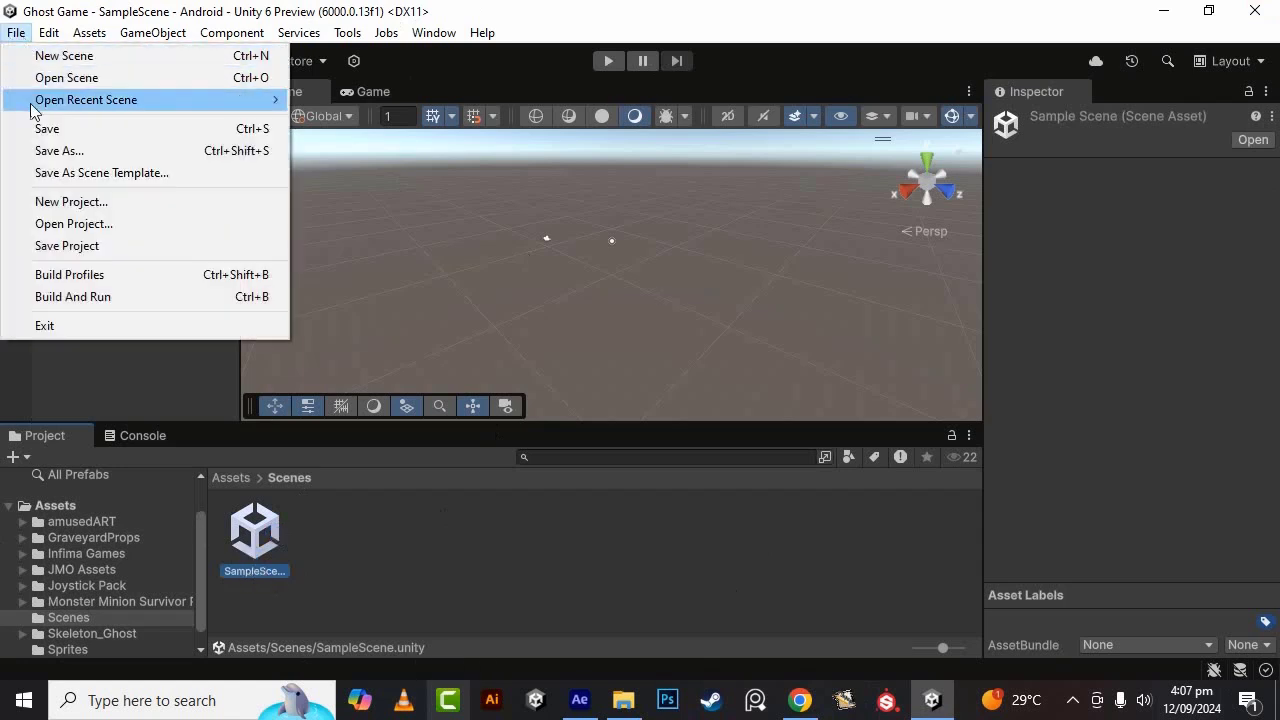
- Use Save As to store the current scene as 'MainScene' in Assets/Scenes
{"action": "left_click", "coordinate": [52, 150]}
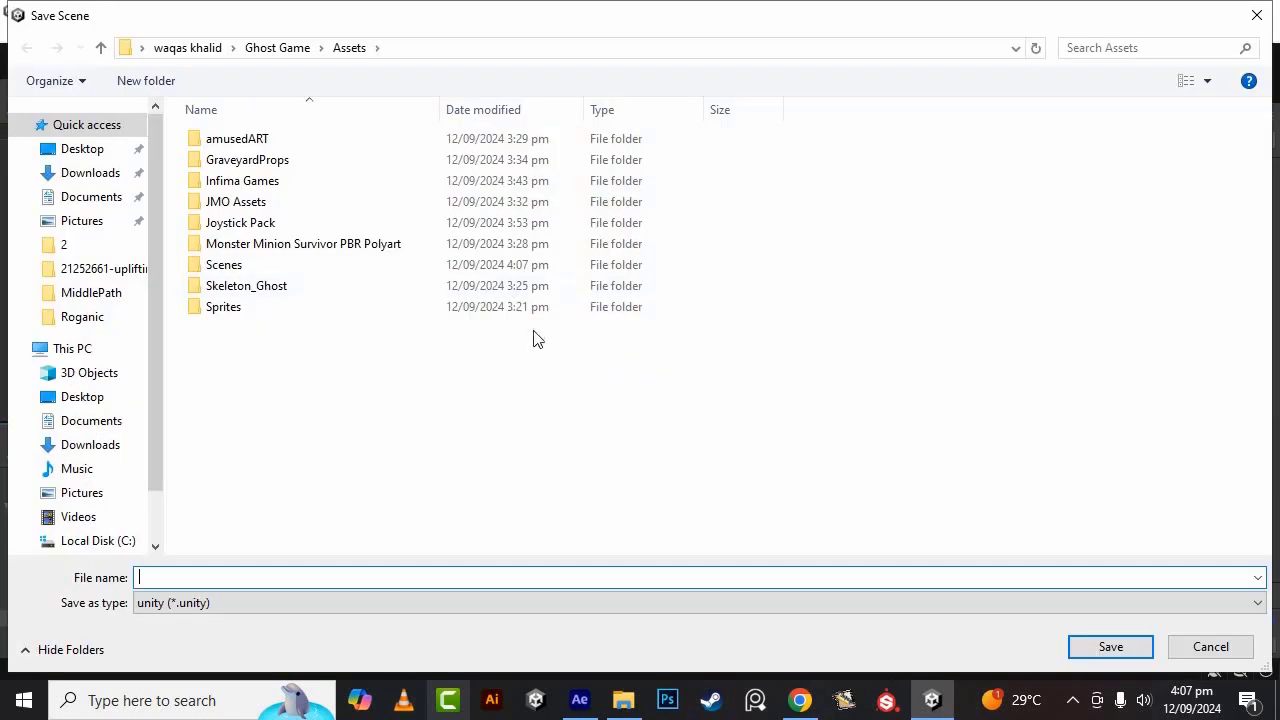
{"action": "double_click", "coordinate": [285, 267]}
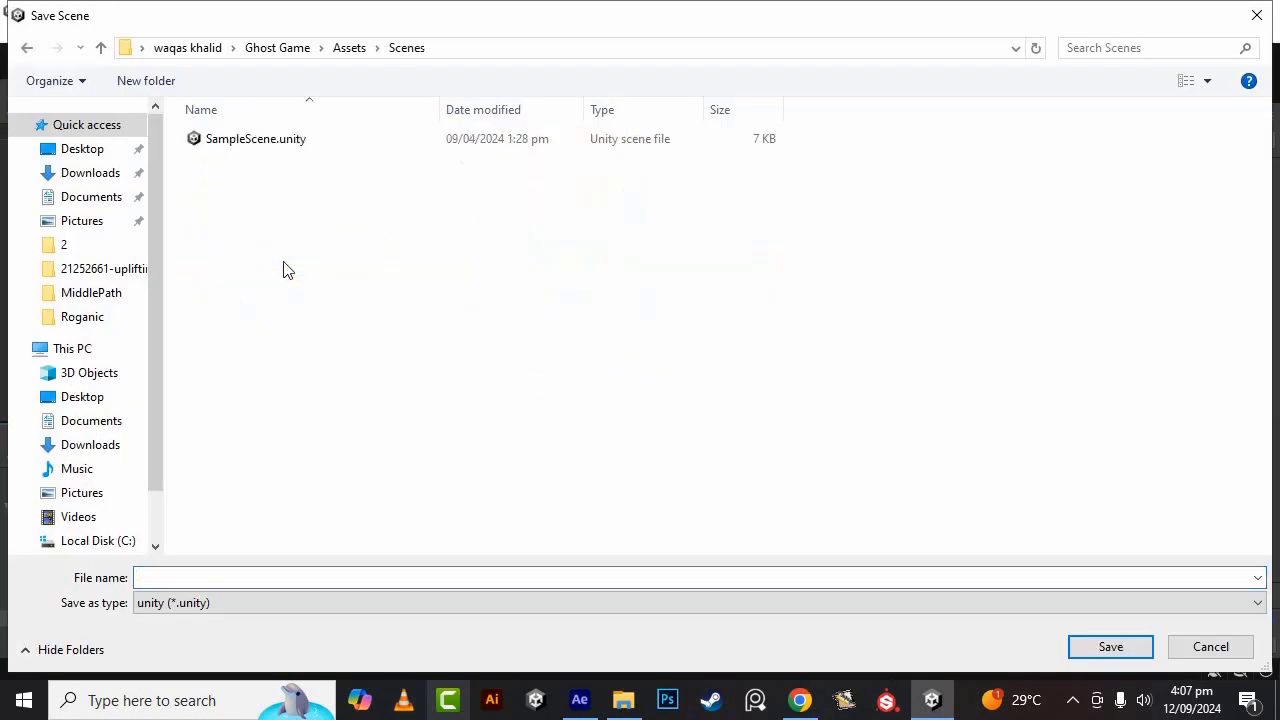
{"action": "left_click", "coordinate": [398, 581]}
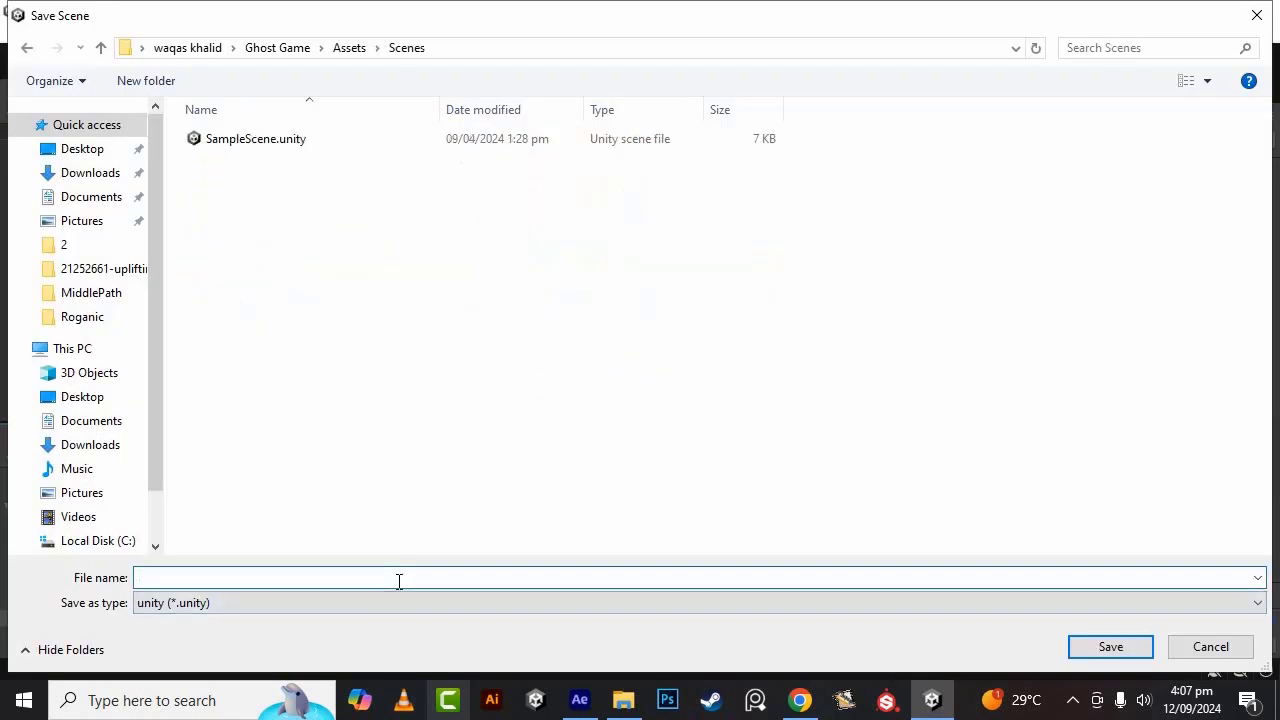
{"action": "type", "text": "Main"}
{"action": "type", "text": "Sce"}
{"action": "type", "text": "ne"}
{"action": "key", "text": "Return"}
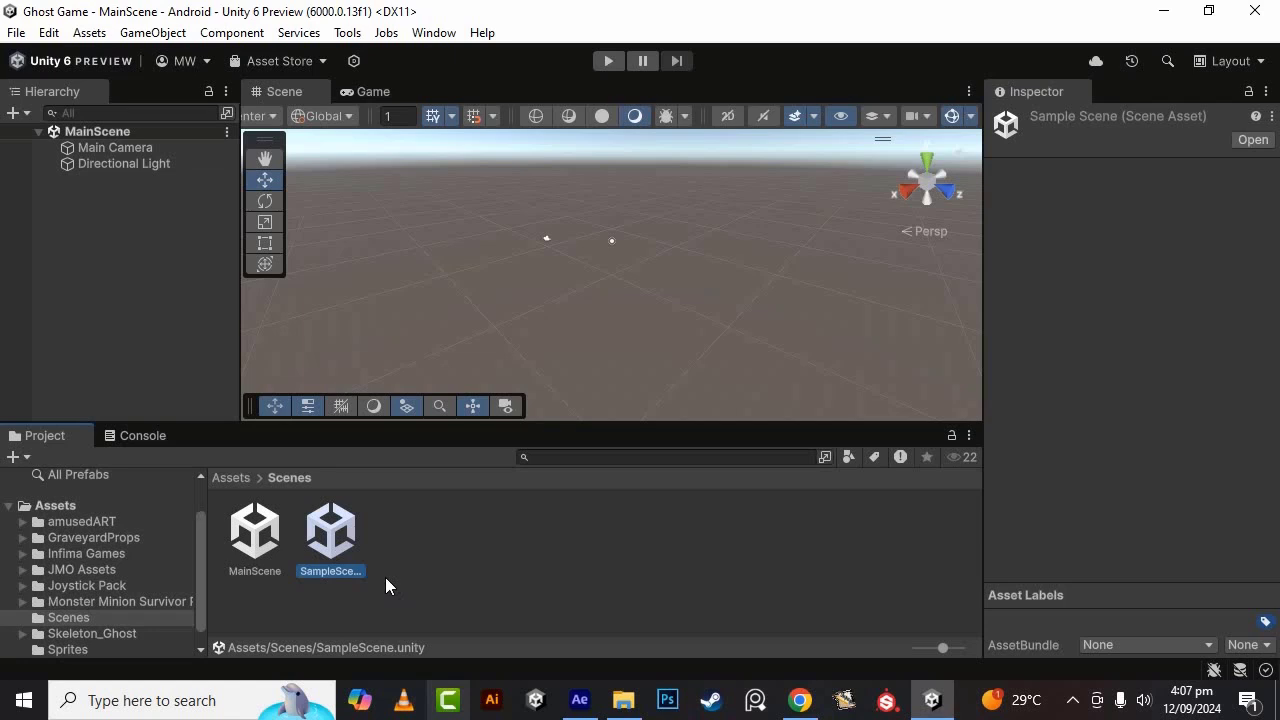
- Delete the SampleScene asset and drag the divider down to enlarge the Scene view
{"action": "left_click", "coordinate": [415, 607]}
{"action": "left_click", "coordinate": [331, 538]}
{"action": "key", "text": "Delete"}
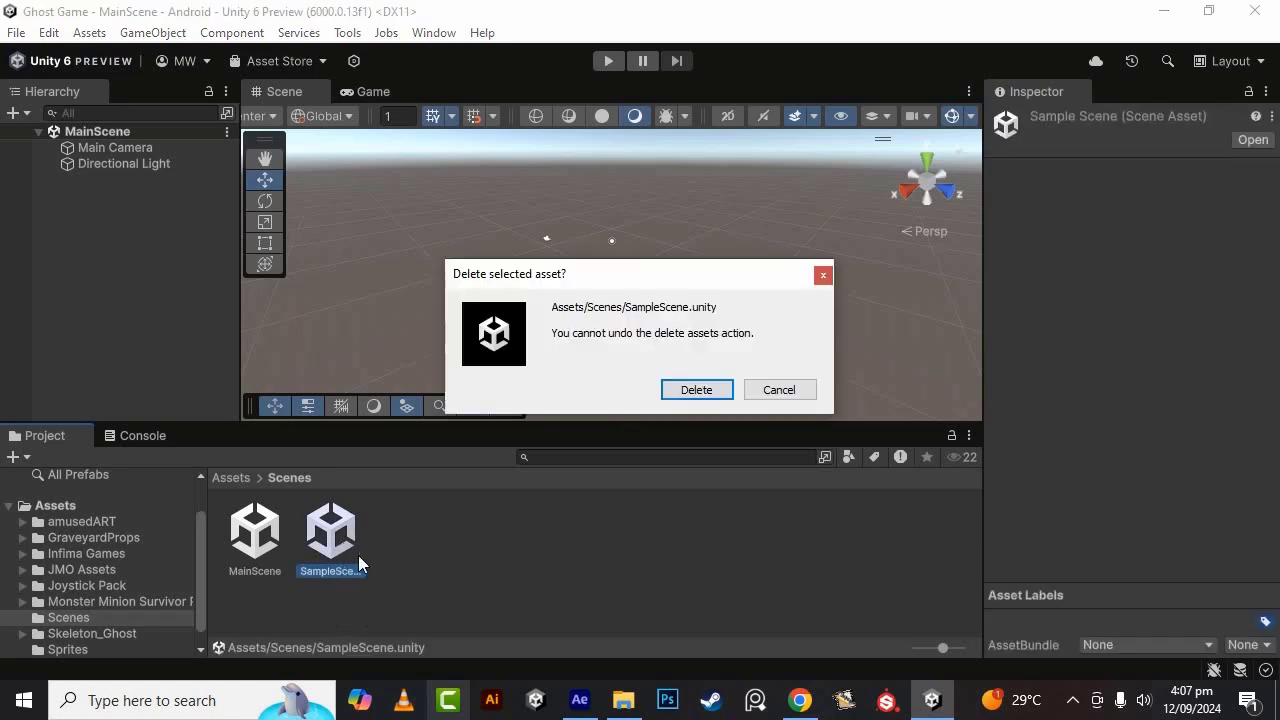
{"action": "left_click", "coordinate": [671, 392]}
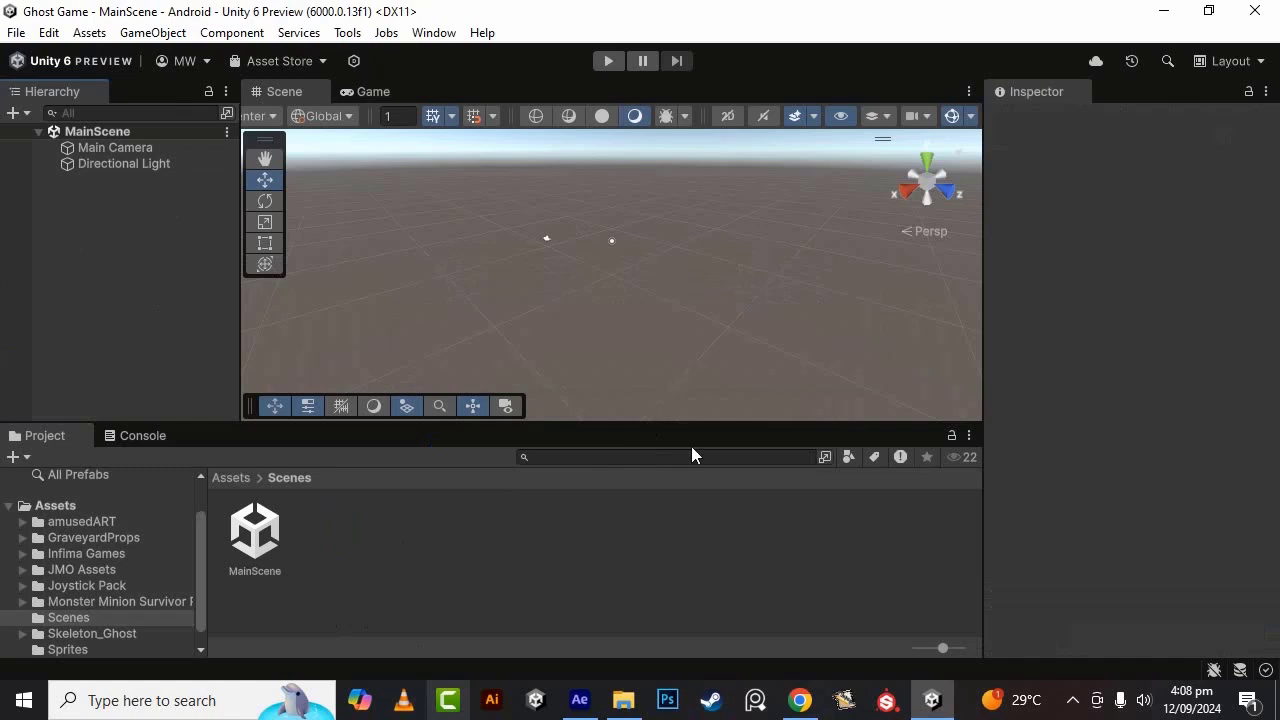
{"action": "left_click_drag", "start_coordinate": [706, 423], "coordinate": [714, 484]}
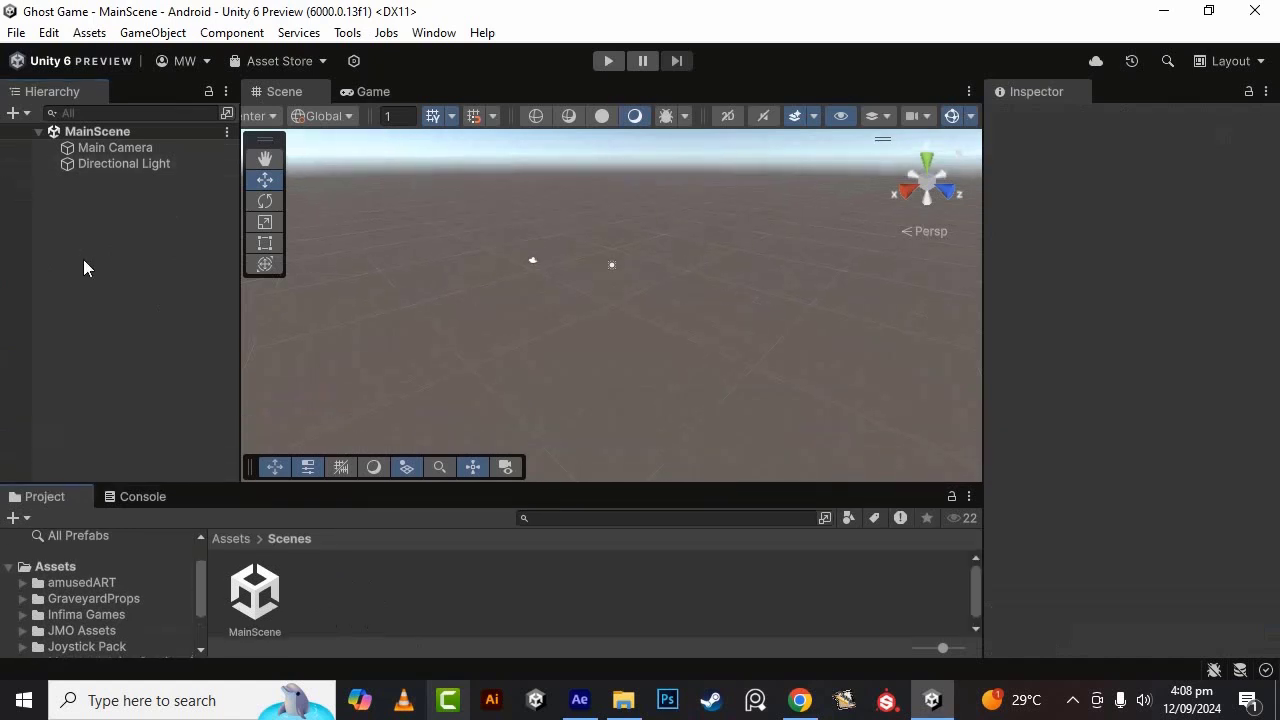
- Create a 3D Object > Plane from the Hierarchy and zoom in on it
{"action": "right_click", "coordinate": [168, 195]}
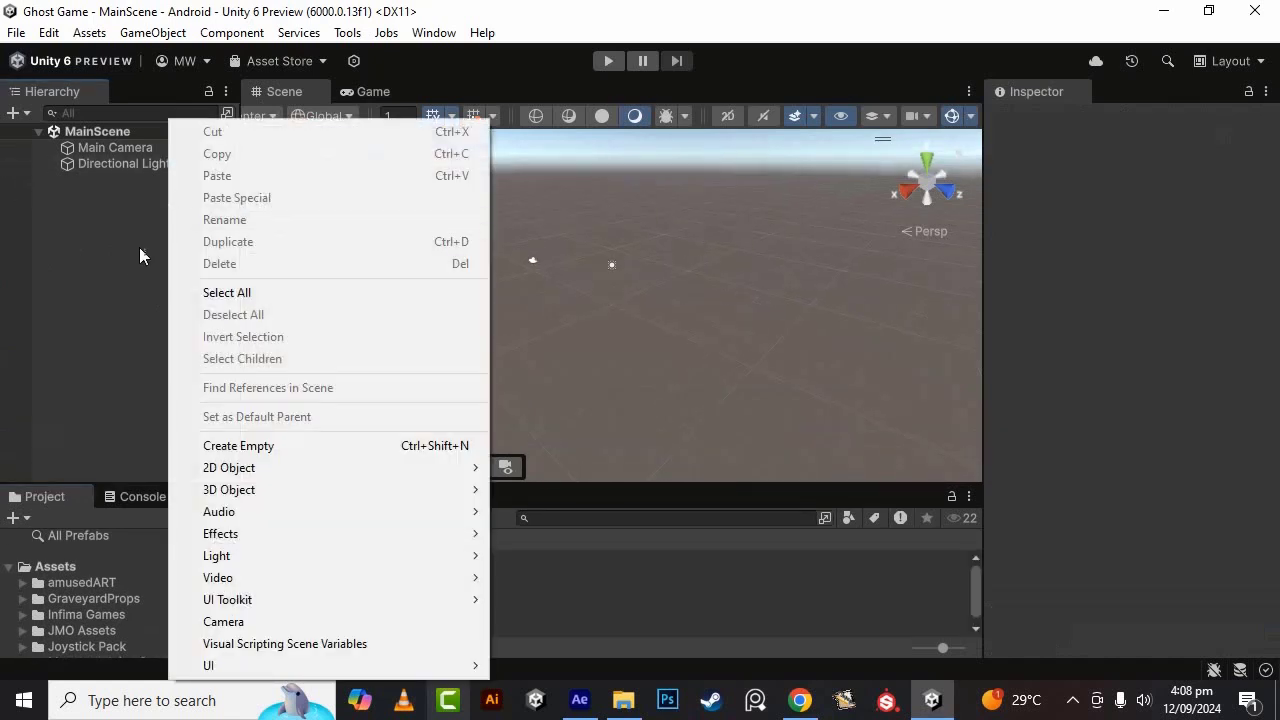
{"action": "mouse_move", "coordinate": [240, 489]}
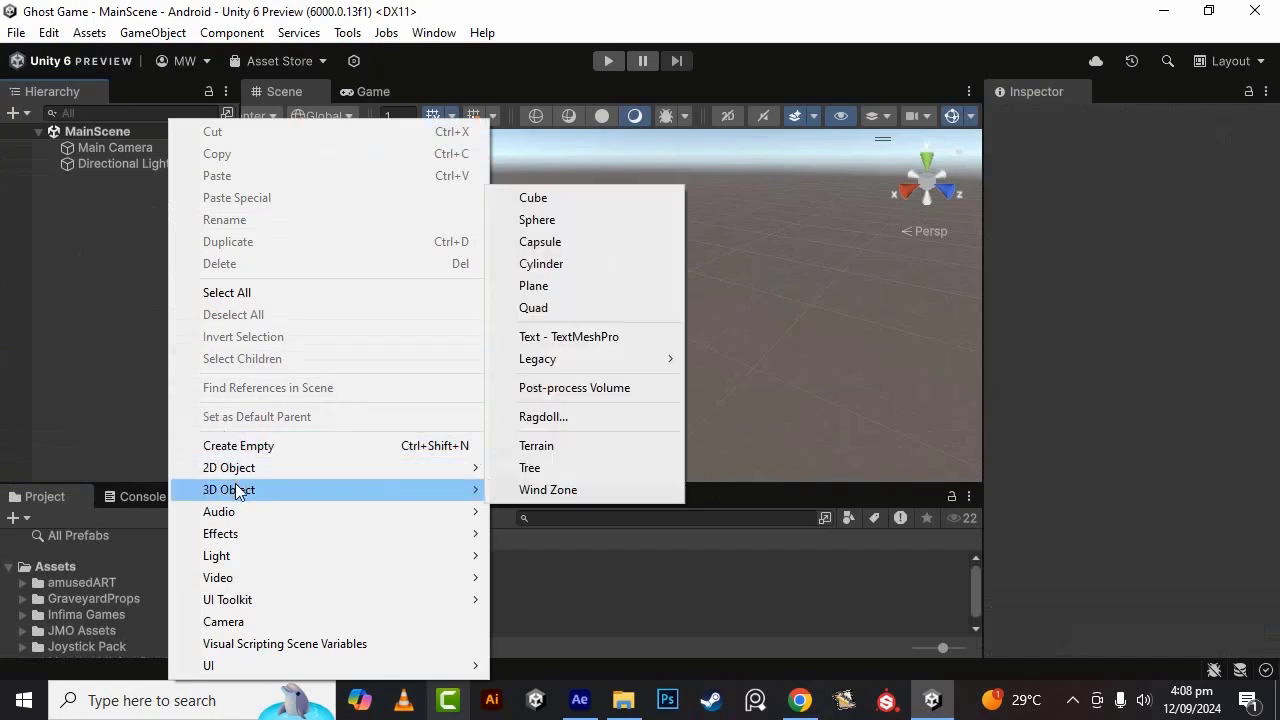
{"action": "left_click", "coordinate": [530, 288]}
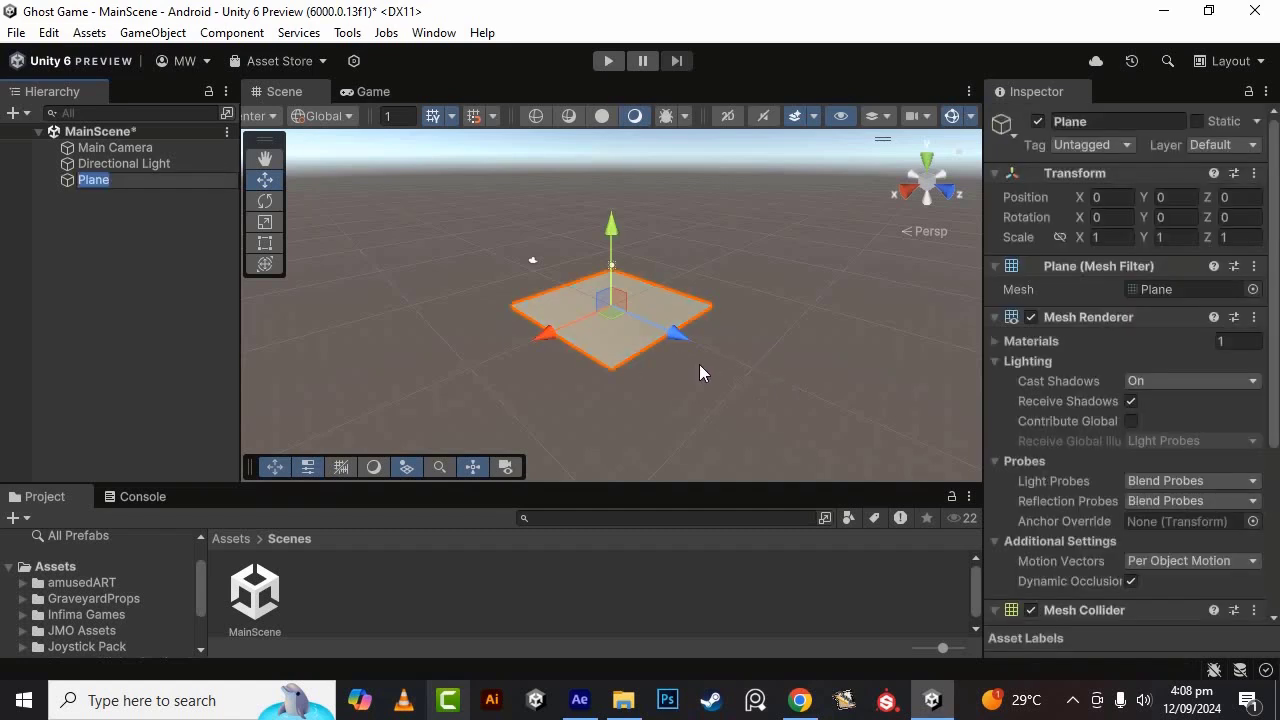
{"action": "scroll", "coordinate": [699, 364], "scroll_direction": "up", "scroll_amount": 3}
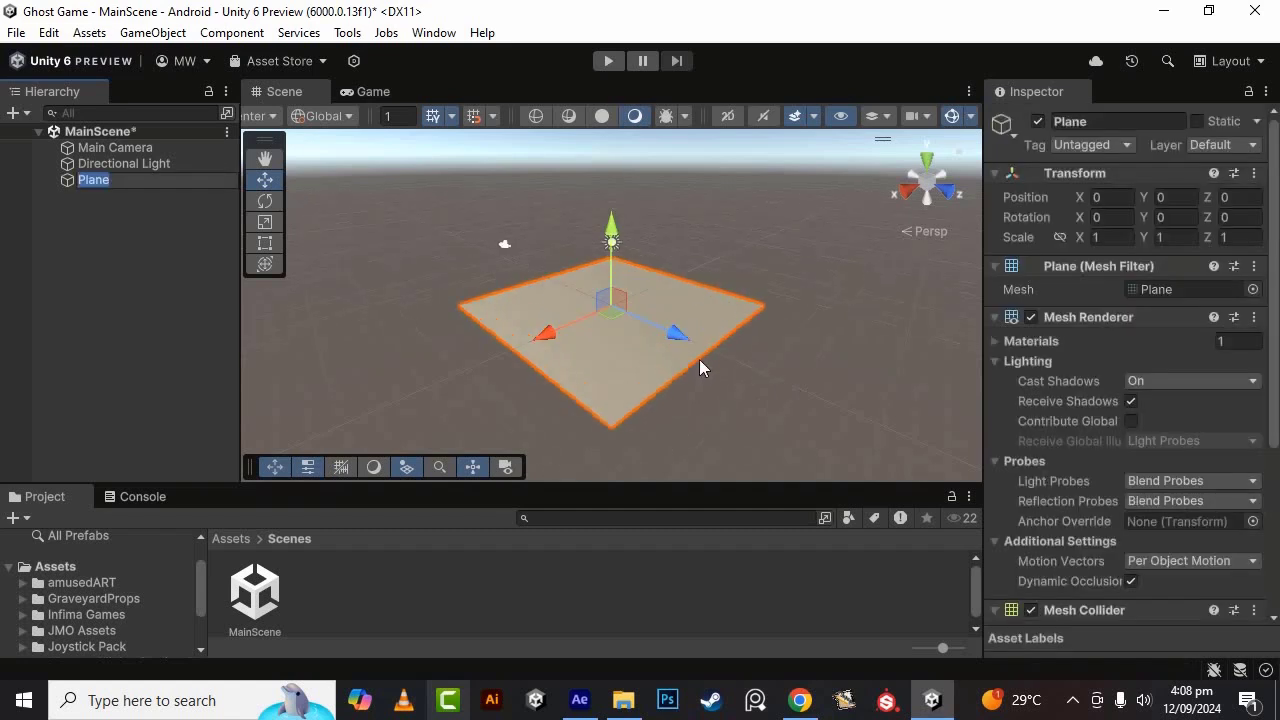
{"action": "left_click", "coordinate": [972, 116]}
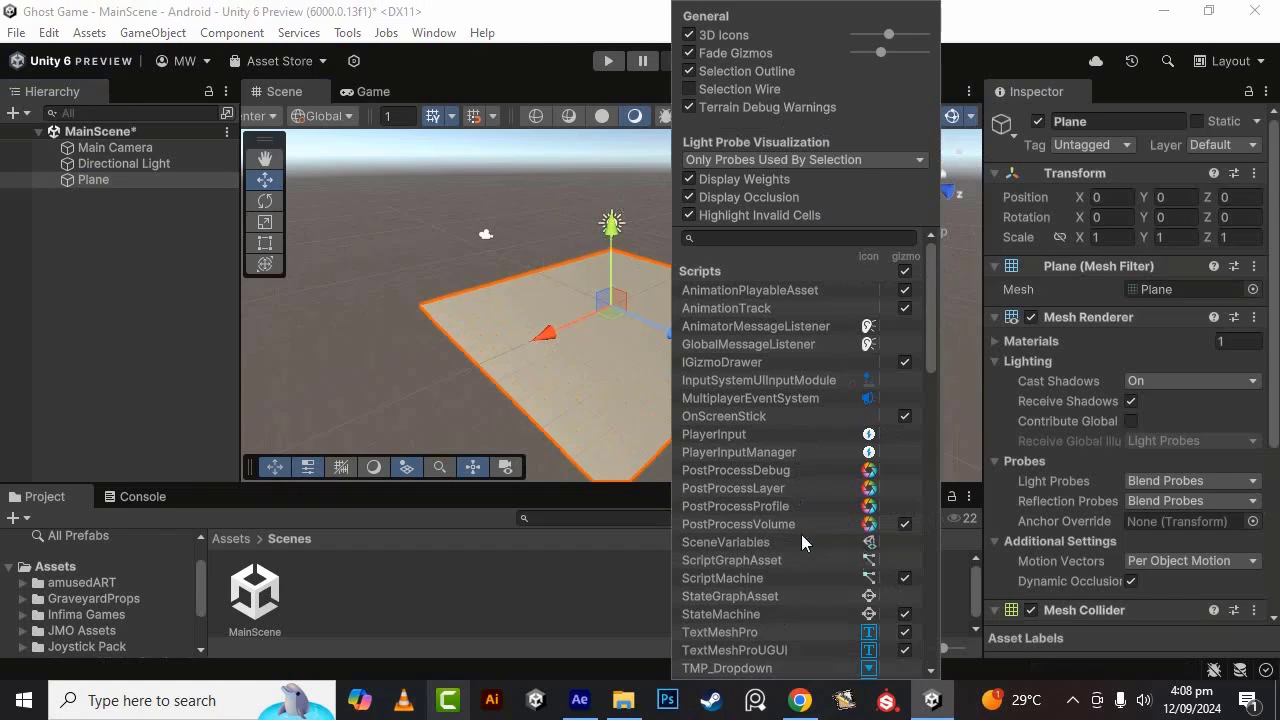
- Close the Gizmos dropdown and drag the splitter right to widen the Scene view
{"action": "scroll", "coordinate": [801, 534], "scroll_direction": "down", "scroll_amount": 3}
{"action": "scroll", "coordinate": [797, 532], "scroll_direction": "down", "scroll_amount": 5}
{"action": "scroll", "coordinate": [797, 532], "scroll_direction": "down", "scroll_amount": 4}
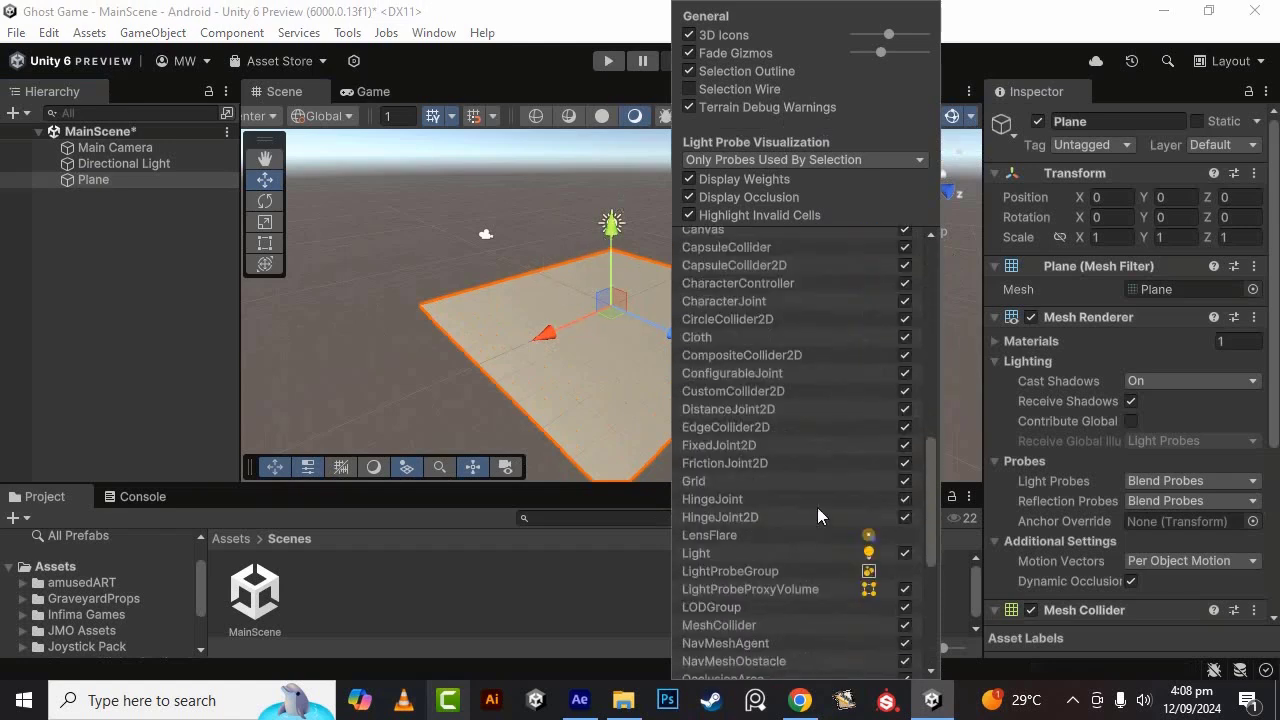
{"action": "scroll", "coordinate": [810, 470], "scroll_direction": "down", "scroll_amount": 5}
{"action": "scroll", "coordinate": [808, 459], "scroll_direction": "down", "scroll_amount": 2}
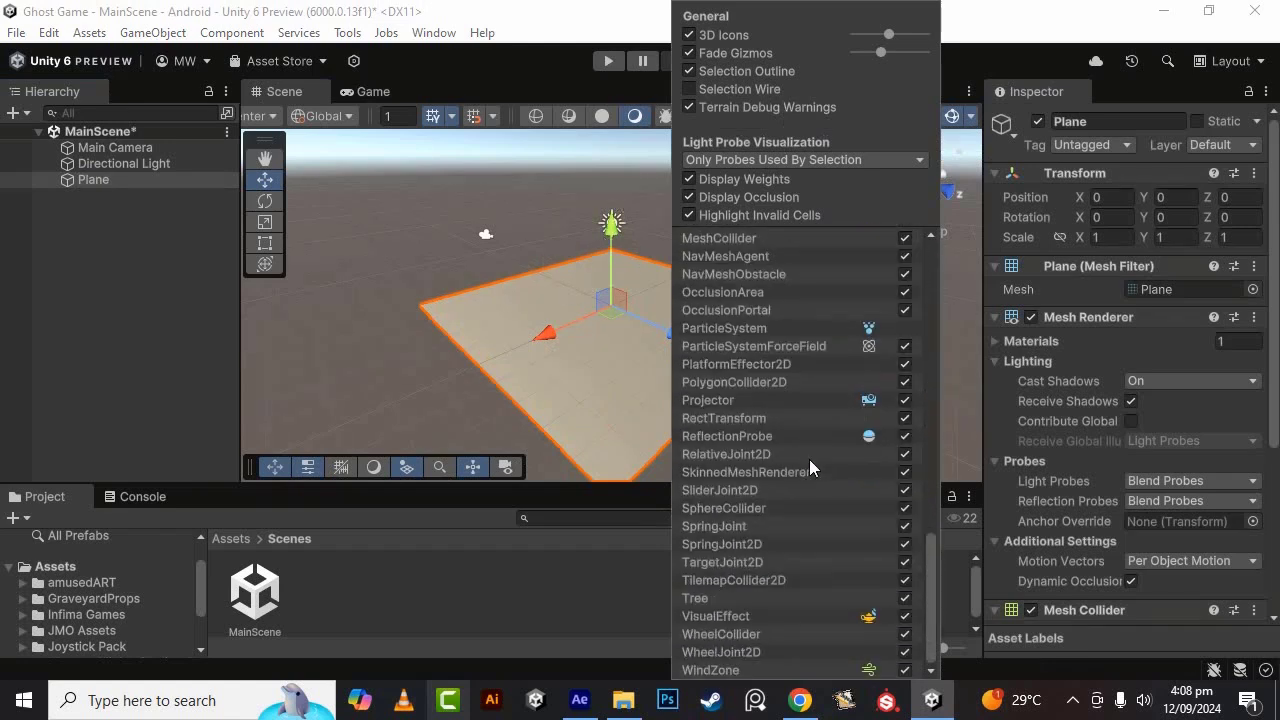
{"action": "left_click", "coordinate": [1072, 8]}
{"action": "left_click_drag", "start_coordinate": [981, 152], "coordinate": [1068, 152]}
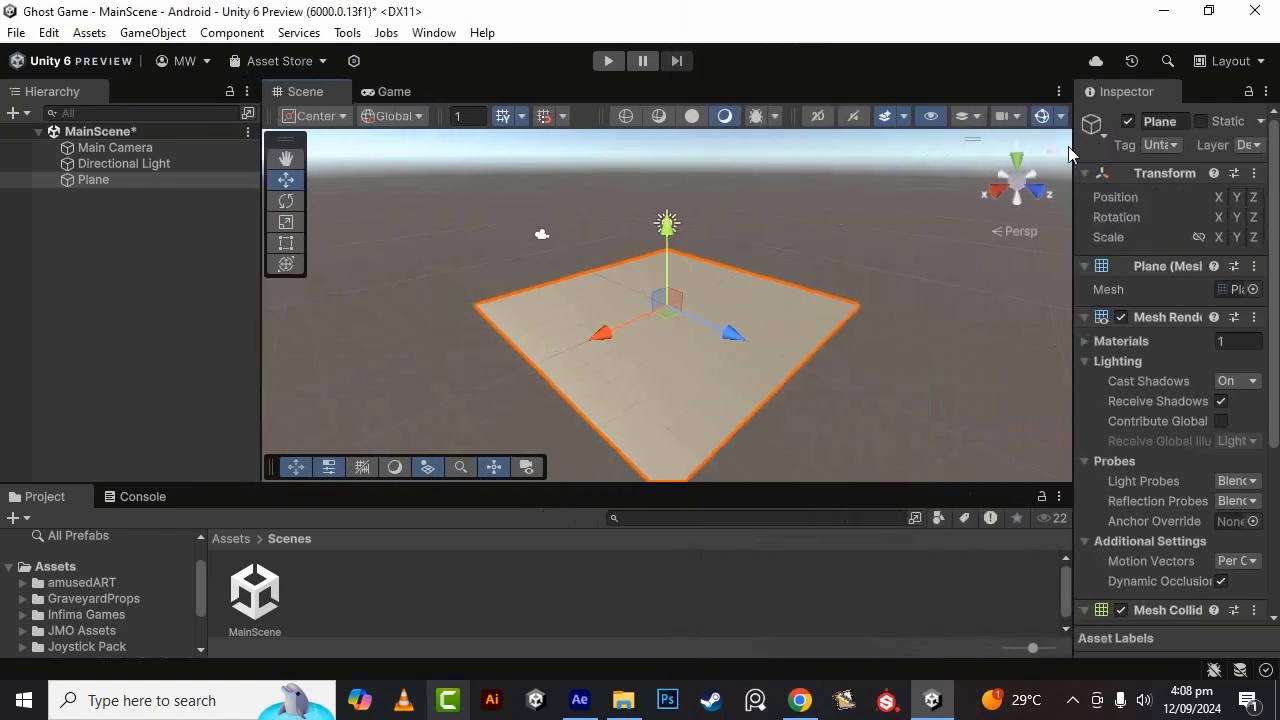
- Check the Layers, Scene Camera and Debug Draw Mode dropdowns in the Scene view
{"action": "left_click", "coordinate": [976, 117]}
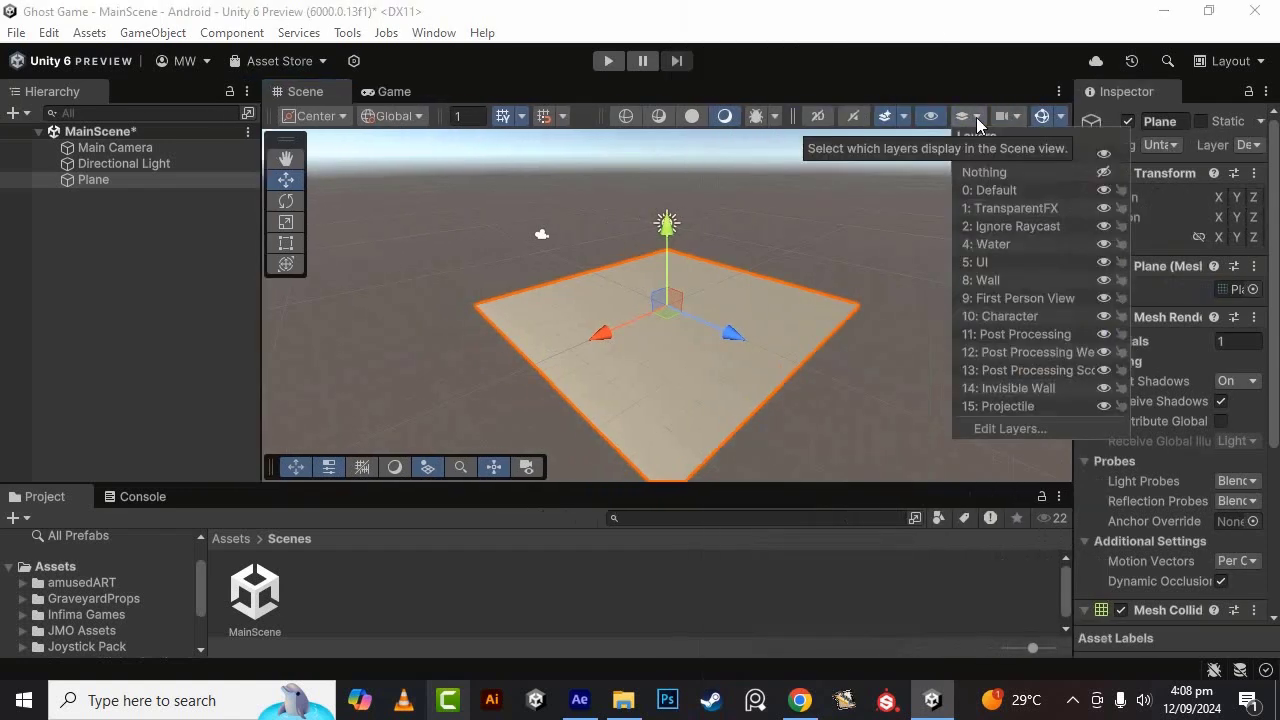
{"action": "left_click", "coordinate": [1015, 120]}
{"action": "left_click", "coordinate": [1015, 120]}
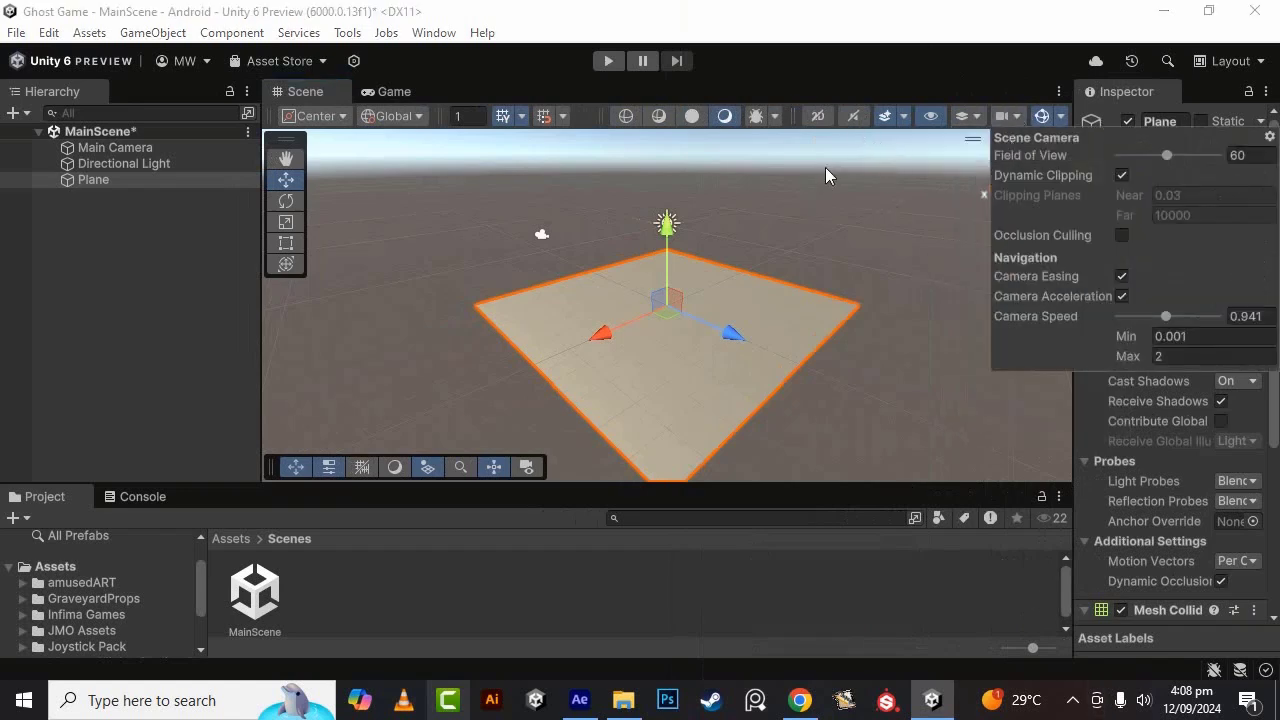
{"action": "left_click", "coordinate": [773, 115]}
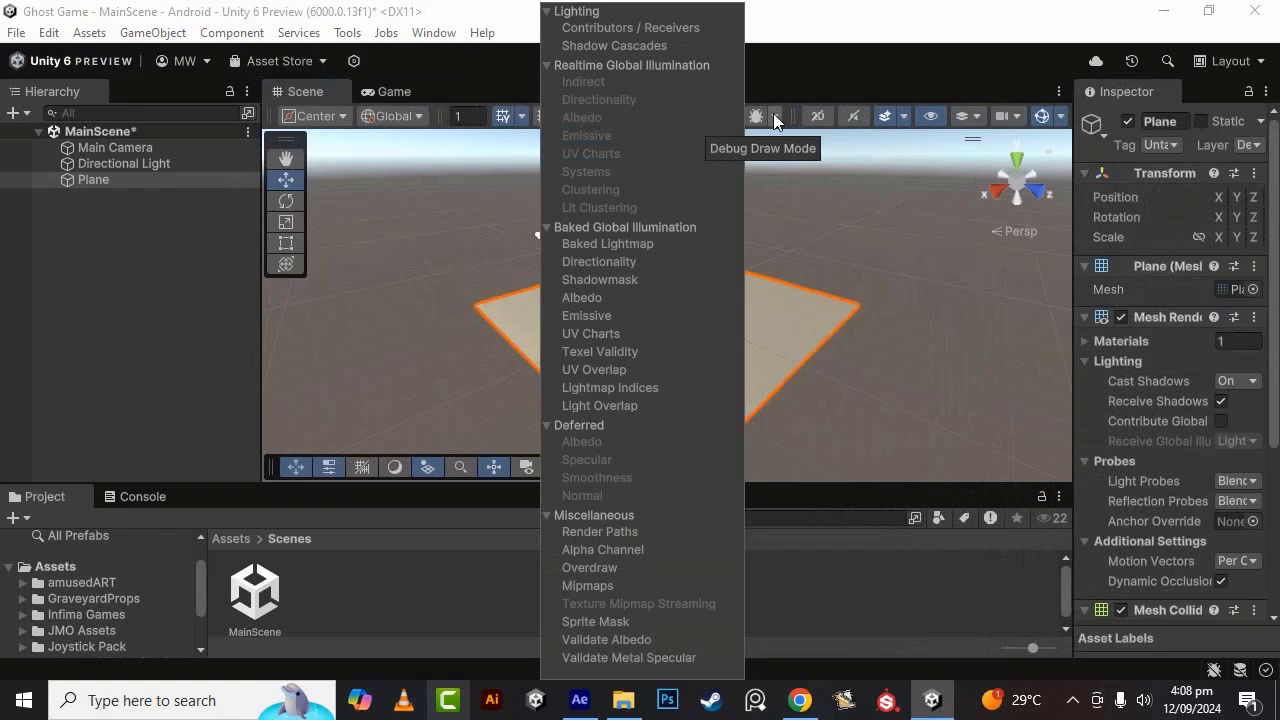
{"action": "left_click", "coordinate": [1073, 700]}
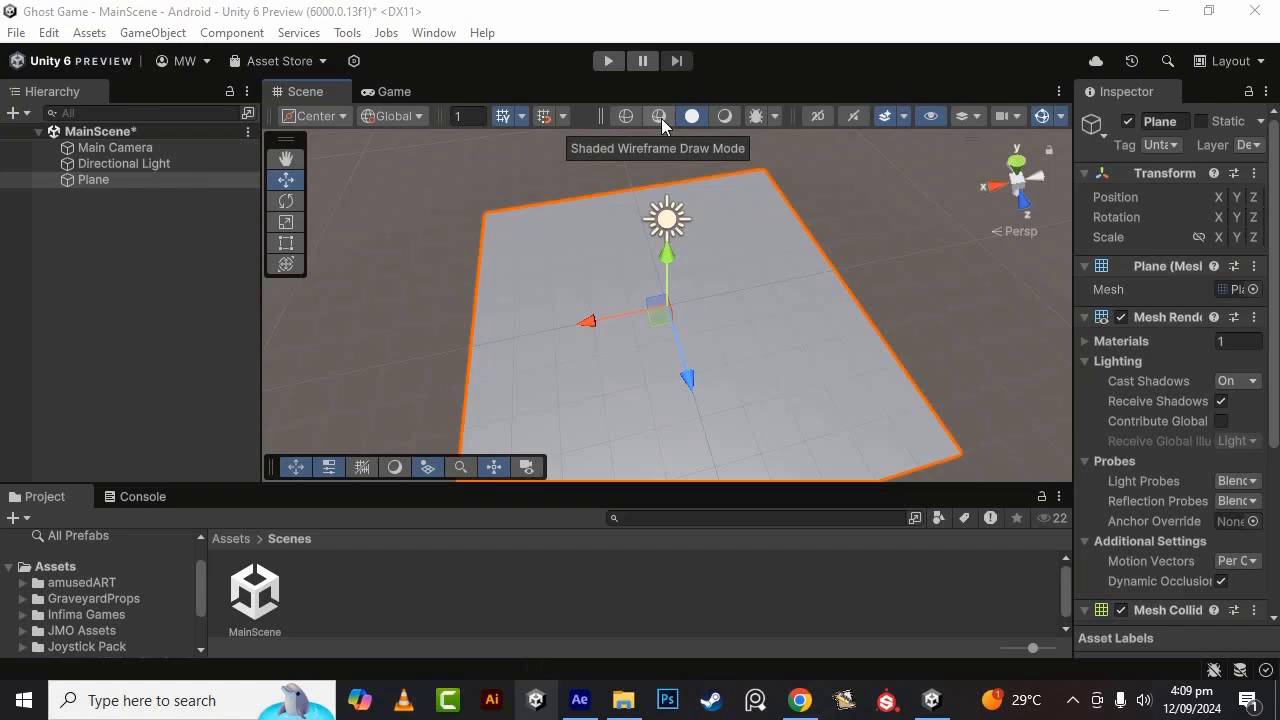
- Turn on the wireframe overlay and orbit to look down on the Plane
{"action": "left_click", "coordinate": [661, 118]}
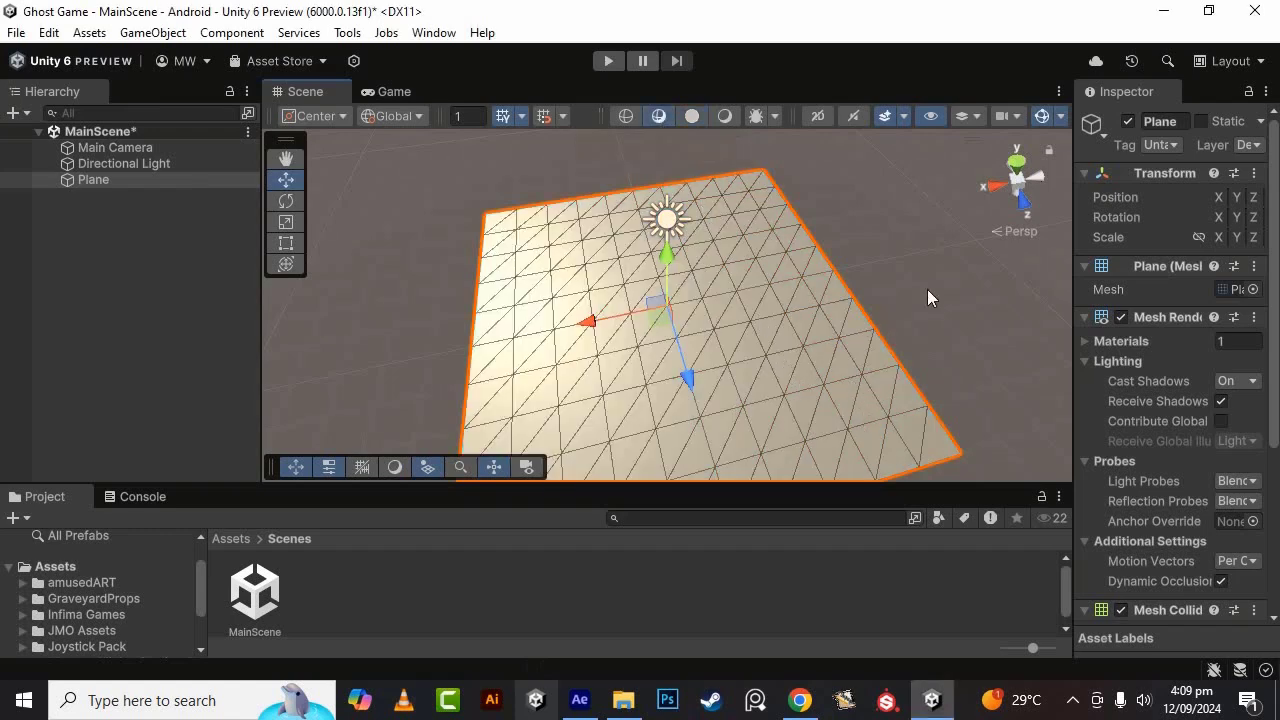
{"action": "left_click_drag", "start_coordinate": [927, 289], "coordinate": [775, 346], "text": "alt"}
{"action": "scroll", "coordinate": [766, 314], "scroll_direction": "down", "scroll_amount": 3}
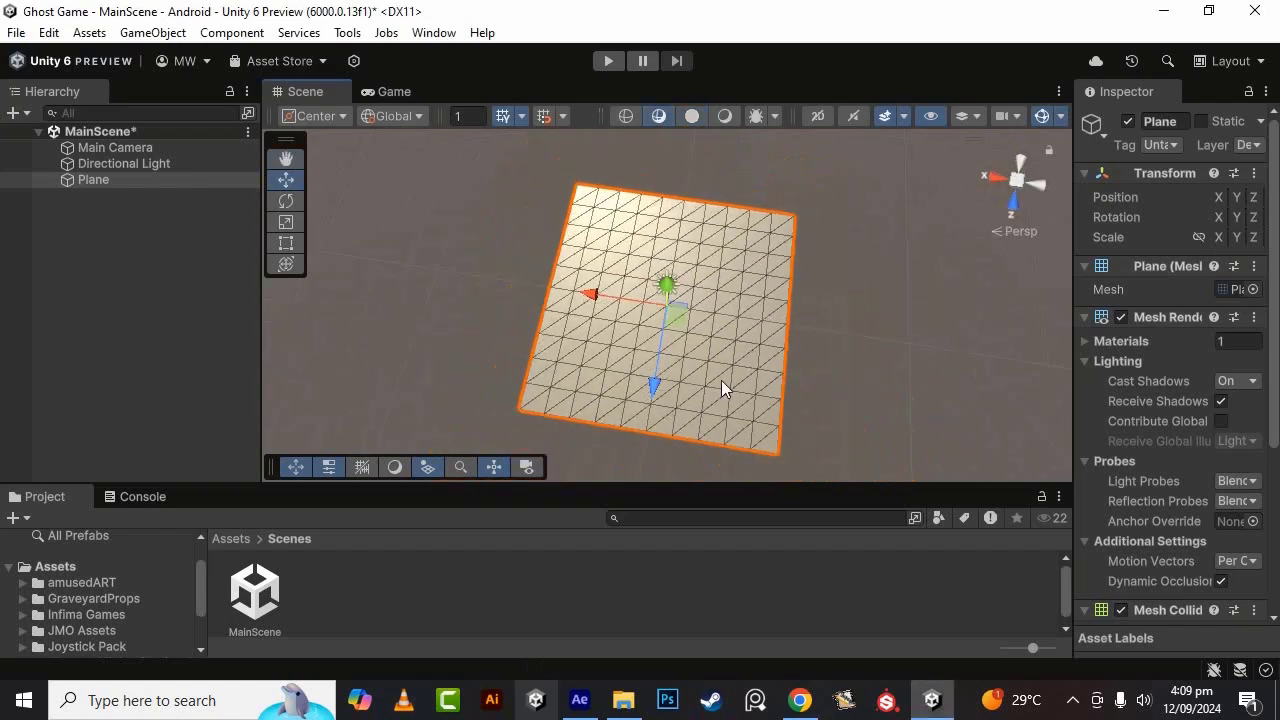
{"action": "scroll", "coordinate": [797, 374], "scroll_direction": "up", "scroll_amount": 3}
{"action": "scroll", "coordinate": [792, 360], "scroll_direction": "up", "scroll_amount": 3}
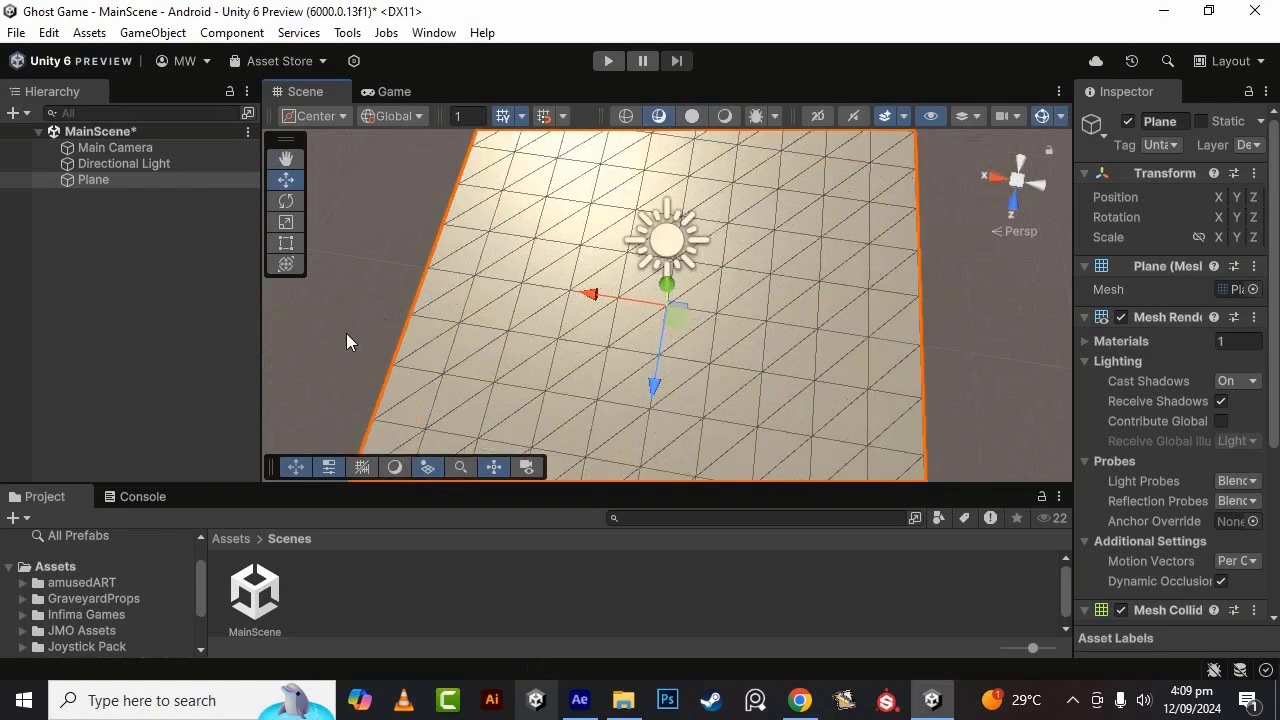
{"action": "left_click_drag", "start_coordinate": [358, 331], "coordinate": [726, 391], "text": "alt"}
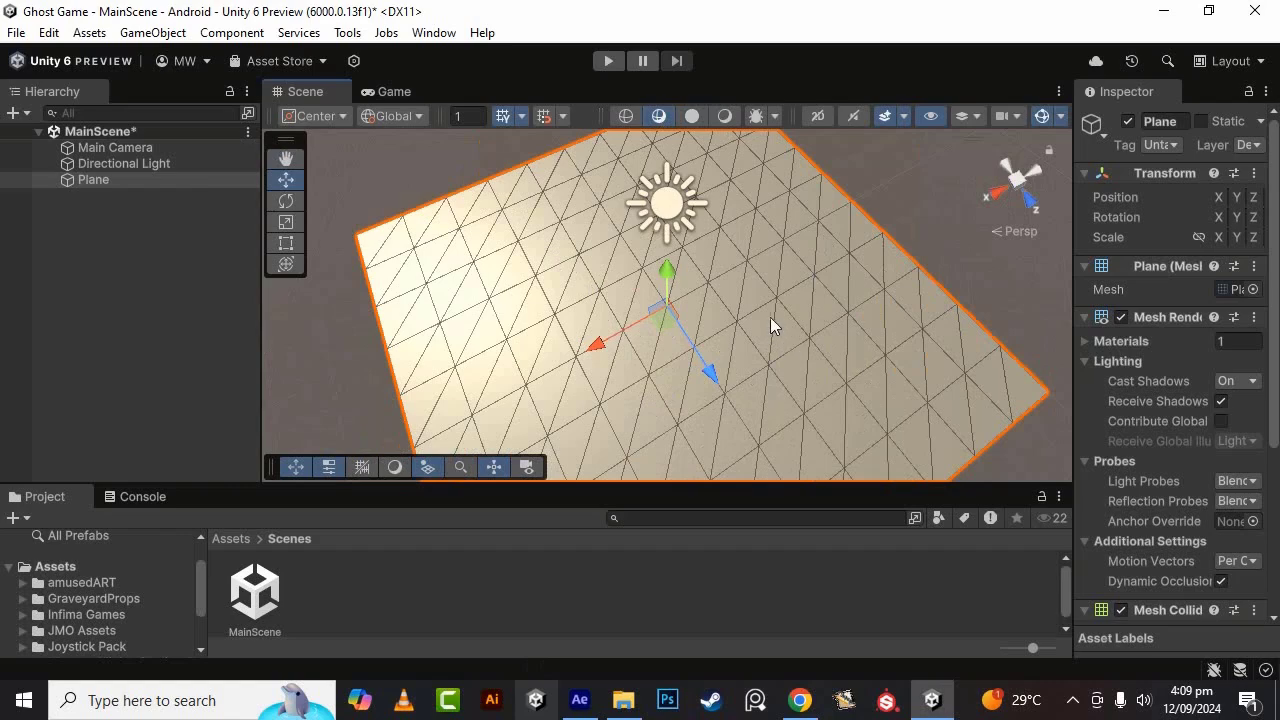
{"action": "left_click_drag", "start_coordinate": [837, 303], "coordinate": [666, 172], "text": "alt"}
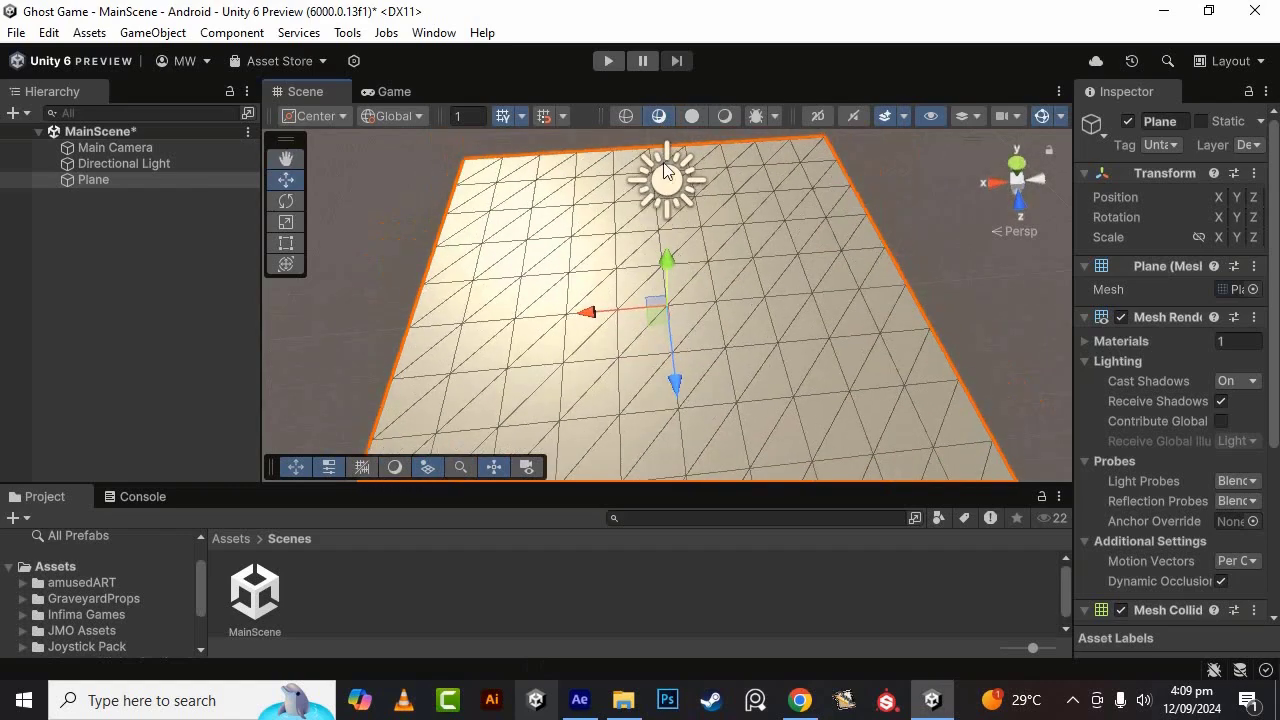
- Switch back to Shaded draw mode and delete the Plane
{"action": "left_click", "coordinate": [688, 118]}
{"action": "scroll", "coordinate": [747, 268], "scroll_direction": "down", "scroll_amount": 2}
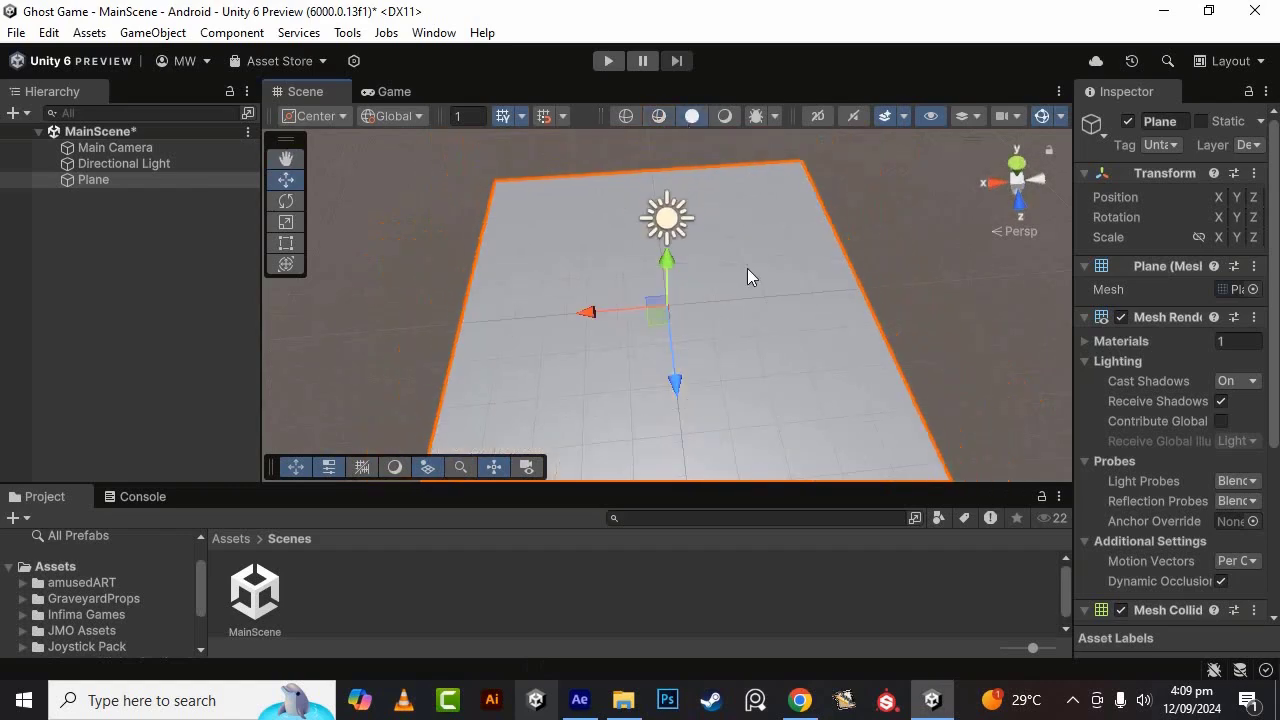
{"action": "left_click_drag", "start_coordinate": [809, 362], "coordinate": [731, 357], "text": "alt"}
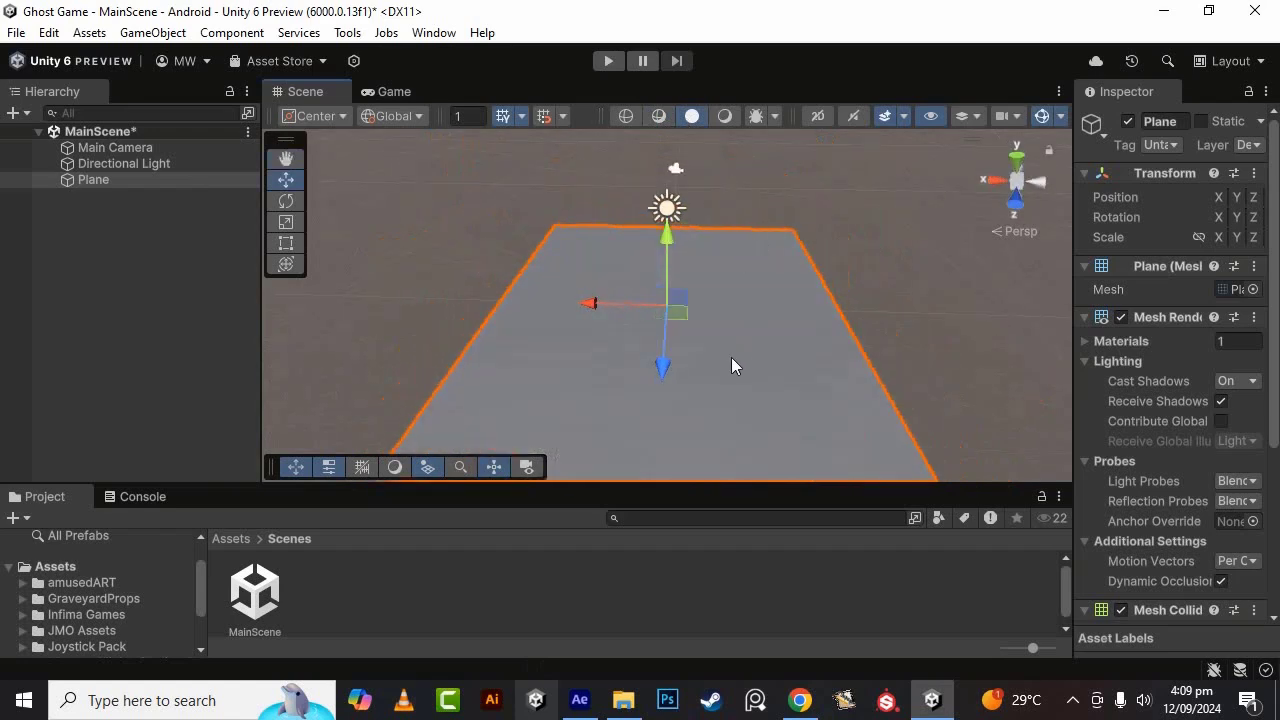
{"action": "key", "text": "Delete"}
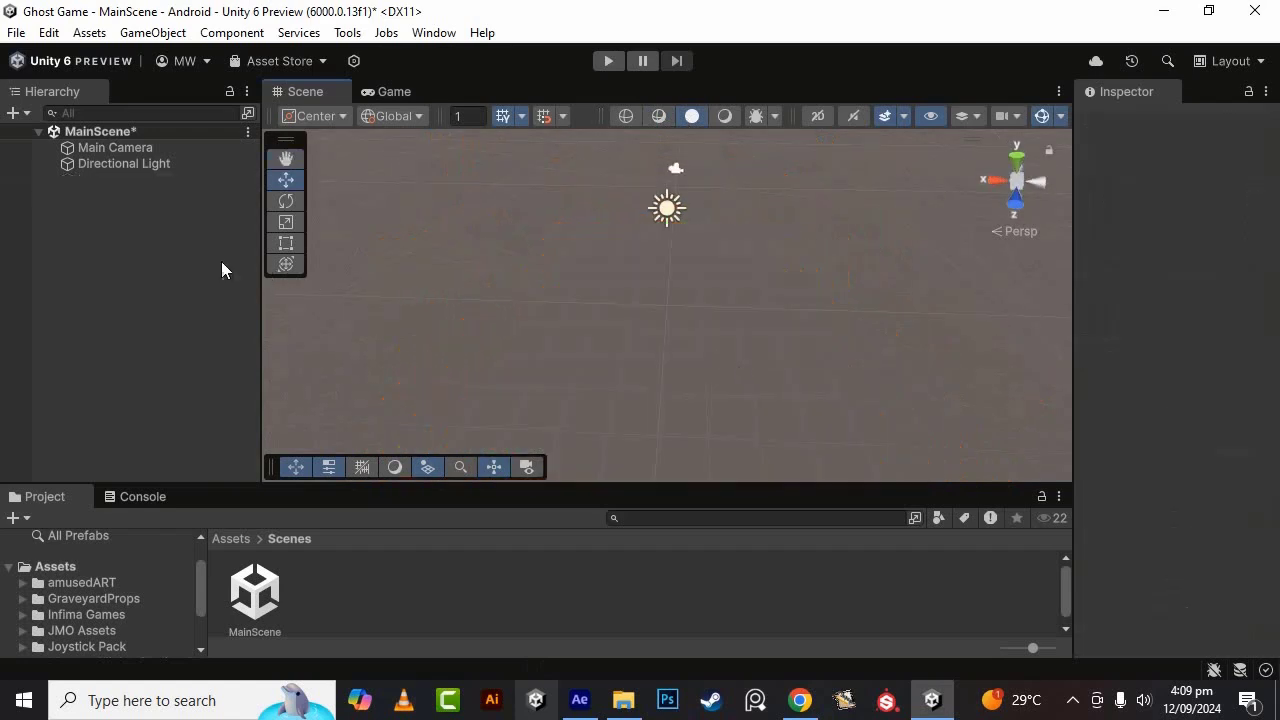
- Add a 3D Object > Quad and orbit around it in wireframe and shaded views
{"action": "right_click", "coordinate": [168, 225]}
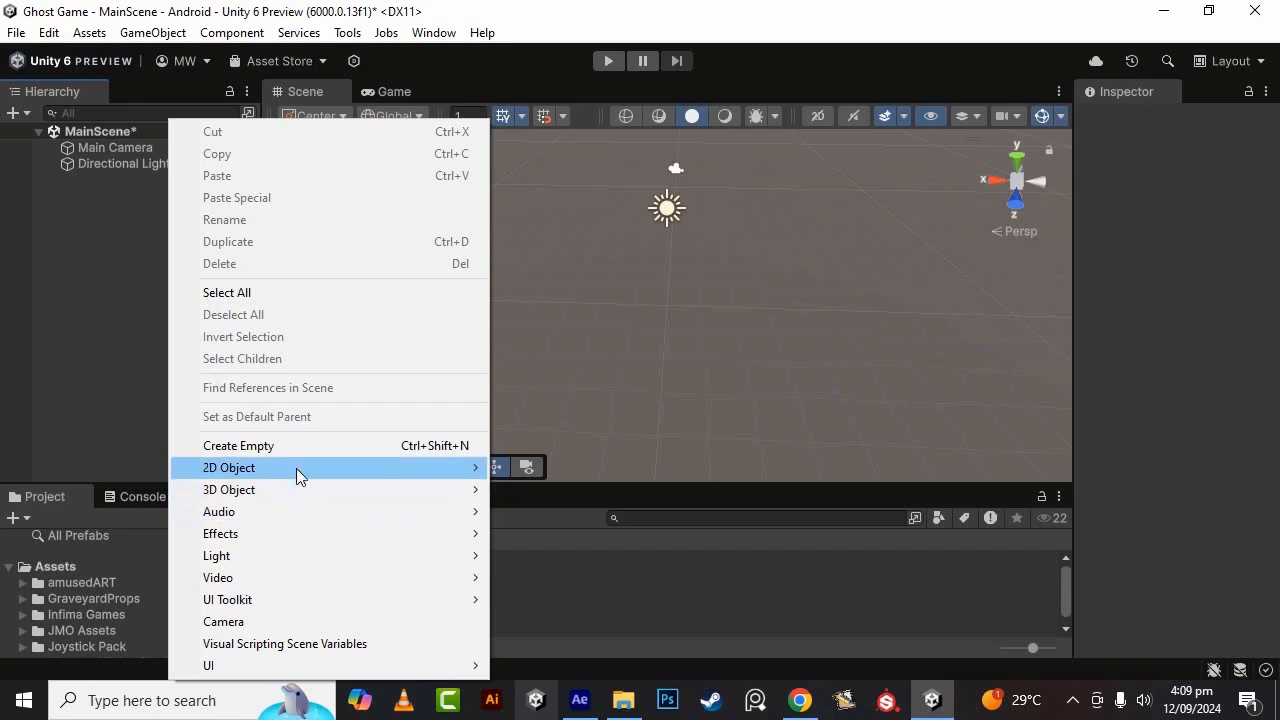
{"action": "mouse_move", "coordinate": [299, 489]}
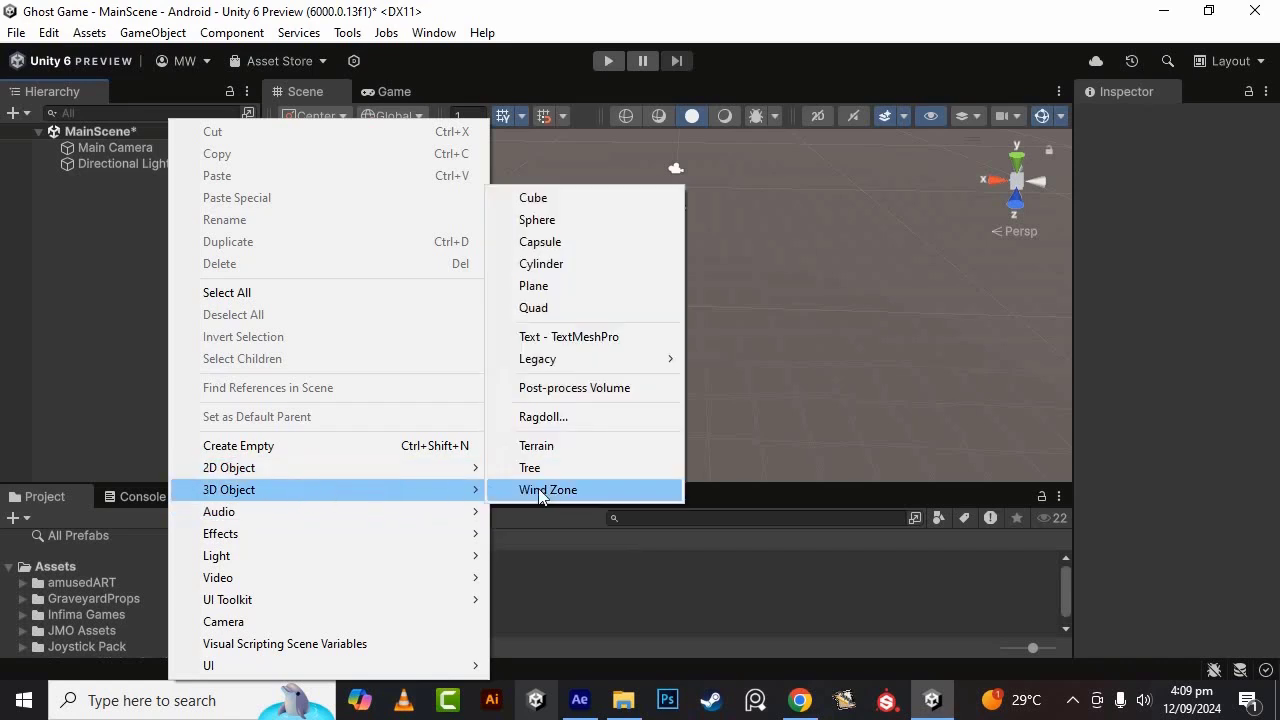
{"action": "left_click", "coordinate": [552, 308]}
{"action": "scroll", "coordinate": [798, 351], "scroll_direction": "up", "scroll_amount": 4}
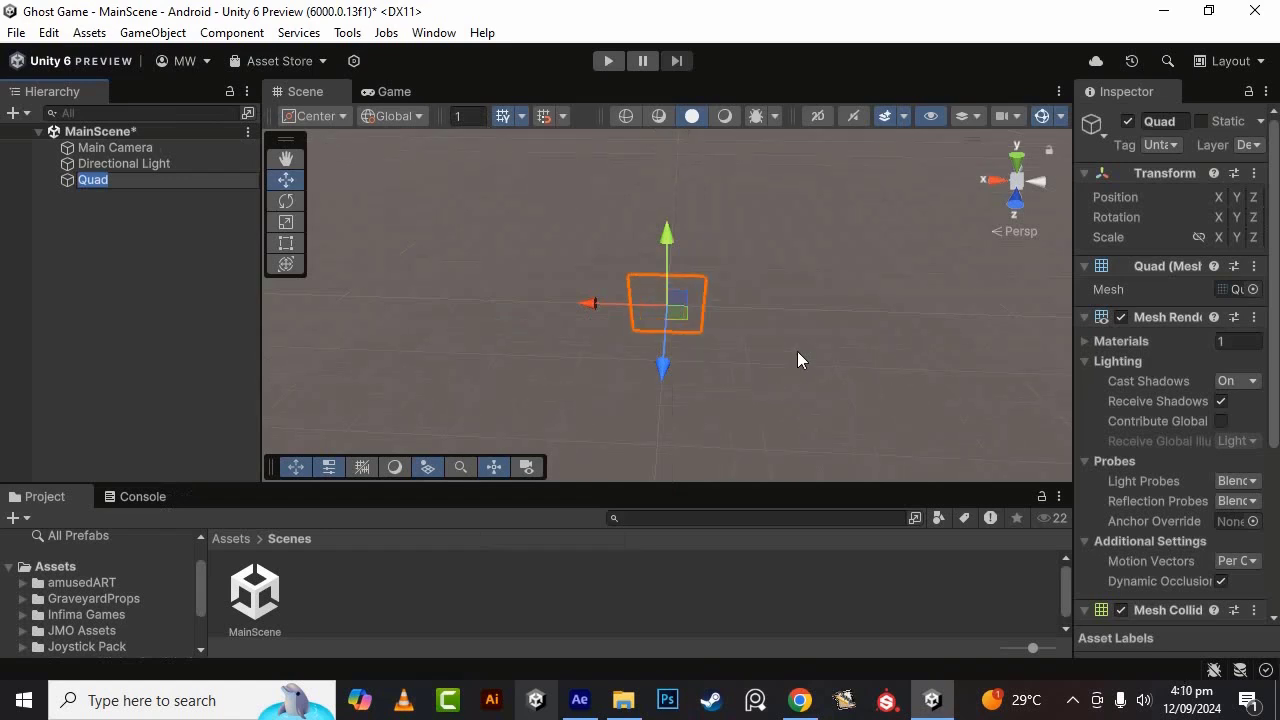
{"action": "scroll", "coordinate": [750, 349], "scroll_direction": "up", "scroll_amount": 2}
{"action": "mouse_move", "coordinate": [732, 350]}
{"action": "left_mouse_down", "text": "alt"}
{"action": "mouse_move", "coordinate": [1230, 250]}
{"action": "mouse_move", "coordinate": [1147, 256]}
{"action": "left_mouse_up", "text": "alt"}
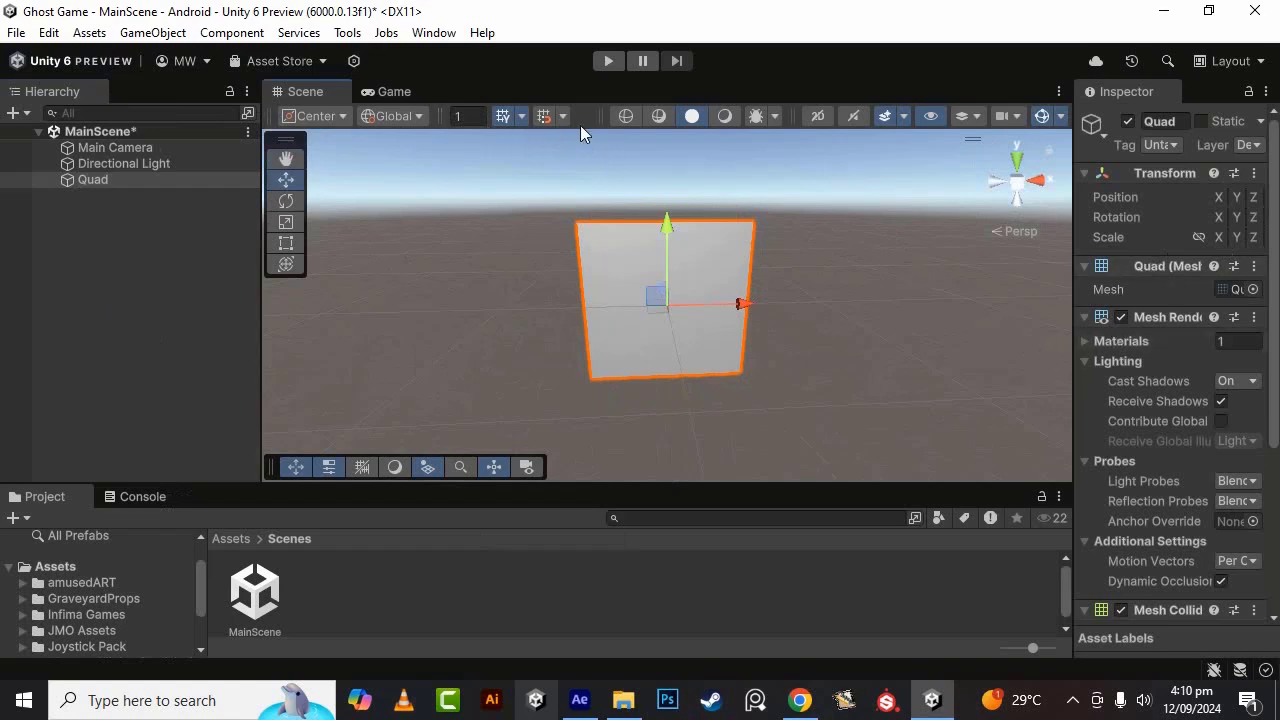
{"action": "left_click", "coordinate": [658, 117]}
{"action": "mouse_move", "coordinate": [794, 323]}
{"action": "left_mouse_down", "text": "alt"}
{"action": "mouse_move", "coordinate": [653, 193]}
{"action": "mouse_move", "coordinate": [831, 283]}
{"action": "left_mouse_up", "text": "alt"}
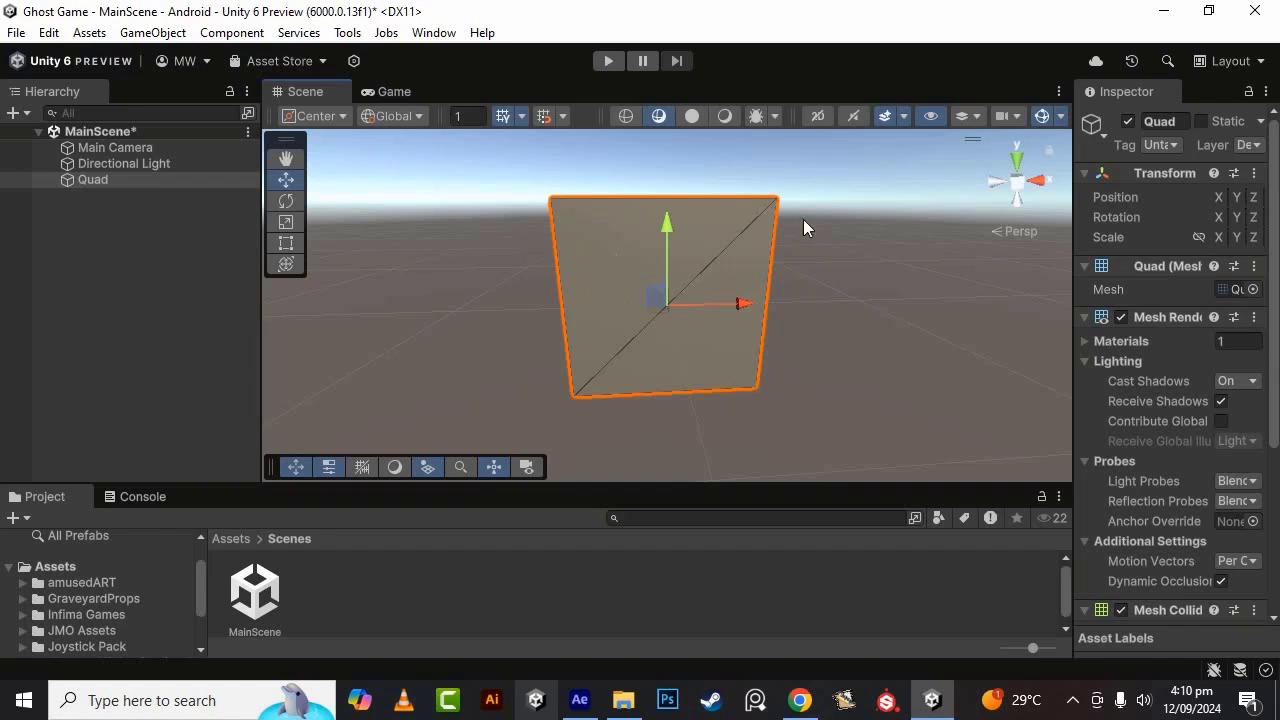
{"action": "left_click", "coordinate": [692, 117]}
{"action": "left_click_drag", "start_coordinate": [705, 350], "coordinate": [749, 396], "text": "alt"}
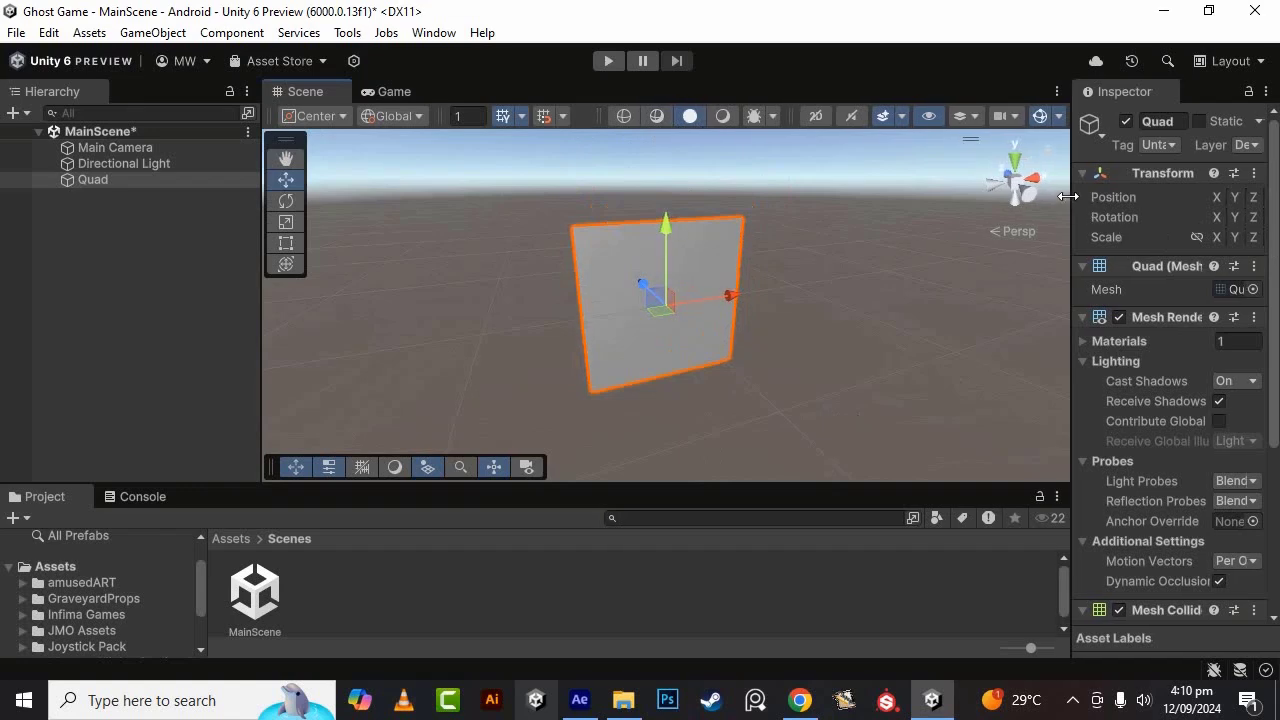
- Widen the Inspector and set the Quad's Rotation X to 90 so it lies flat
{"action": "left_click_drag", "start_coordinate": [1071, 200], "coordinate": [890, 205]}
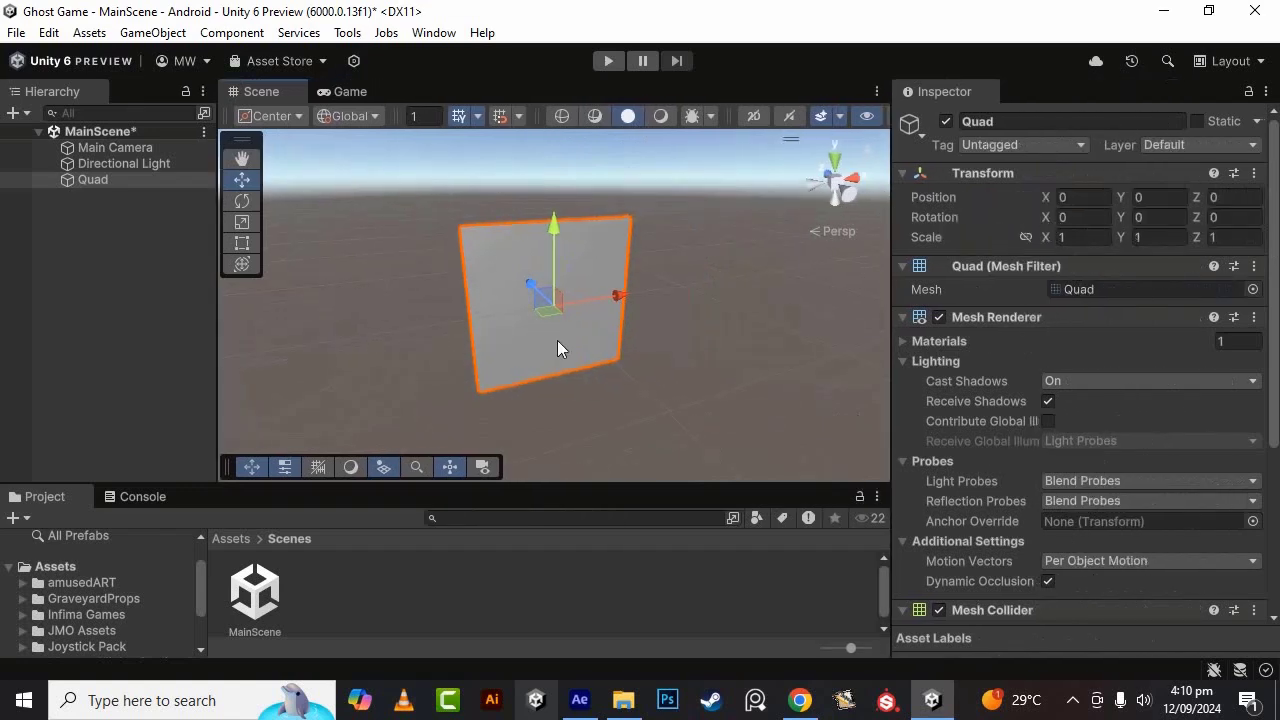
{"action": "scroll", "coordinate": [557, 340], "scroll_direction": "up", "scroll_amount": 2}
{"action": "left_click", "coordinate": [1140, 217]}
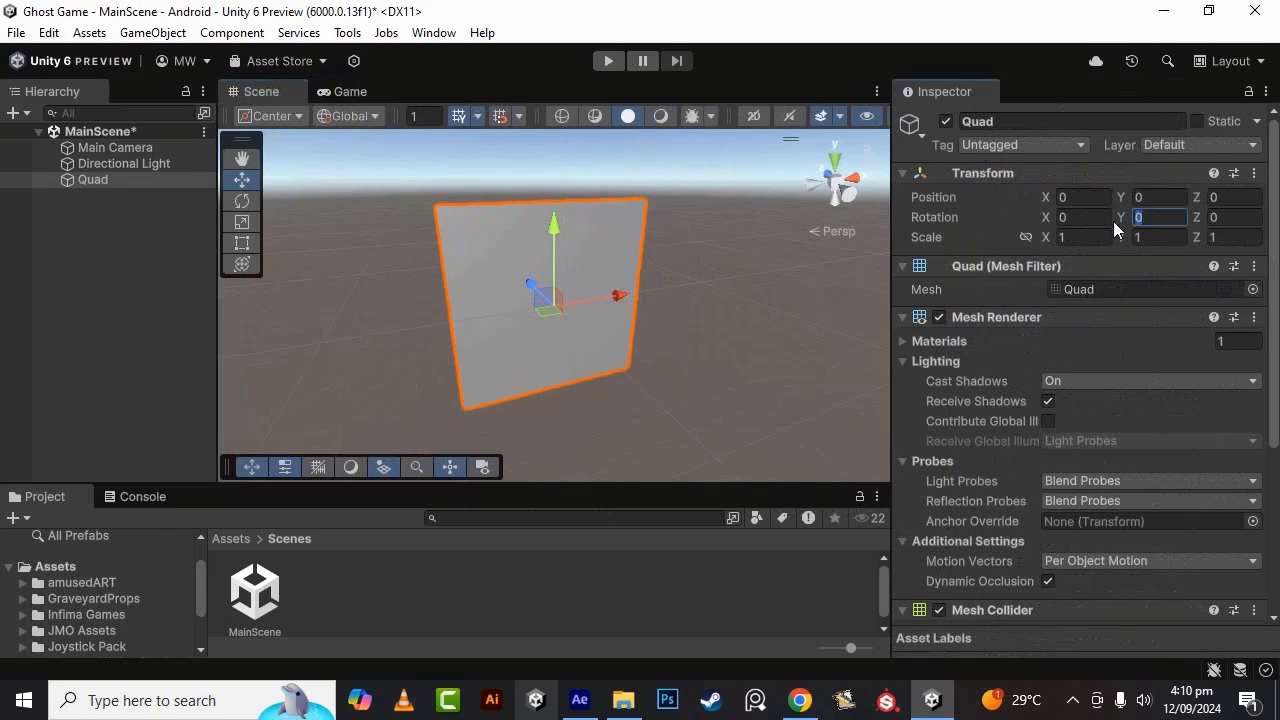
{"action": "type", "text": "90"}
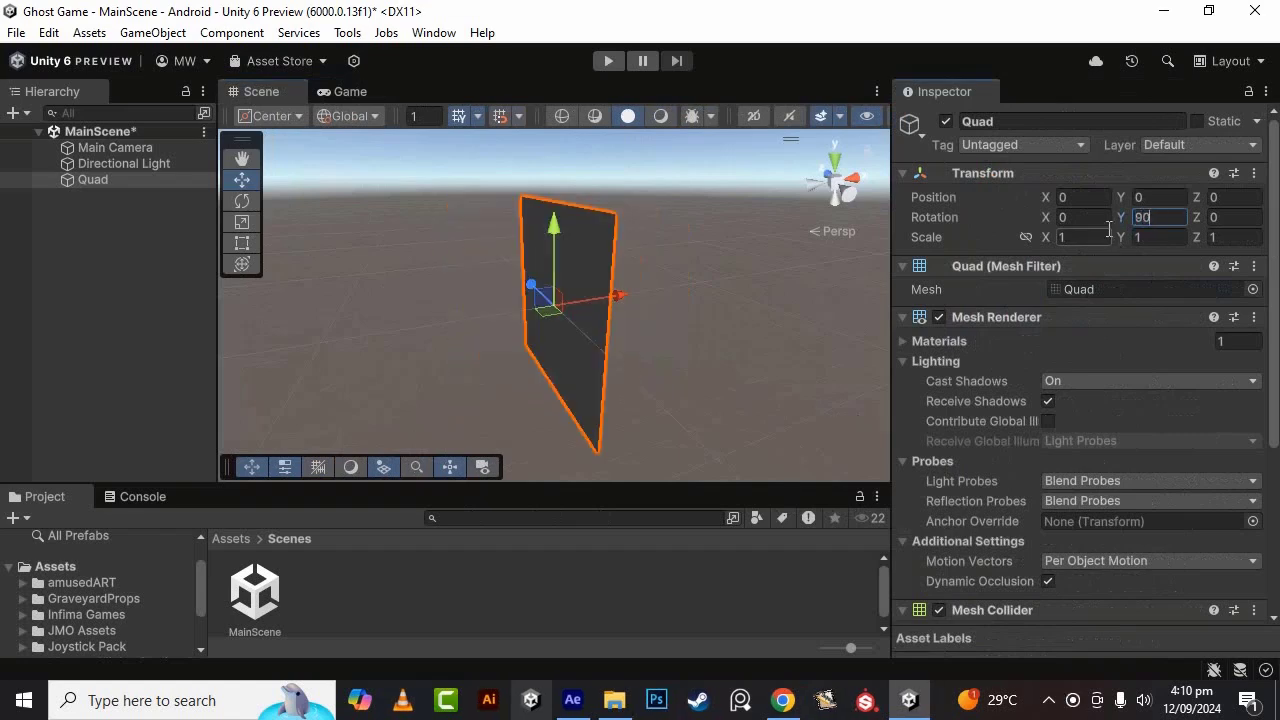
{"action": "key", "text": "Escape"}
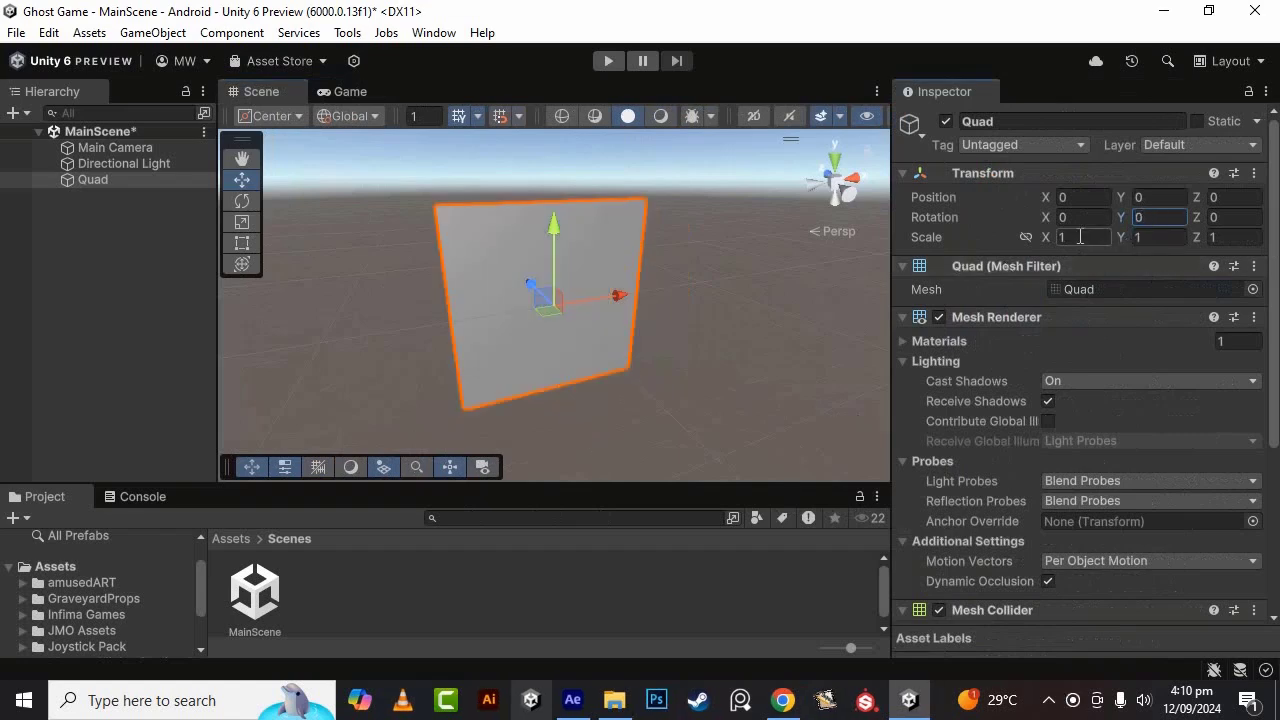
{"action": "left_click", "coordinate": [1062, 218]}
{"action": "type", "text": "90"}
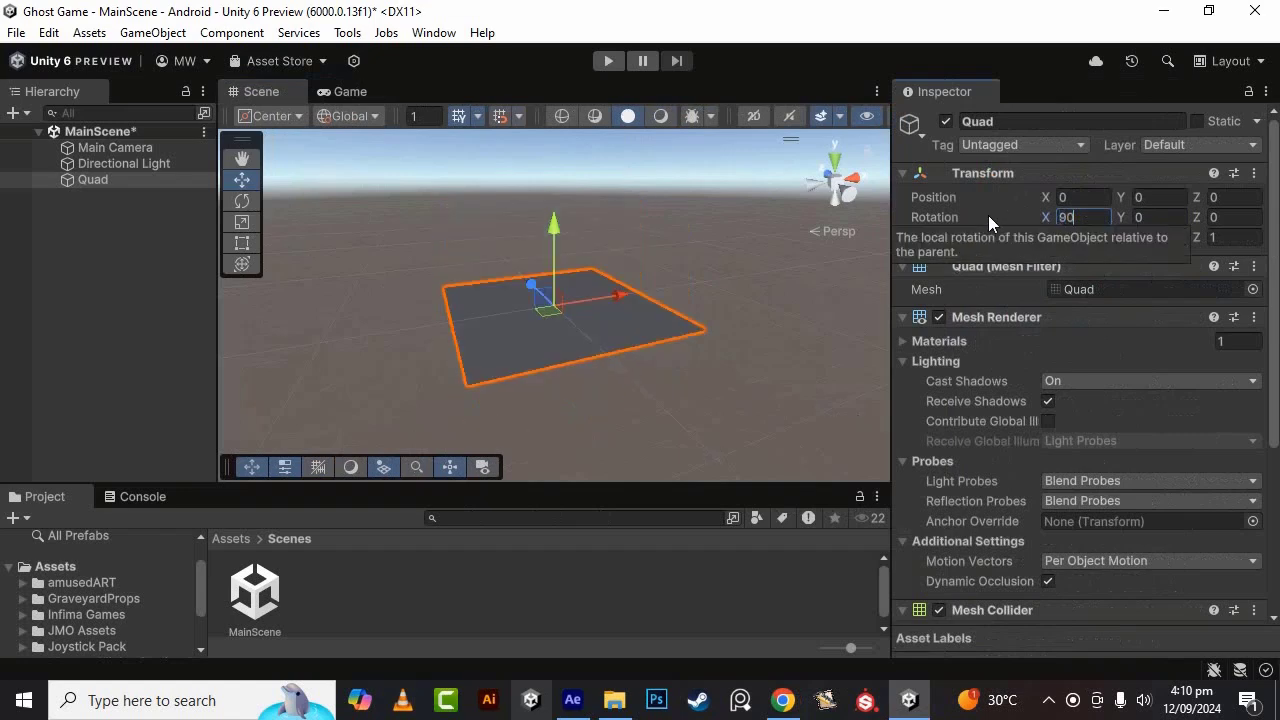
{"action": "mouse_move", "coordinate": [403, 276]}
{"action": "left_mouse_down", "text": "alt"}
{"action": "mouse_move", "coordinate": [336, 400]}
{"action": "mouse_move", "coordinate": [574, 431]}
{"action": "left_mouse_up", "text": "alt"}
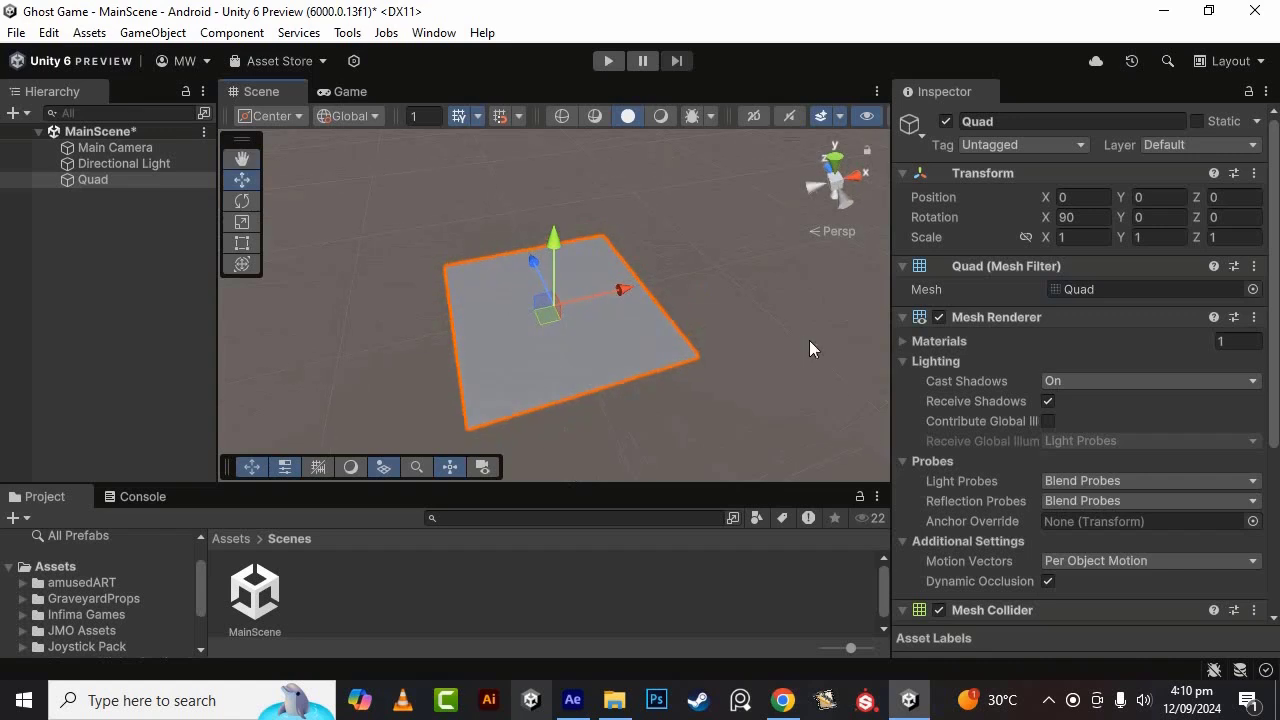
- Set the Quad's Scale X, Y and Z to 100
{"action": "left_click", "coordinate": [1085, 239]}
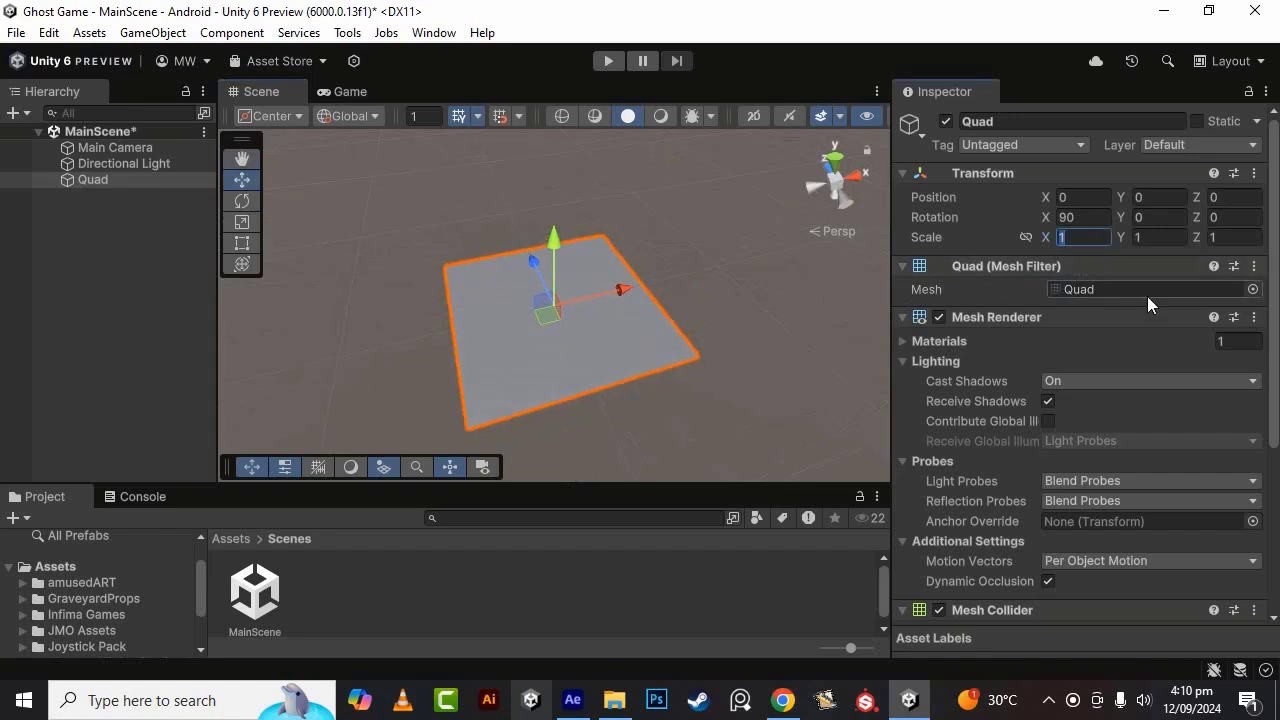
{"action": "type", "text": "100"}
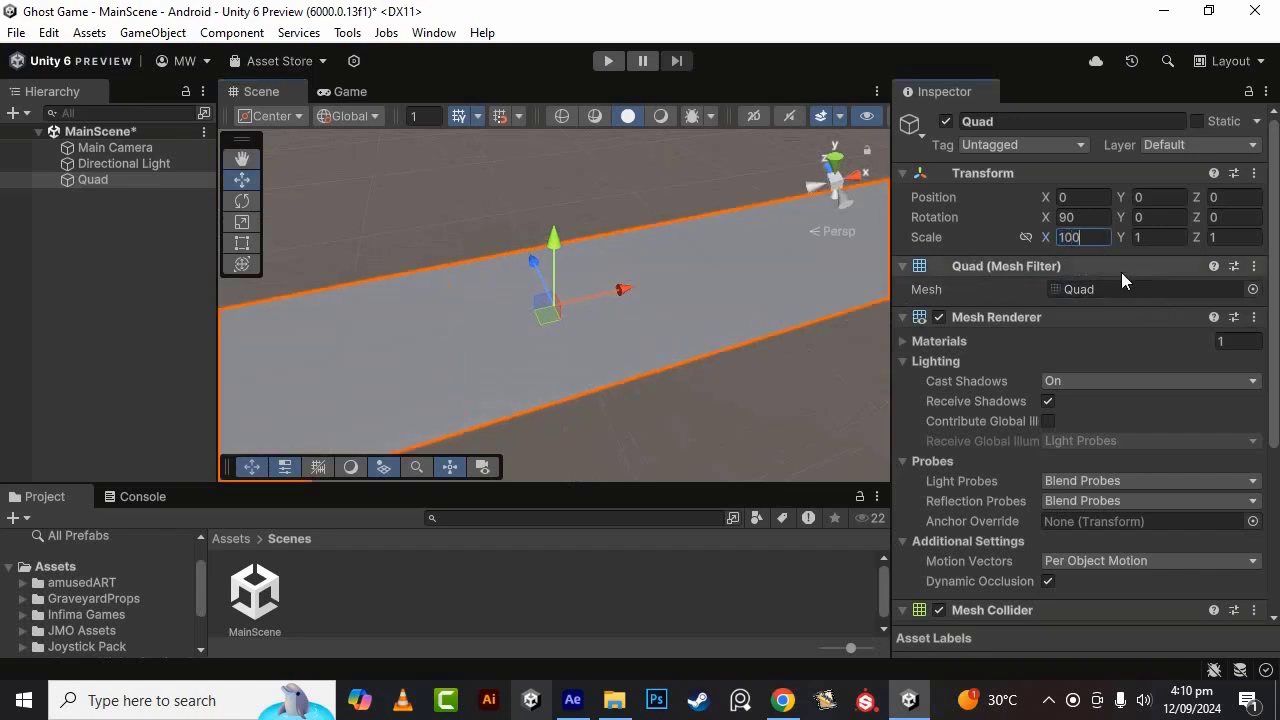
{"action": "key", "text": "Tab"}
{"action": "type", "text": "100"}
{"action": "key", "text": "Tab"}
{"action": "type", "text": "100"}
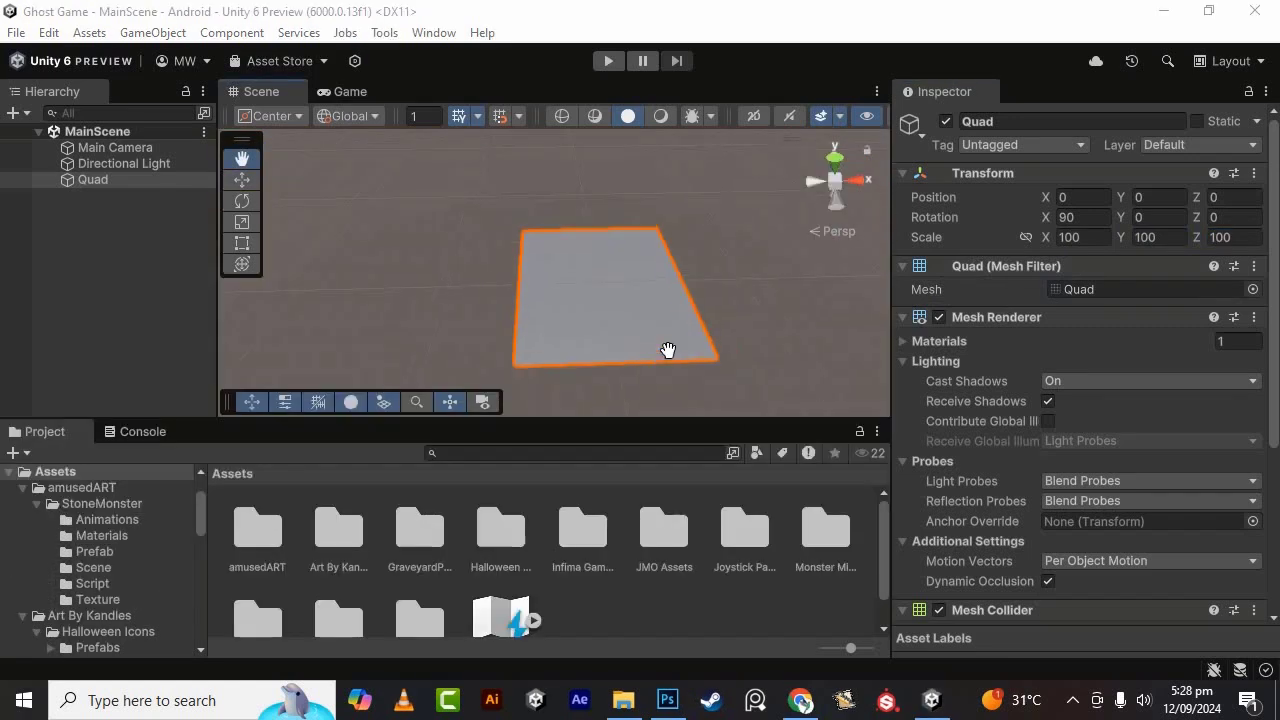
{"action": "scroll", "coordinate": [700, 352], "scroll_direction": "up", "scroll_amount": 5}
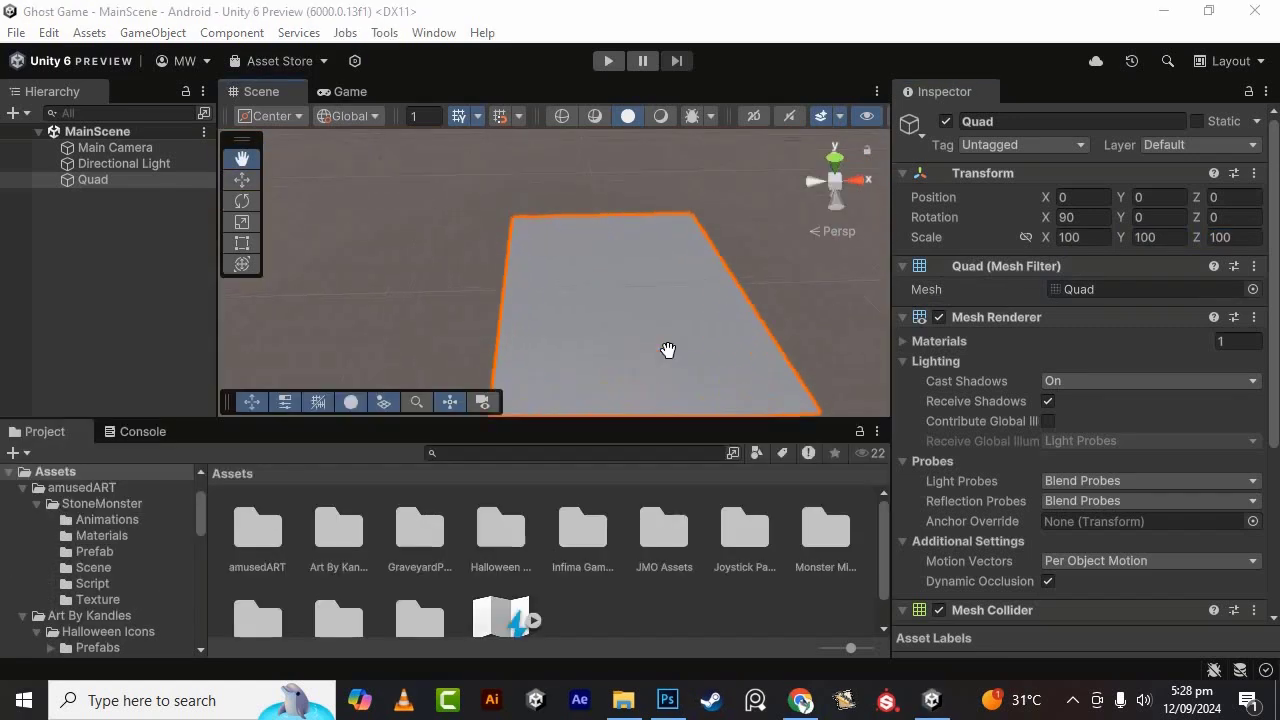
{"action": "mouse_move", "coordinate": [700, 352]}
{"action": "left_mouse_down"}
{"action": "mouse_move", "coordinate": [743, 275]}
{"action": "mouse_move", "coordinate": [700, 331]}
{"action": "left_mouse_up"}
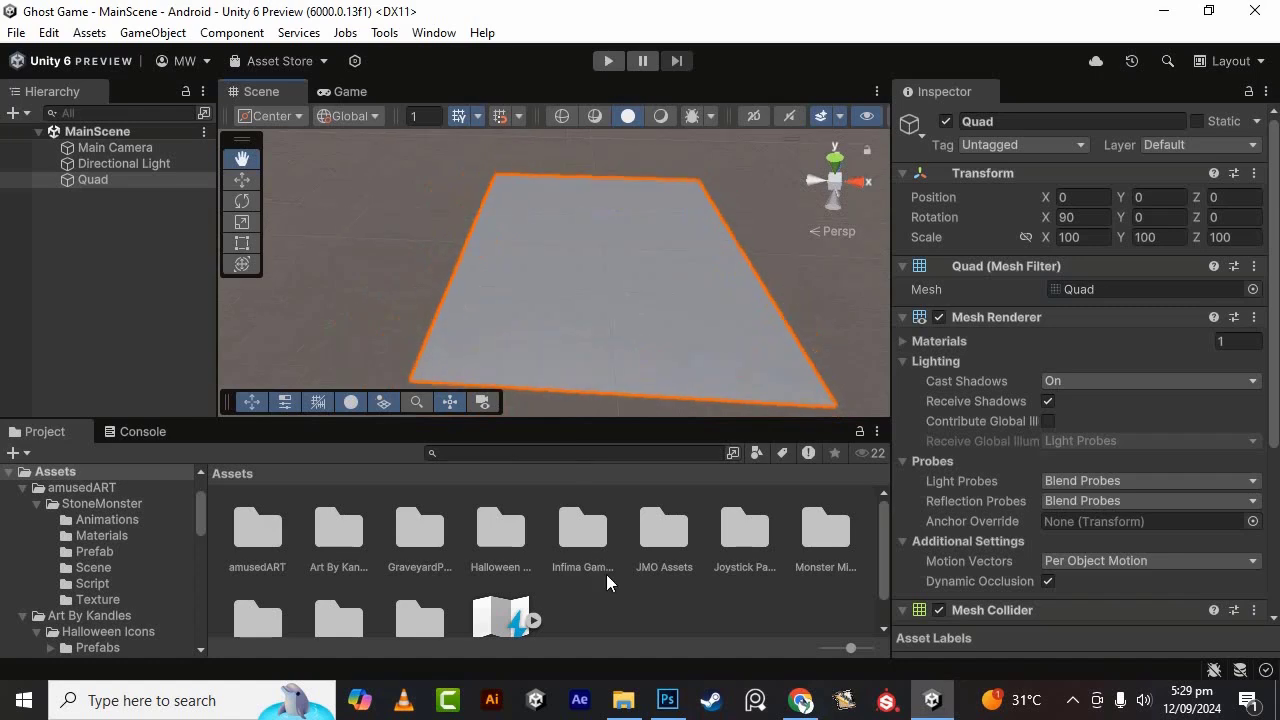
{"action": "left_click", "coordinate": [641, 692]}
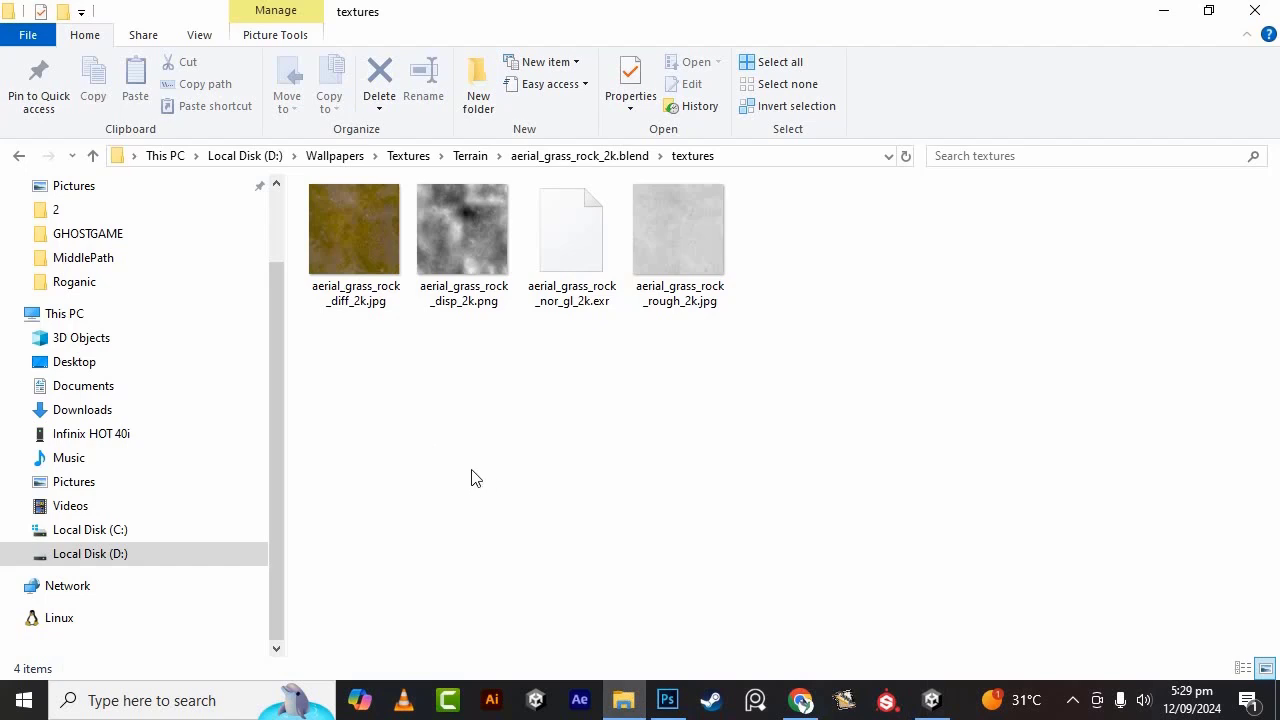
{"action": "left_click", "coordinate": [323, 316]}
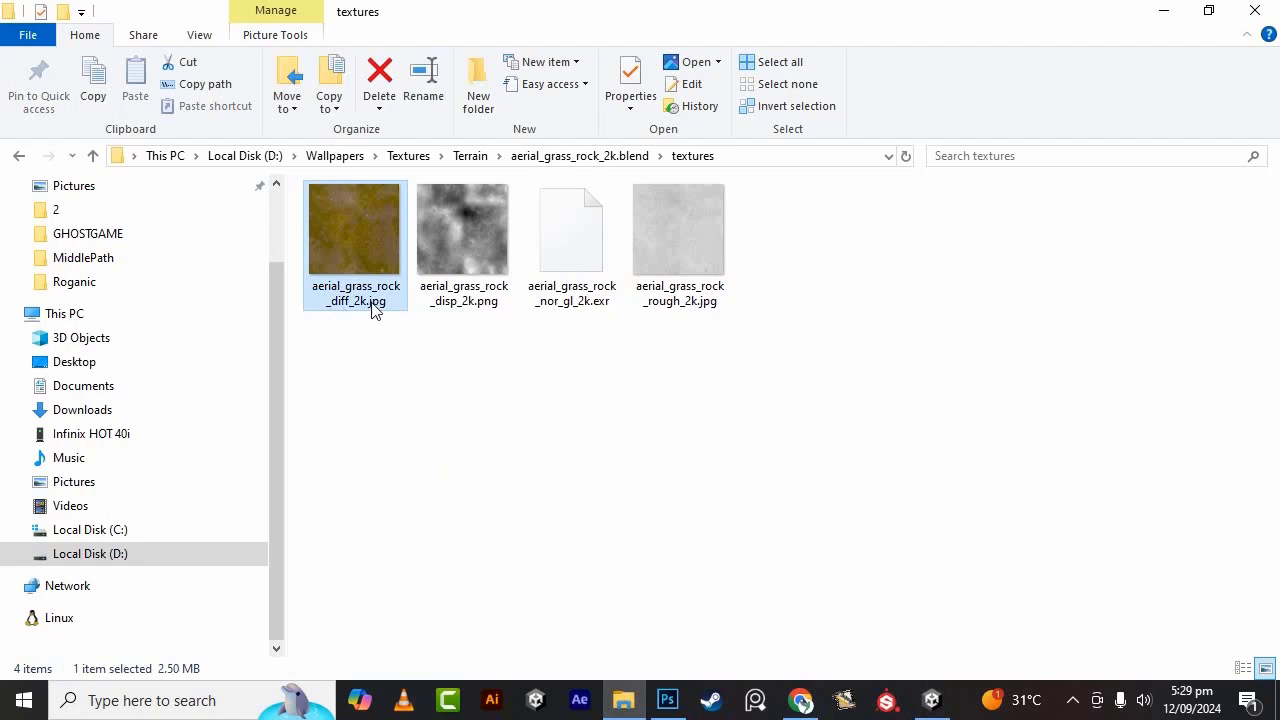
{"action": "left_click", "coordinate": [444, 437]}
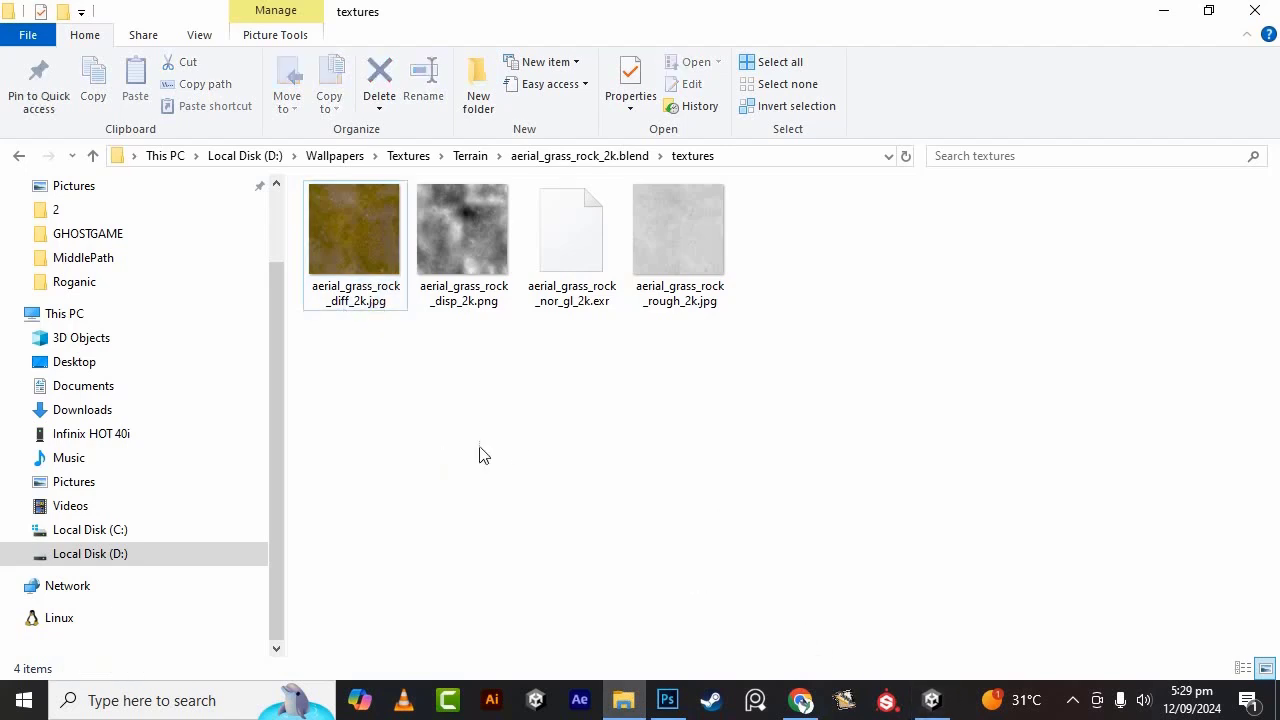
{"action": "left_click", "coordinate": [370, 233]}
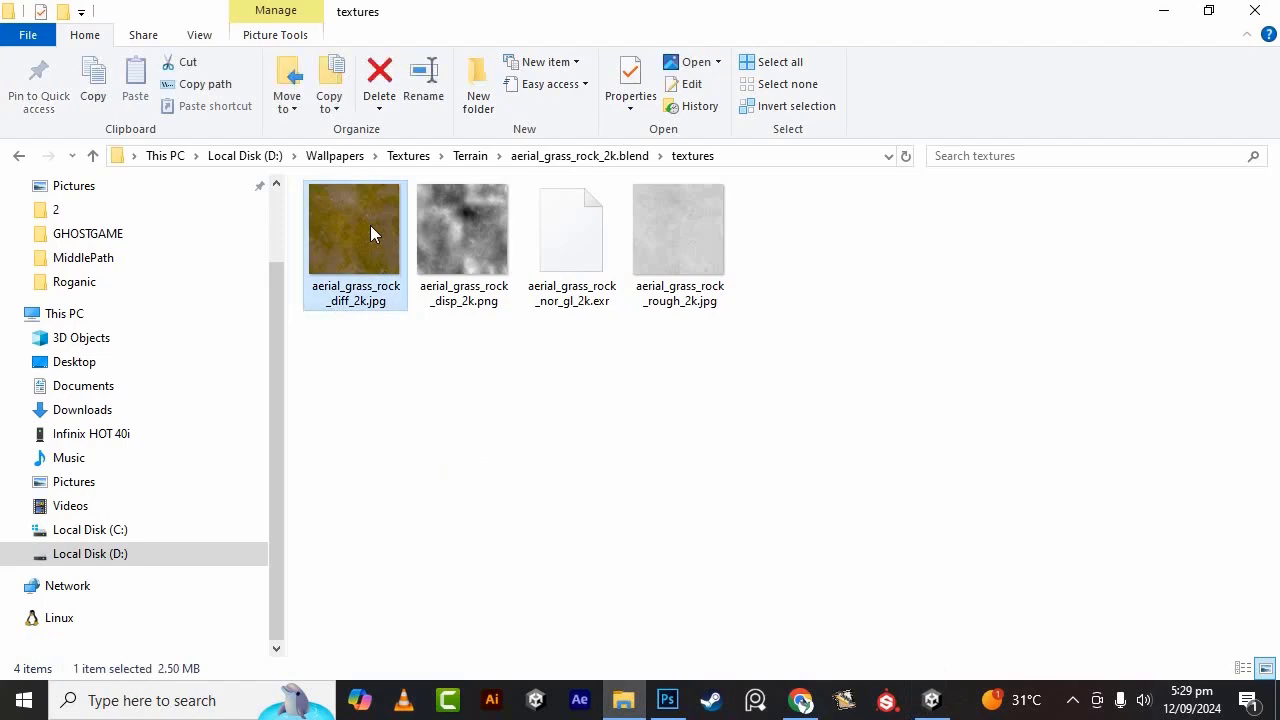
{"action": "left_click", "coordinate": [934, 702]}
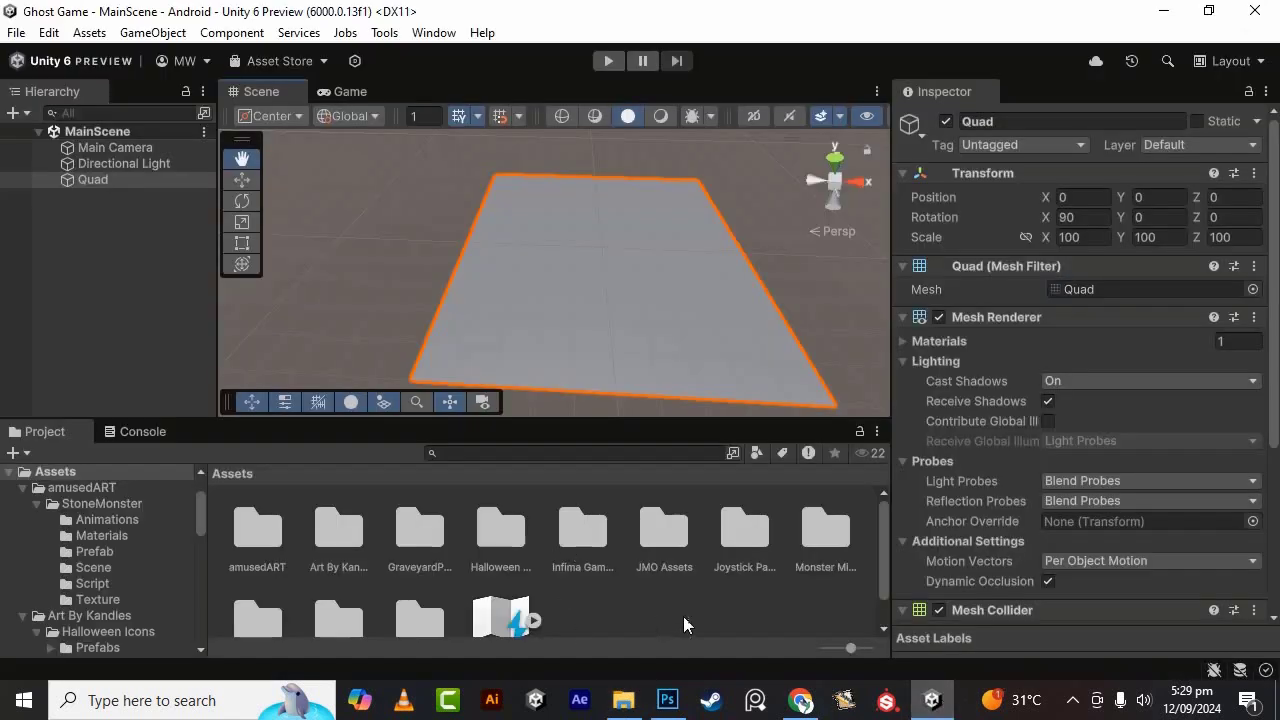
- Open aerial_grass_rock_diff_2k.jpg in Photoshop by dragging it from the grass-rock texture folder
{"action": "scroll", "coordinate": [719, 580], "scroll_direction": "down", "scroll_amount": 1}
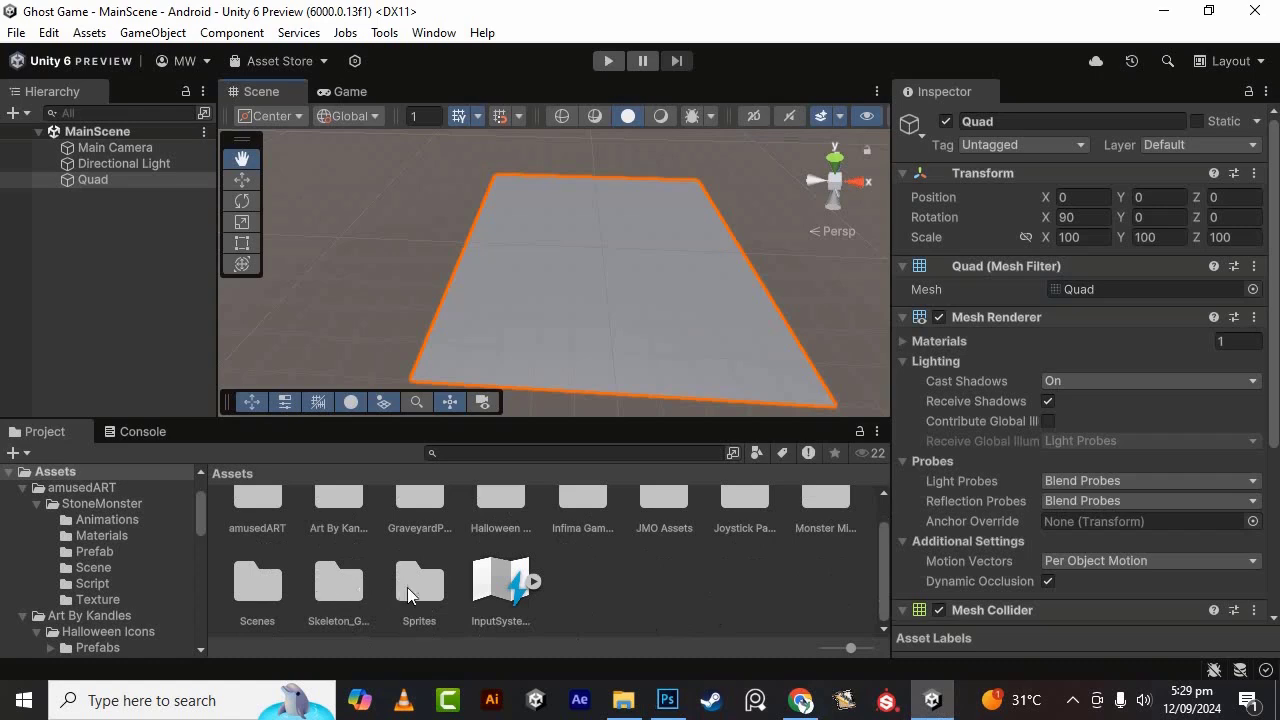
{"action": "double_click", "coordinate": [408, 590]}
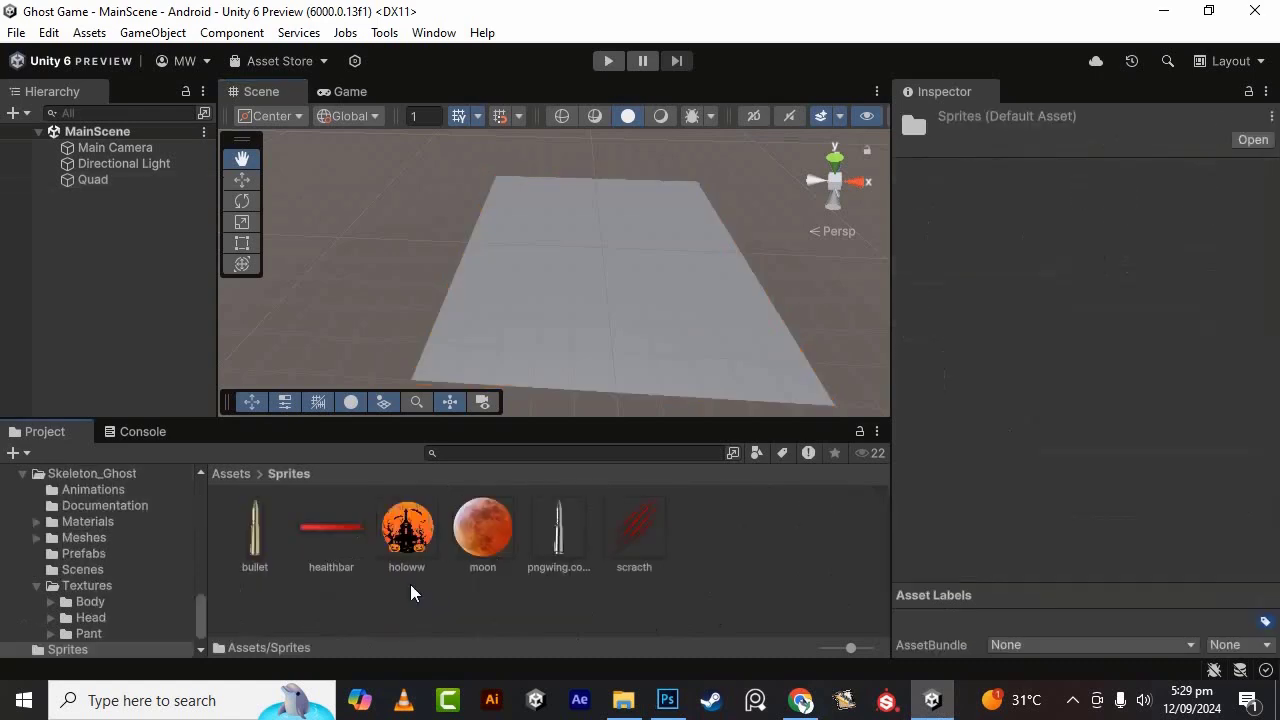
{"action": "left_click", "coordinate": [623, 700]}
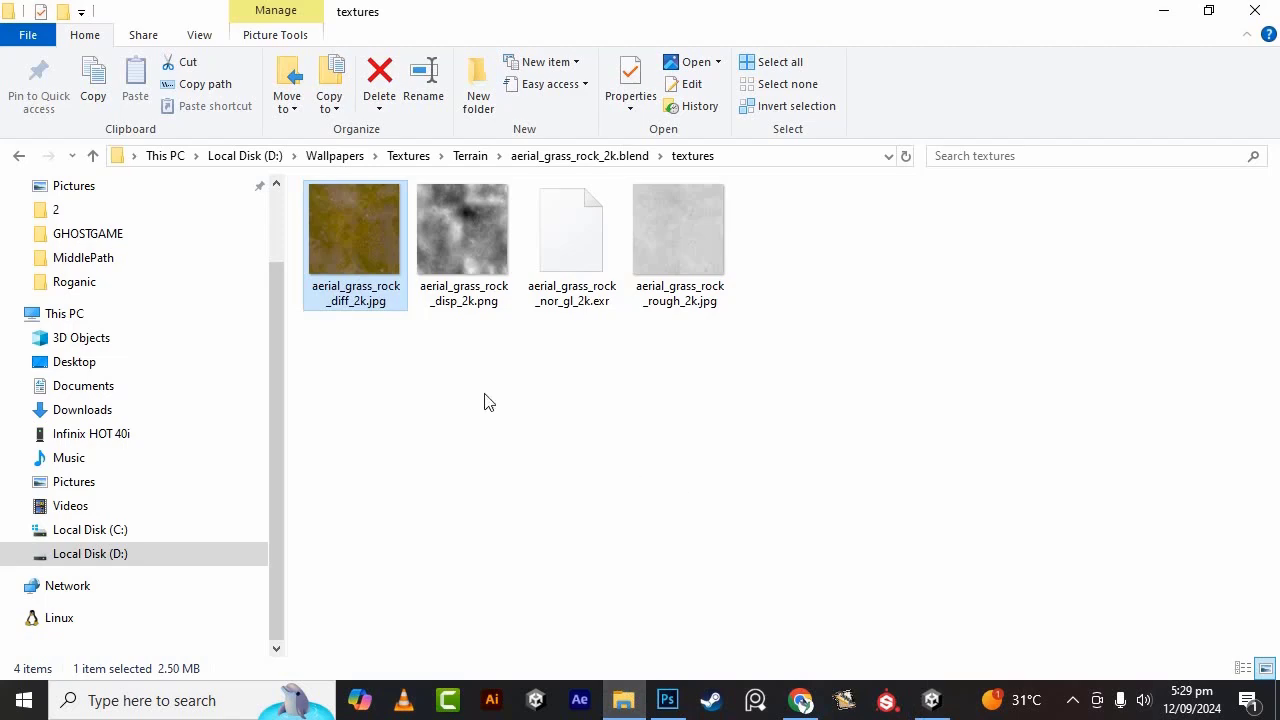
{"action": "left_click_drag", "start_coordinate": [331, 258], "coordinate": [518, 364]}
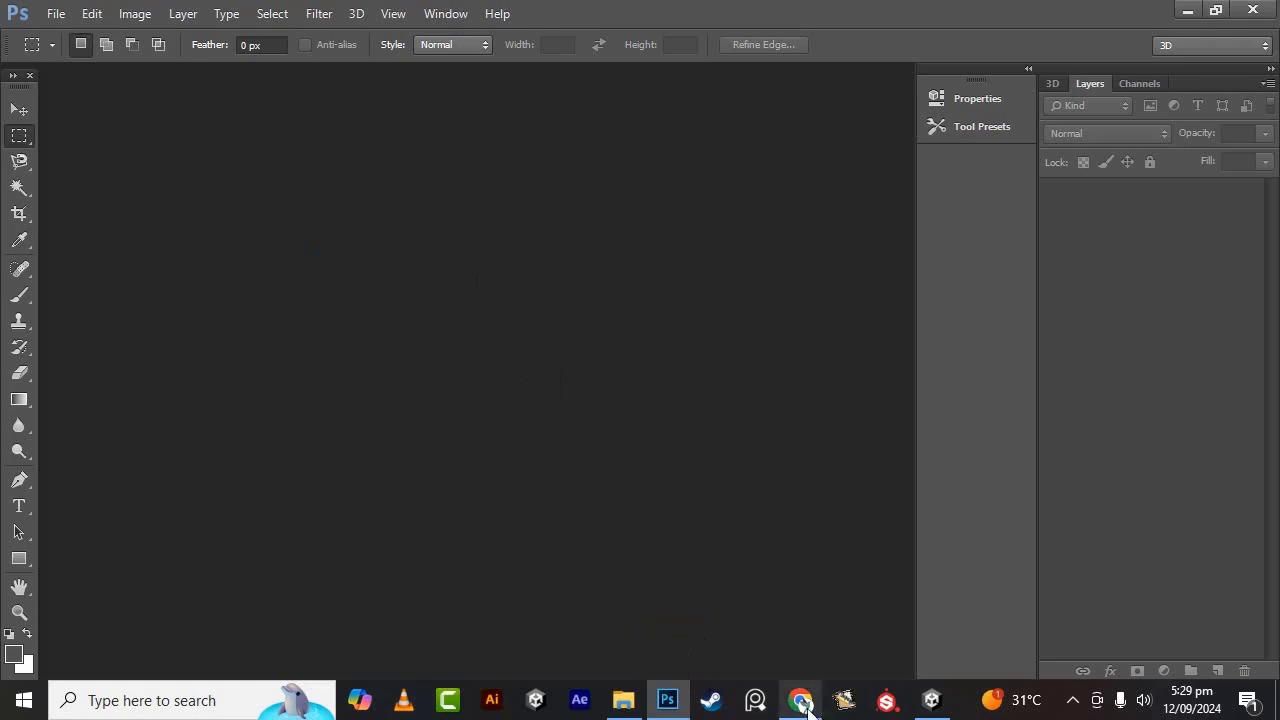
{"action": "left_click", "coordinate": [931, 700]}
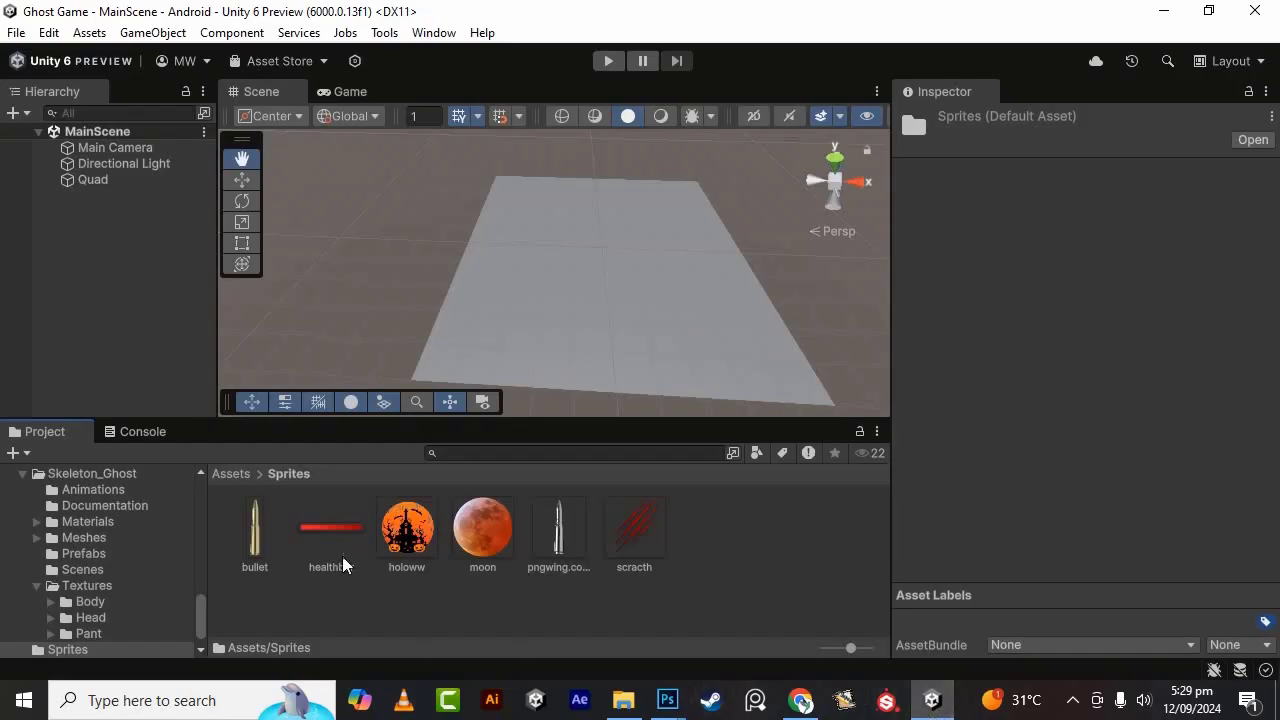
- Browse GraveyardProps/Textures, inspecting LowPolyEnviro_Color and NightSky_SpookyMoon, then return to Assets
{"action": "left_click", "coordinate": [240, 475]}
{"action": "double_click", "coordinate": [434, 536]}
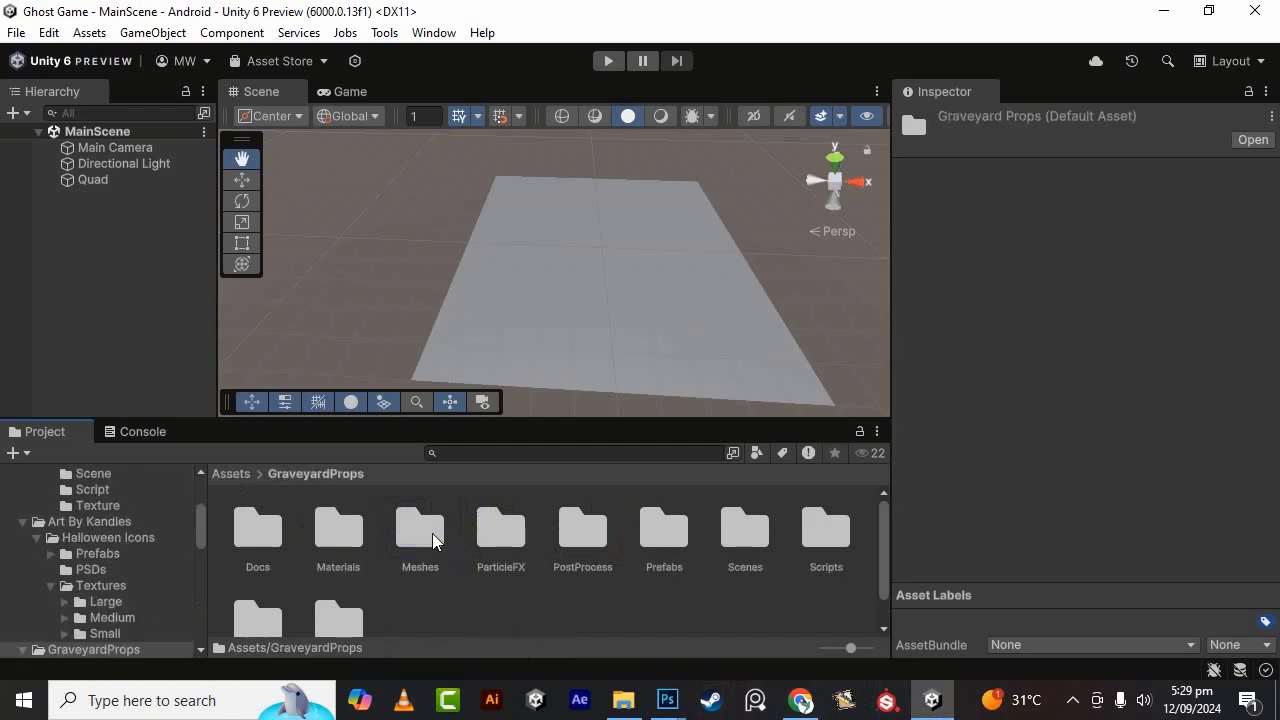
{"action": "scroll", "coordinate": [570, 585], "scroll_direction": "down", "scroll_amount": 2}
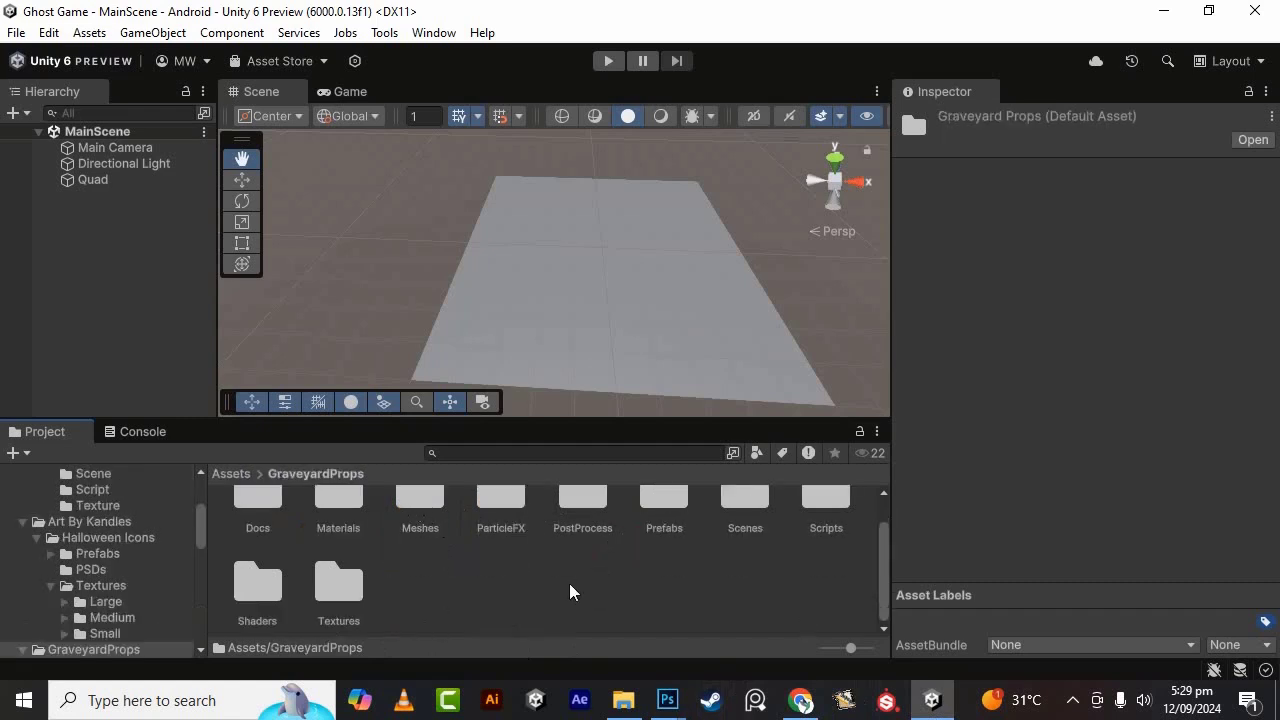
{"action": "double_click", "coordinate": [345, 588]}
{"action": "left_click", "coordinate": [255, 530]}
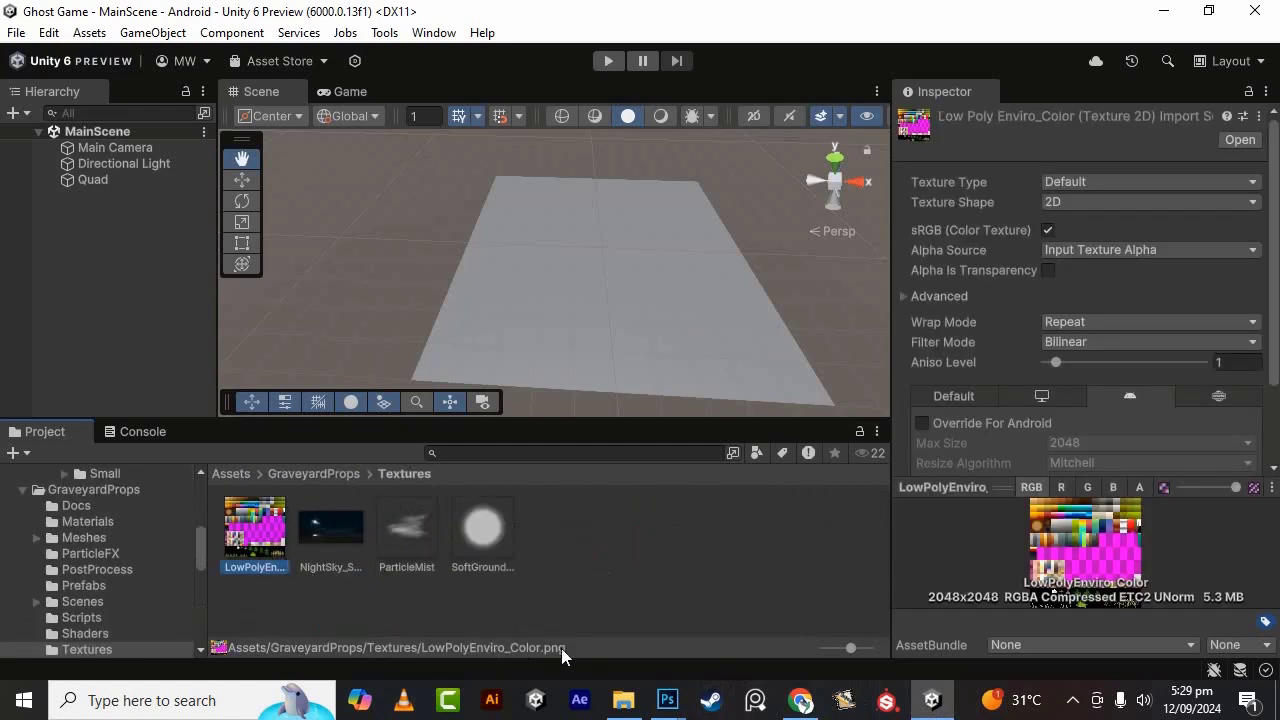
{"action": "left_click", "coordinate": [400, 540]}
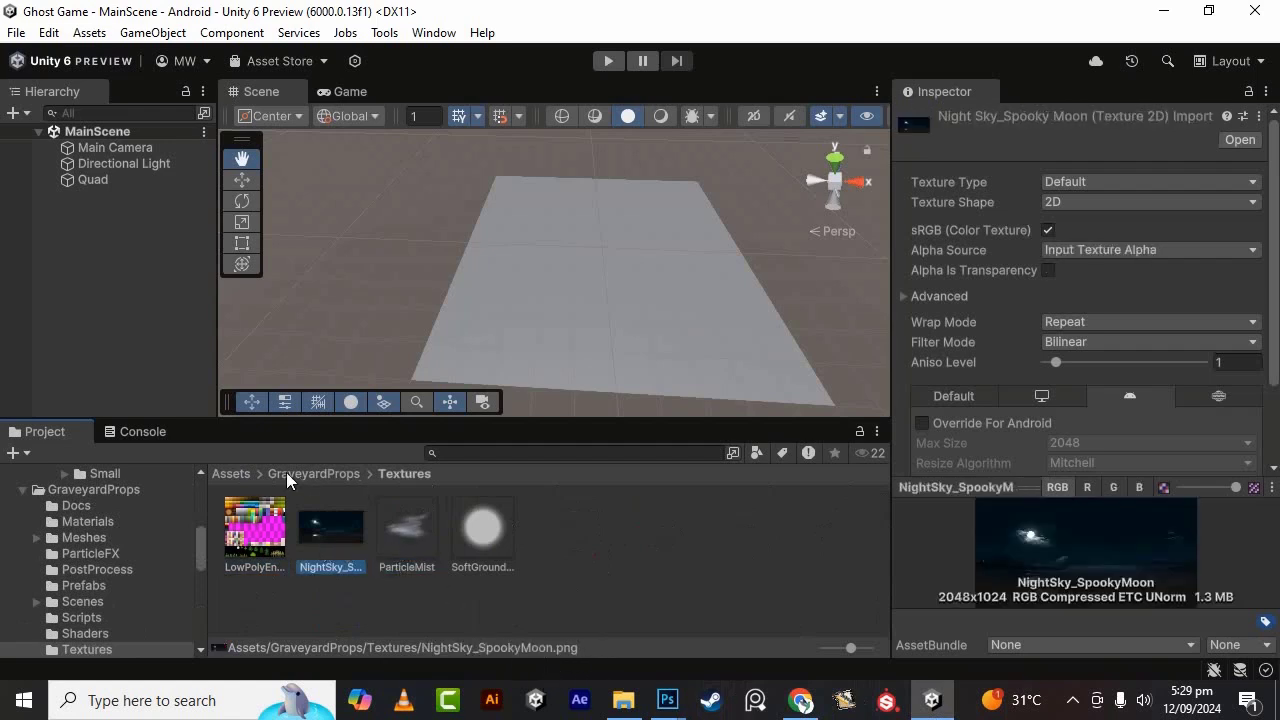
{"action": "left_click", "coordinate": [232, 476]}
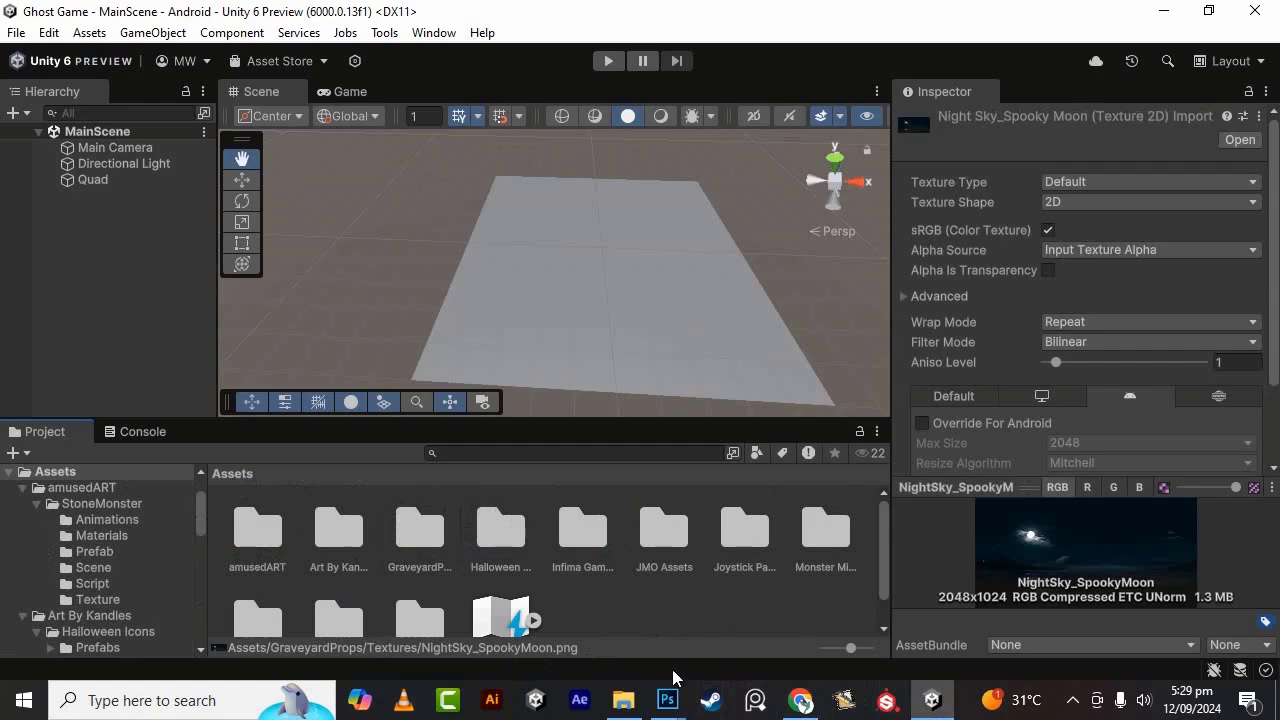
{"action": "left_click", "coordinate": [750, 645]}
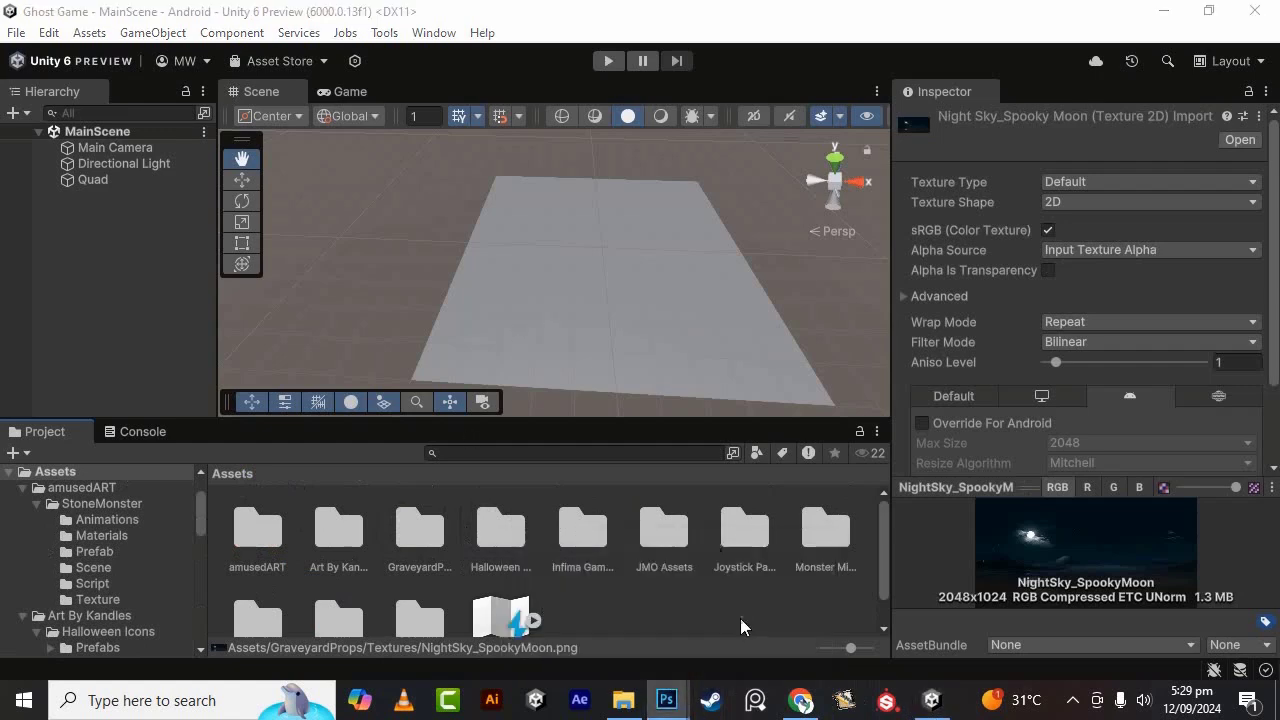
- Dock the grass-rock image and unlock its Background as Layer 0
{"action": "mouse_move", "coordinate": [666, 700]}
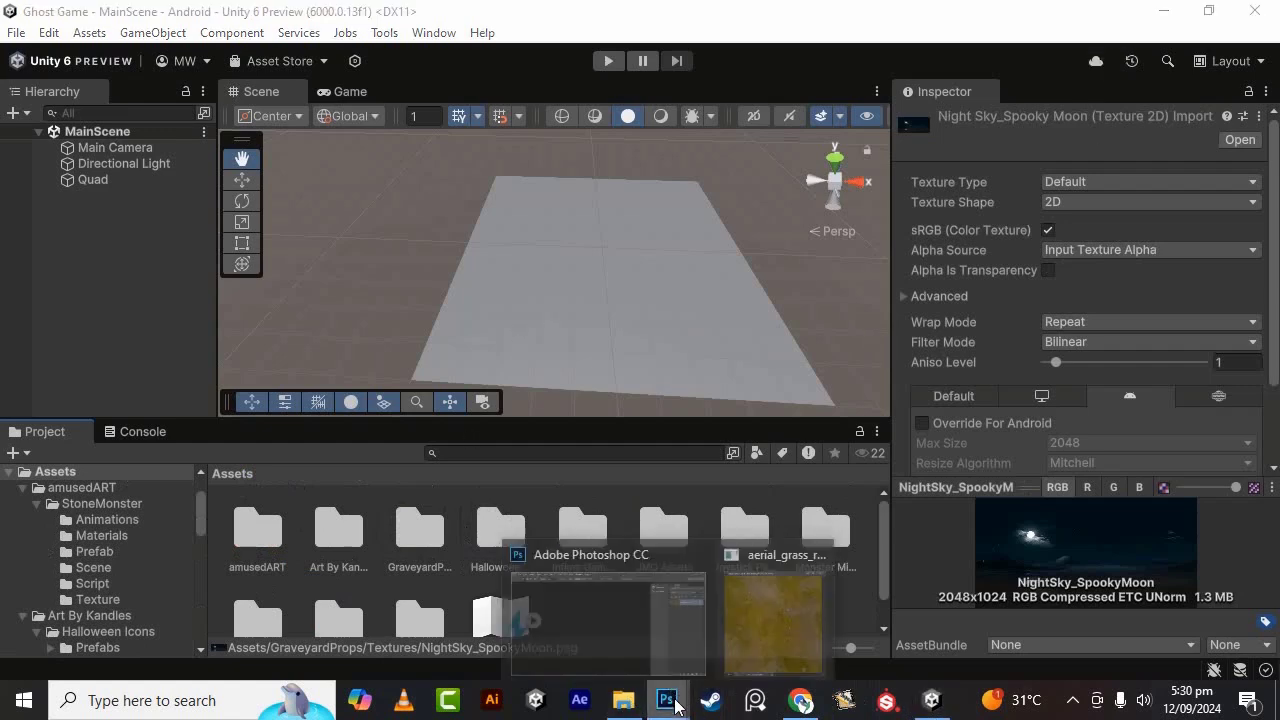
{"action": "left_click", "coordinate": [730, 649]}
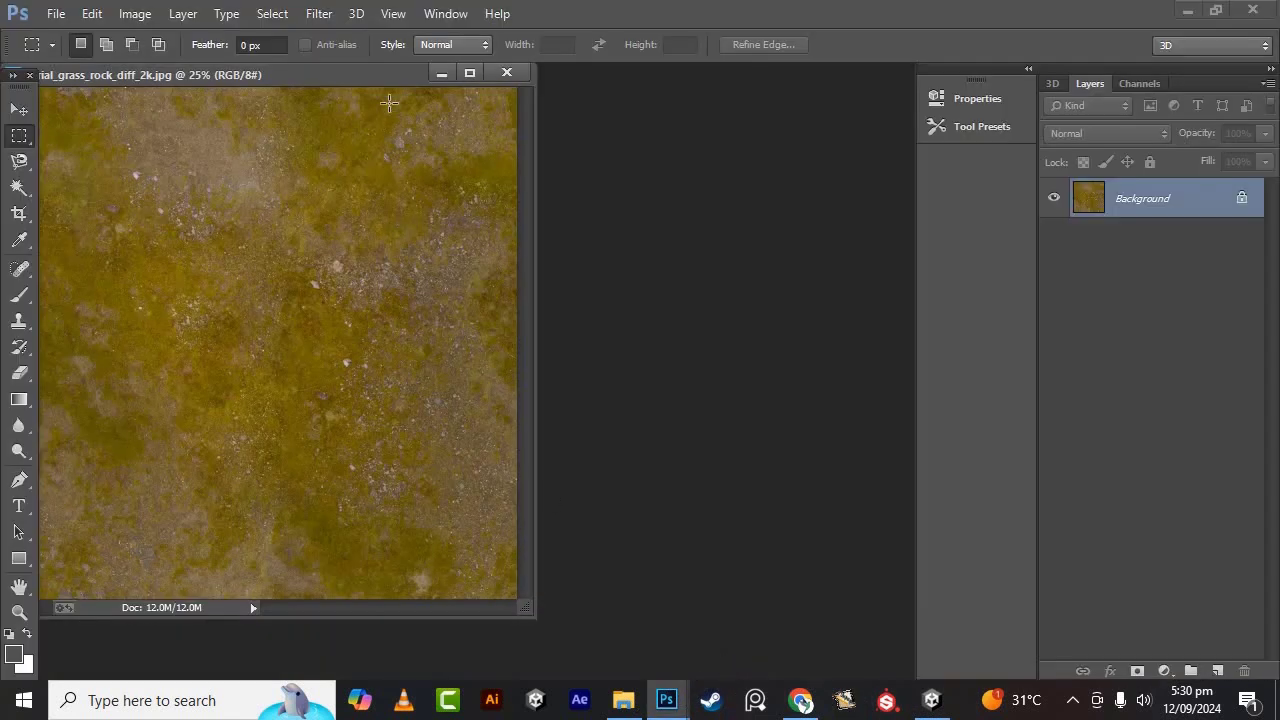
{"action": "left_click_drag", "start_coordinate": [389, 81], "coordinate": [665, 82]}
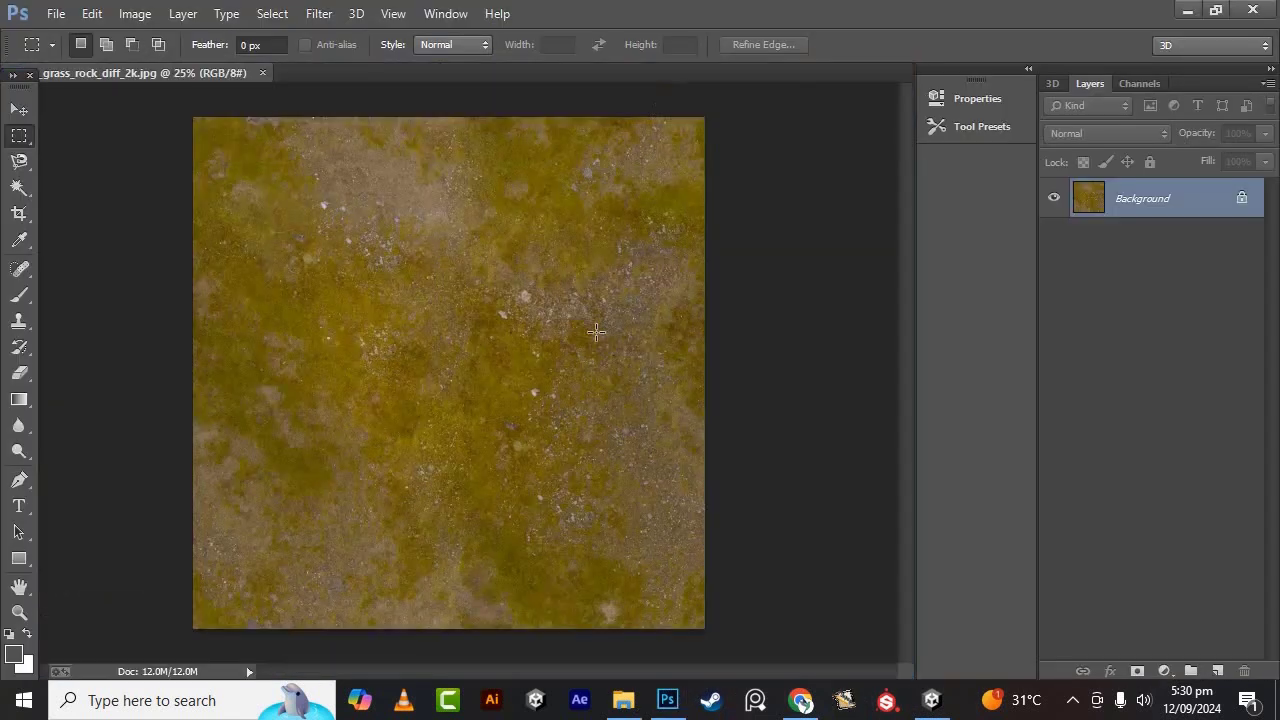
{"action": "double_click", "coordinate": [1189, 207]}
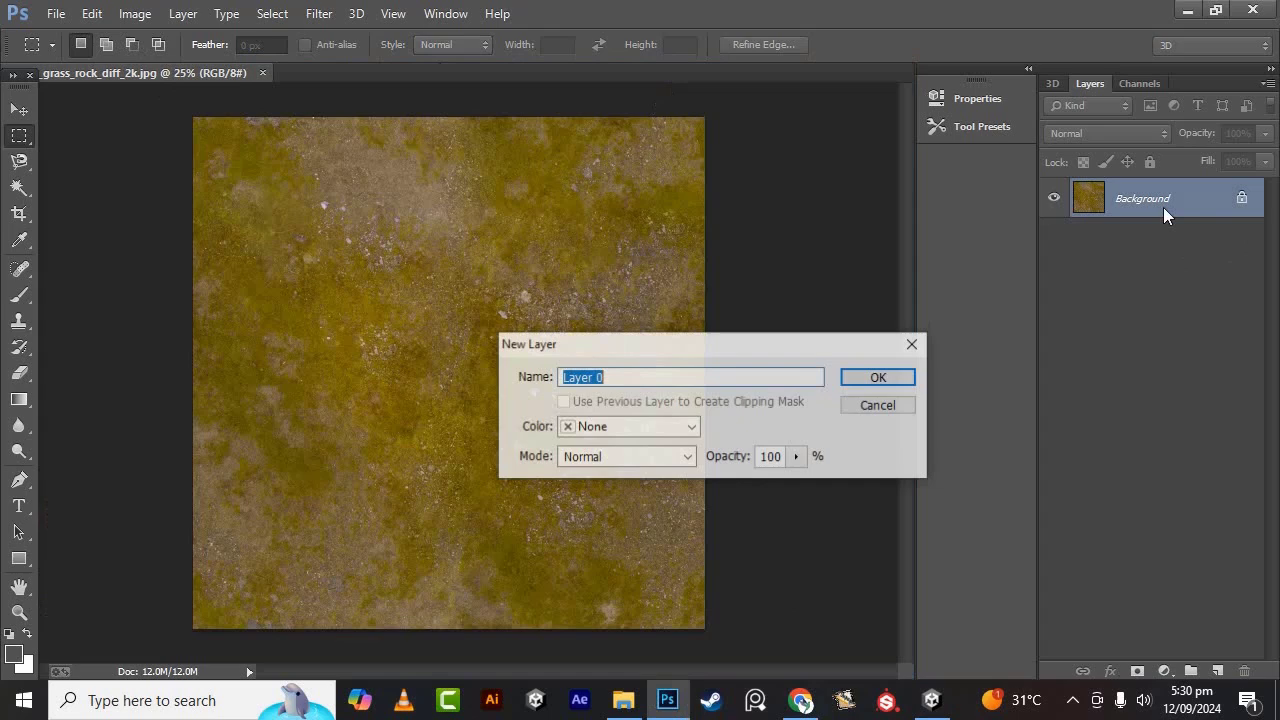
{"action": "left_click", "coordinate": [876, 372]}
- Save a PNG copy named aerial_grass_rock_diff_2k.png to the Desktop
{"action": "left_click", "coordinate": [56, 13]}
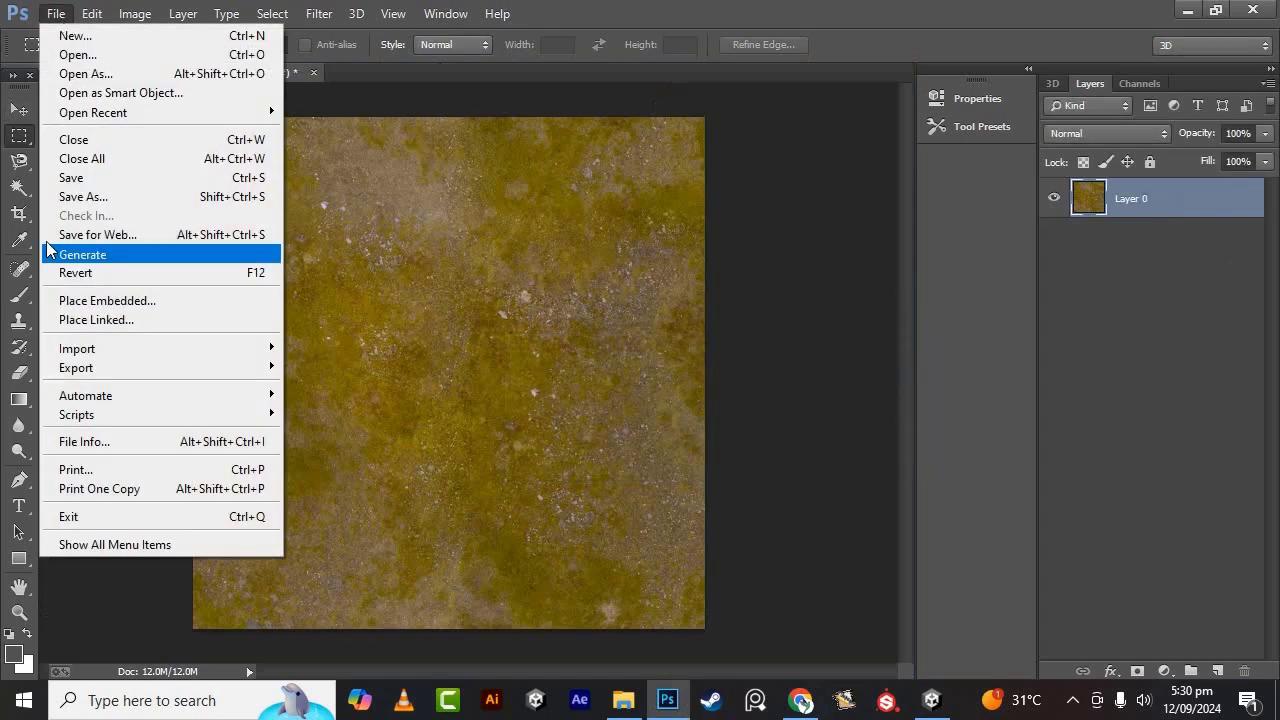
{"action": "left_click", "coordinate": [108, 197]}
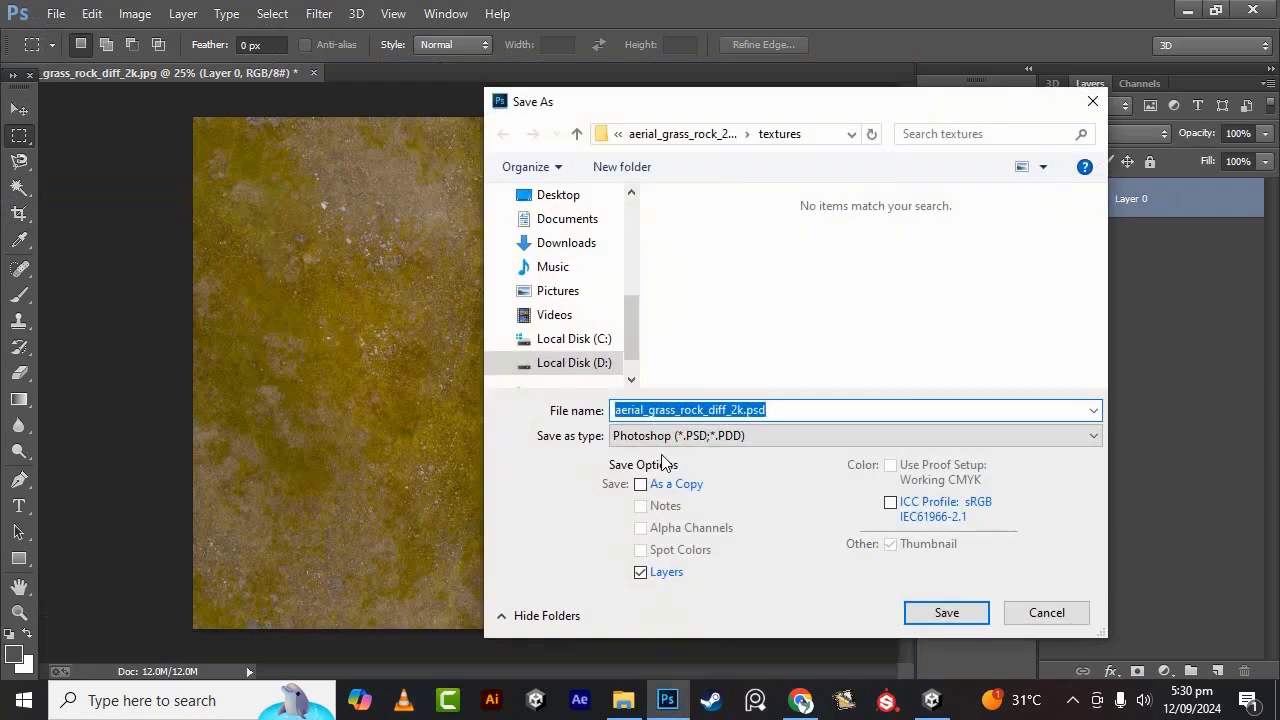
{"action": "left_click", "coordinate": [664, 437]}
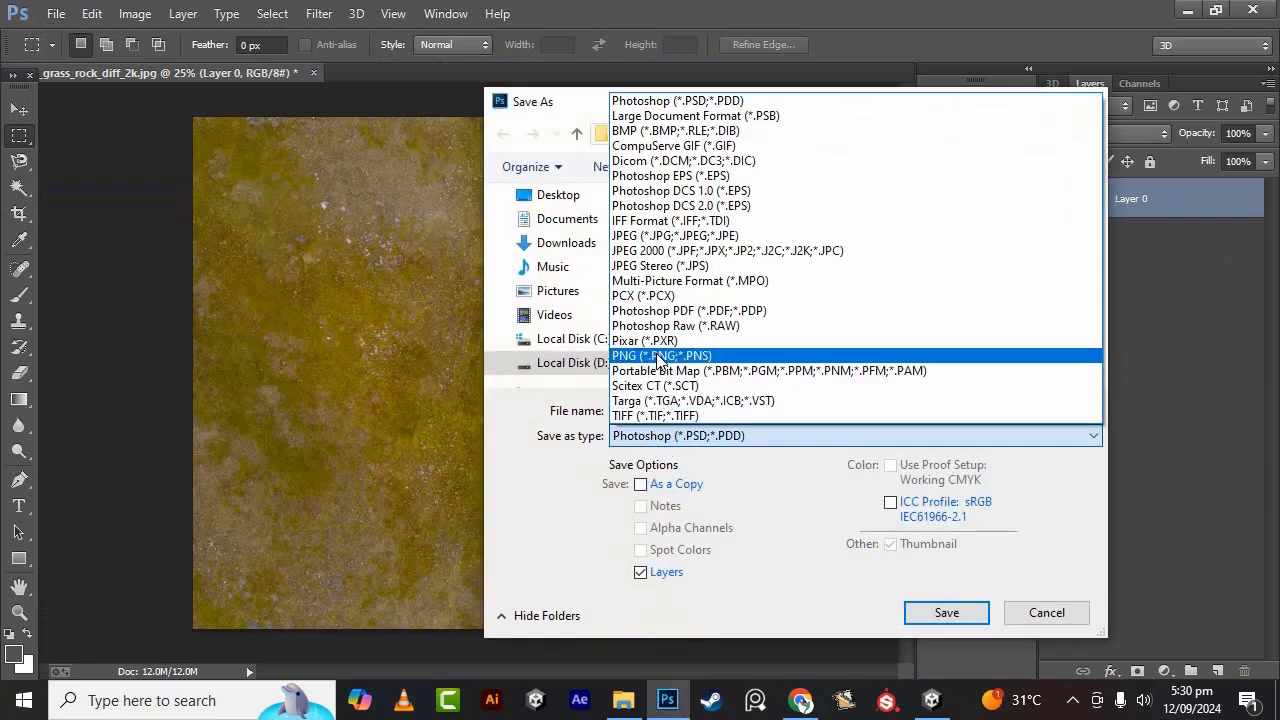
{"action": "left_click", "coordinate": [658, 356]}
{"action": "left_click", "coordinate": [565, 197]}
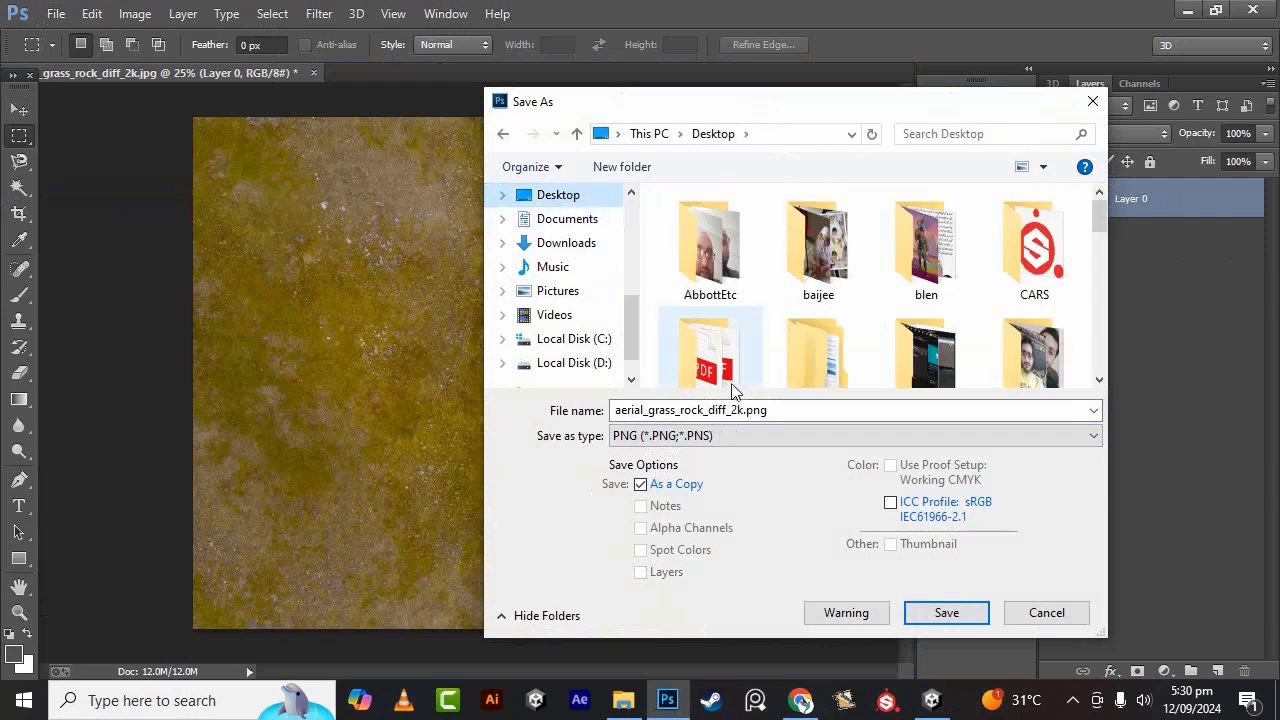
{"action": "left_click", "coordinate": [923, 613]}
- Confirm the PNG options, then drag aerial_grass_rock_diff_2k.png from the Desktop onto the Unity editor
{"action": "left_click", "coordinate": [706, 216]}
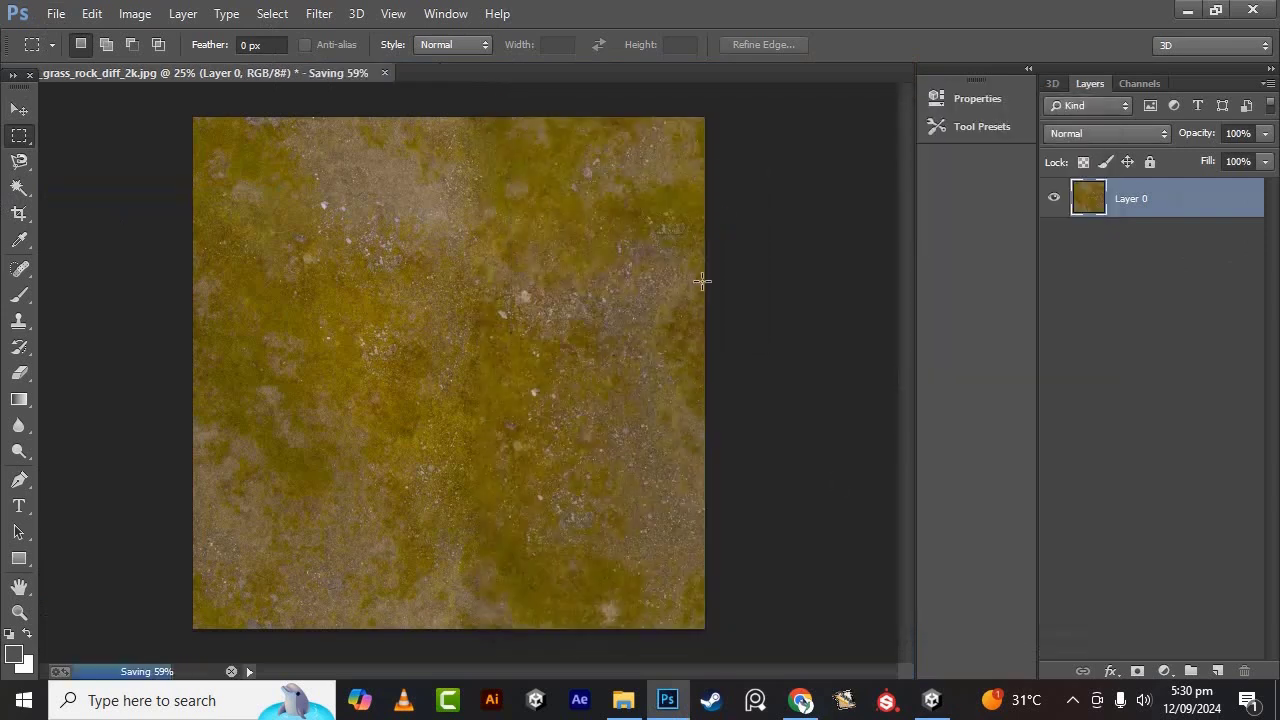
{"action": "left_click", "coordinate": [628, 700]}
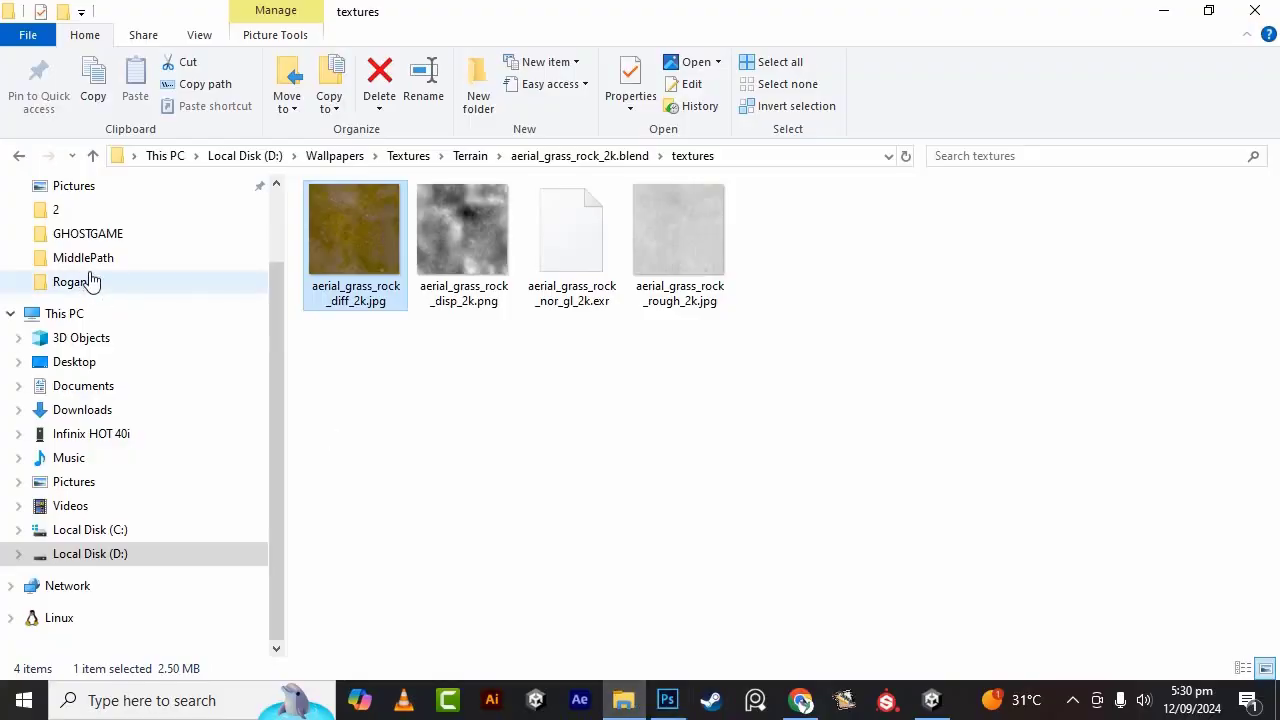
{"action": "left_click", "coordinate": [95, 362]}
{"action": "scroll", "coordinate": [829, 420], "scroll_direction": "down", "scroll_amount": 5}
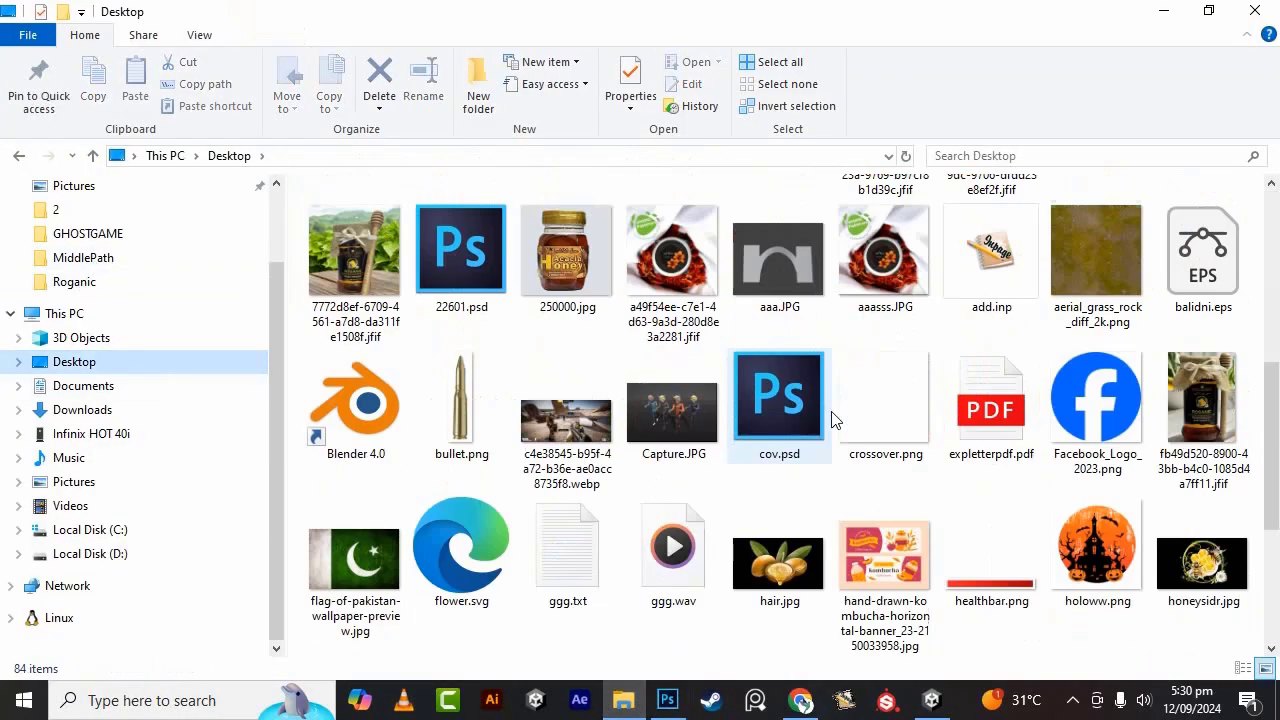
{"action": "scroll", "coordinate": [834, 420], "scroll_direction": "down", "scroll_amount": 3}
{"action": "scroll", "coordinate": [896, 568], "scroll_direction": "up", "scroll_amount": 5}
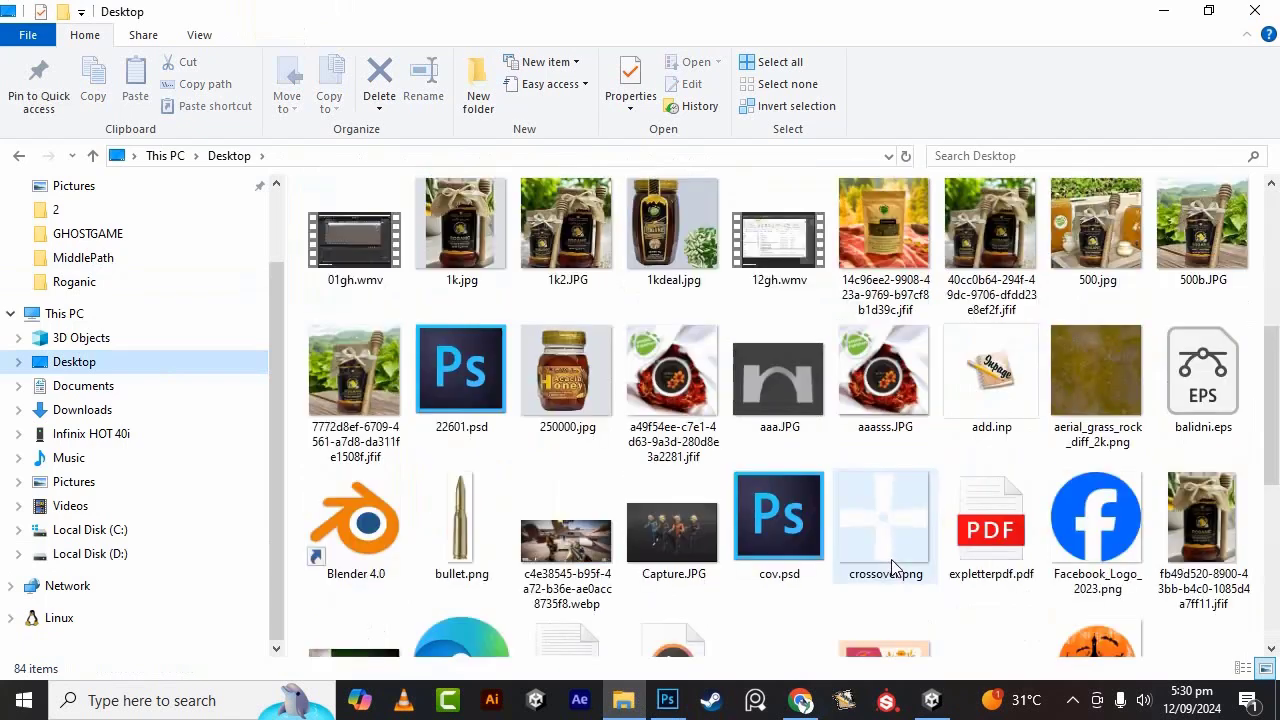
{"action": "mouse_move", "coordinate": [1096, 370]}
{"action": "left_mouse_down"}
{"action": "mouse_move", "coordinate": [1009, 497]}
{"action": "mouse_move", "coordinate": [941, 701]}
{"action": "left_mouse_up"}
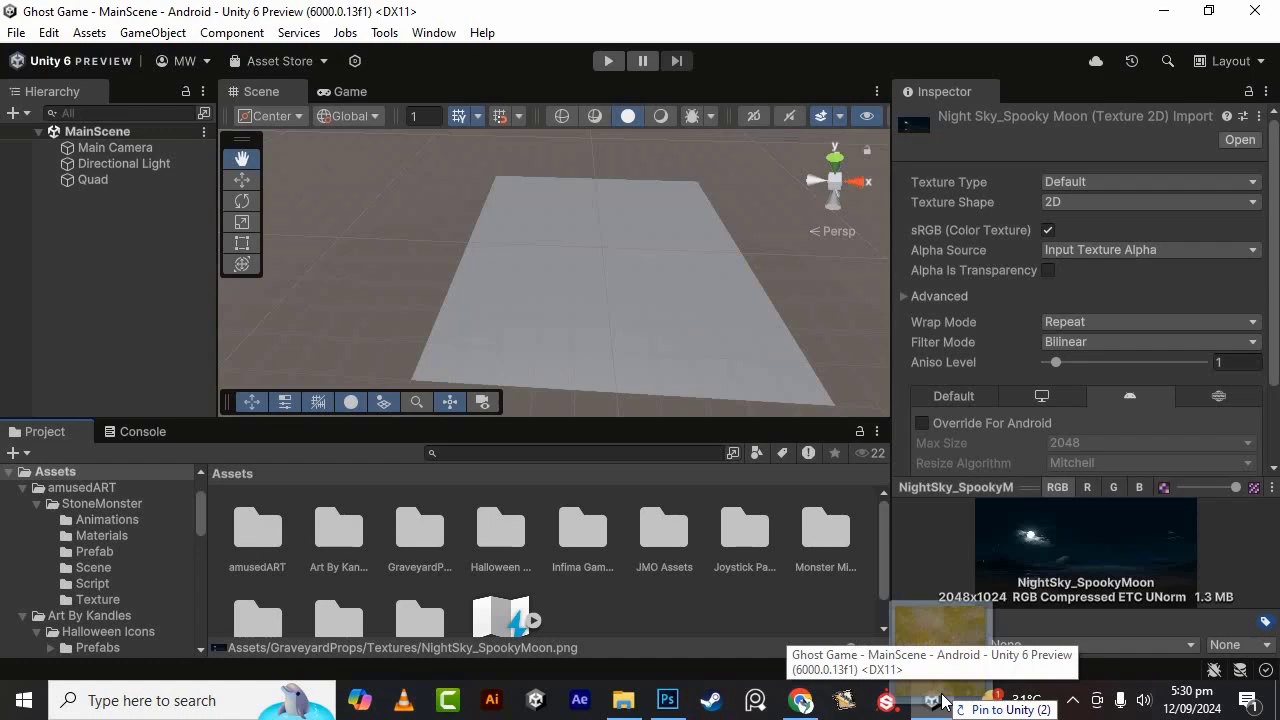
- Import aerial_grass_rock_diff_2k.png into the Assets/Sprites folder
{"action": "left_click_drag", "start_coordinate": [943, 700], "coordinate": [943, 700]}
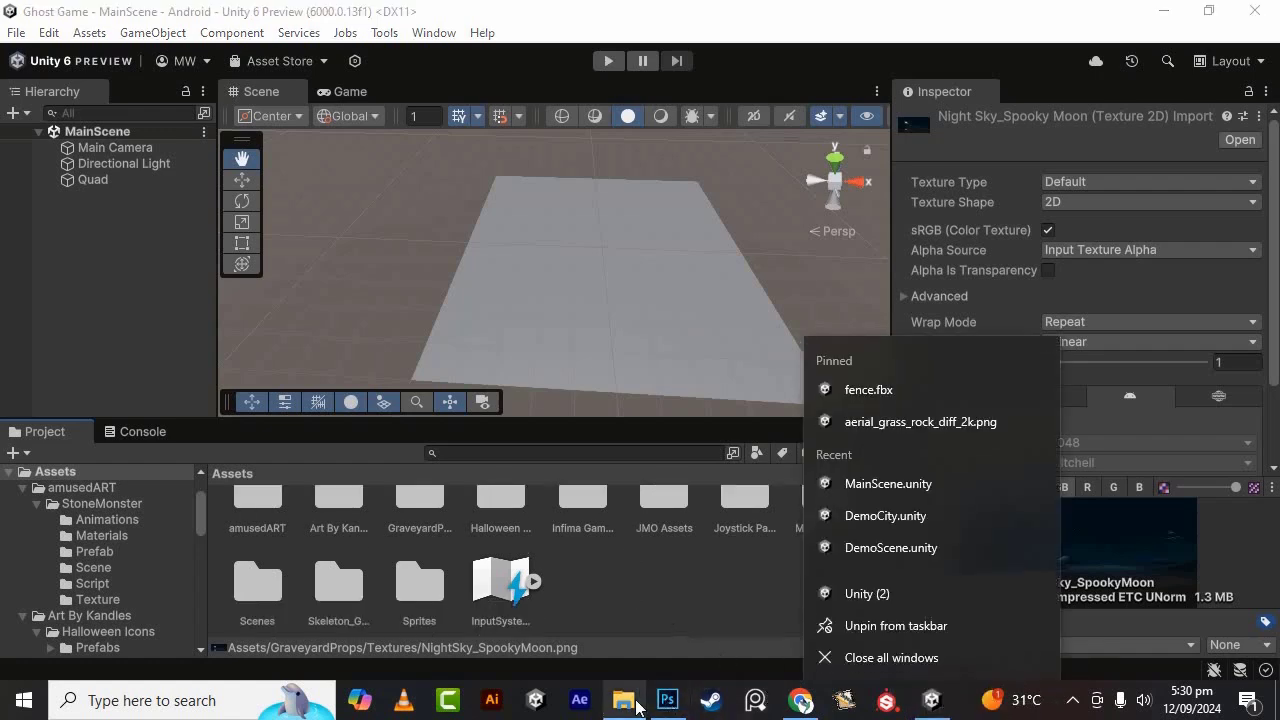
{"action": "left_click", "coordinate": [637, 705]}
{"action": "mouse_move", "coordinate": [1096, 380]}
{"action": "left_mouse_down"}
{"action": "mouse_move", "coordinate": [856, 617]}
{"action": "mouse_move", "coordinate": [335, 530]}
{"action": "mouse_move", "coordinate": [423, 590]}
{"action": "left_mouse_up"}
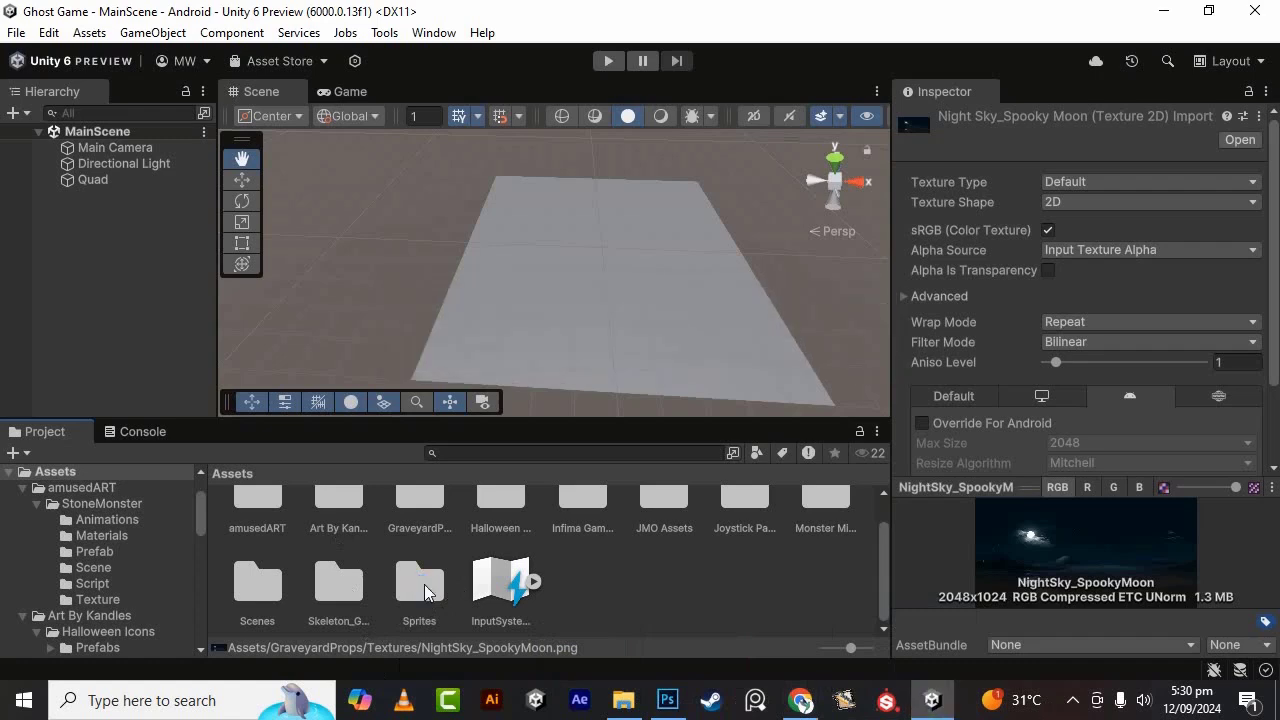
{"action": "double_click", "coordinate": [422, 586]}
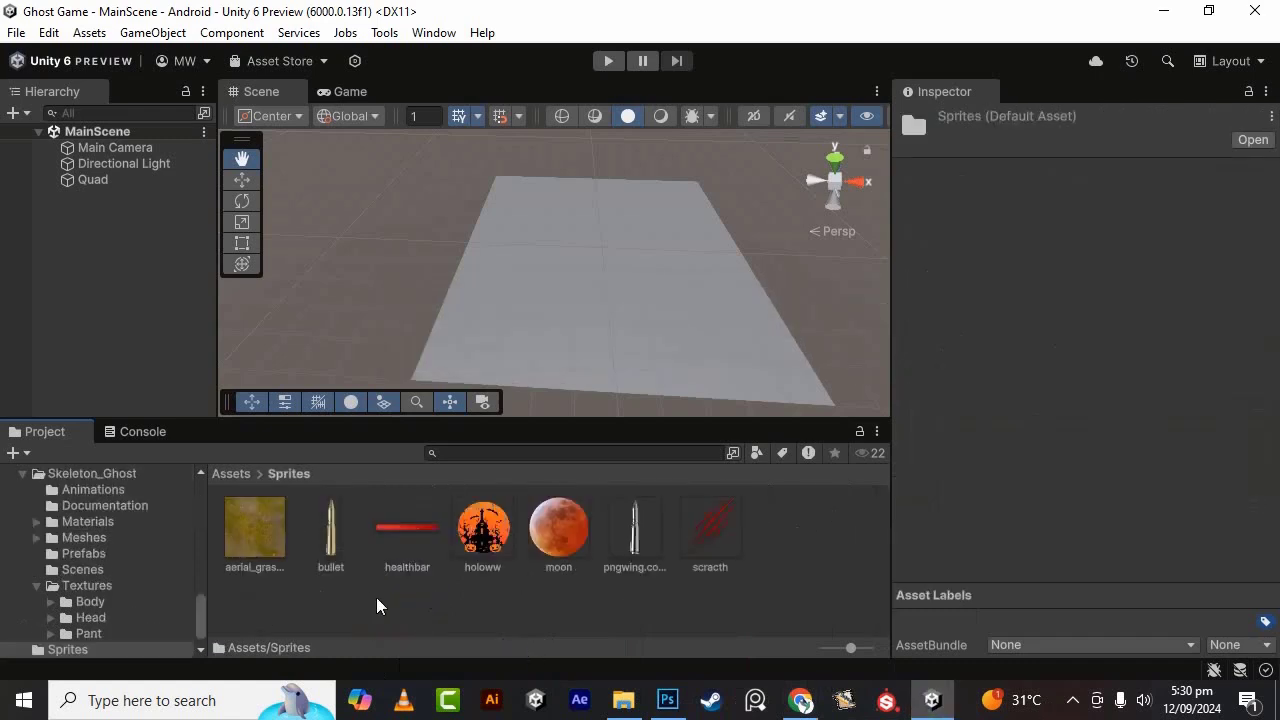
- Apply the grass-rock texture to the ground Quad
{"action": "right_click", "coordinate": [376, 597]}
{"action": "left_click", "coordinate": [321, 586]}
{"action": "left_click", "coordinate": [254, 530]}
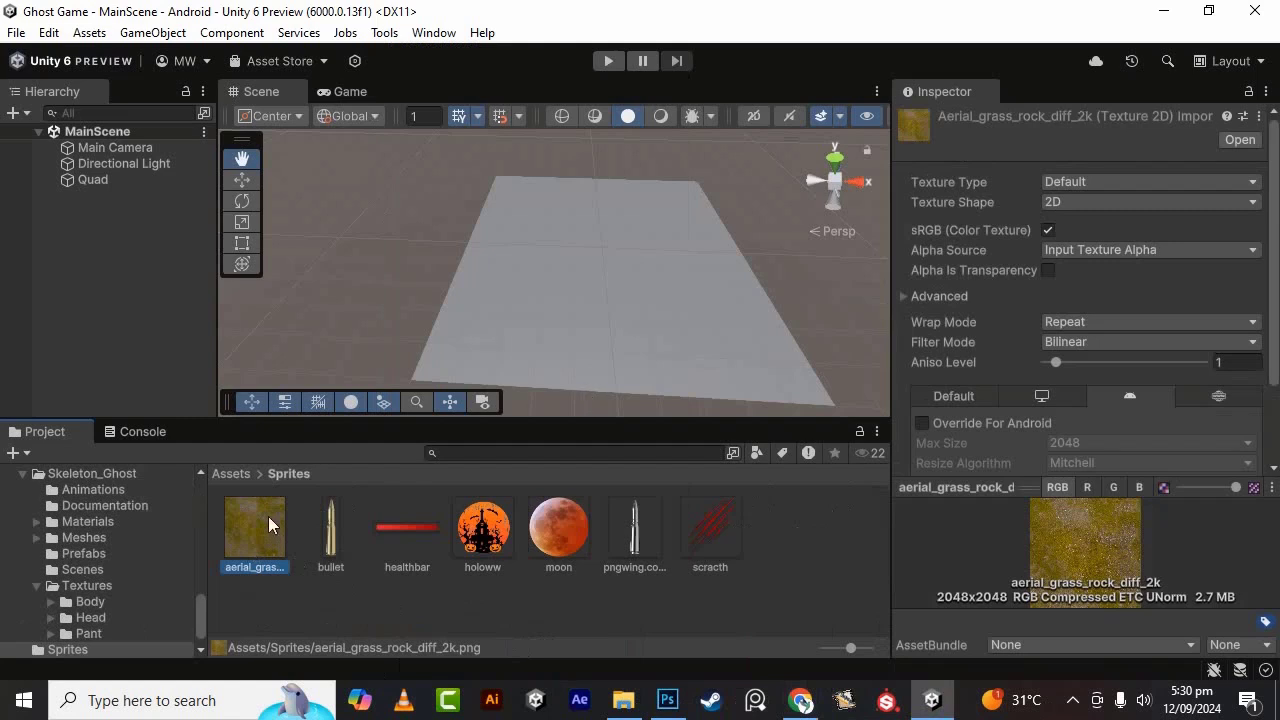
{"action": "left_click_drag", "start_coordinate": [256, 486], "coordinate": [694, 308]}
- Zoom in on the textured Quad and orbit around it
{"action": "scroll", "coordinate": [589, 357], "scroll_direction": "up", "scroll_amount": 1}
{"action": "scroll", "coordinate": [595, 365], "scroll_direction": "up", "scroll_amount": 1}
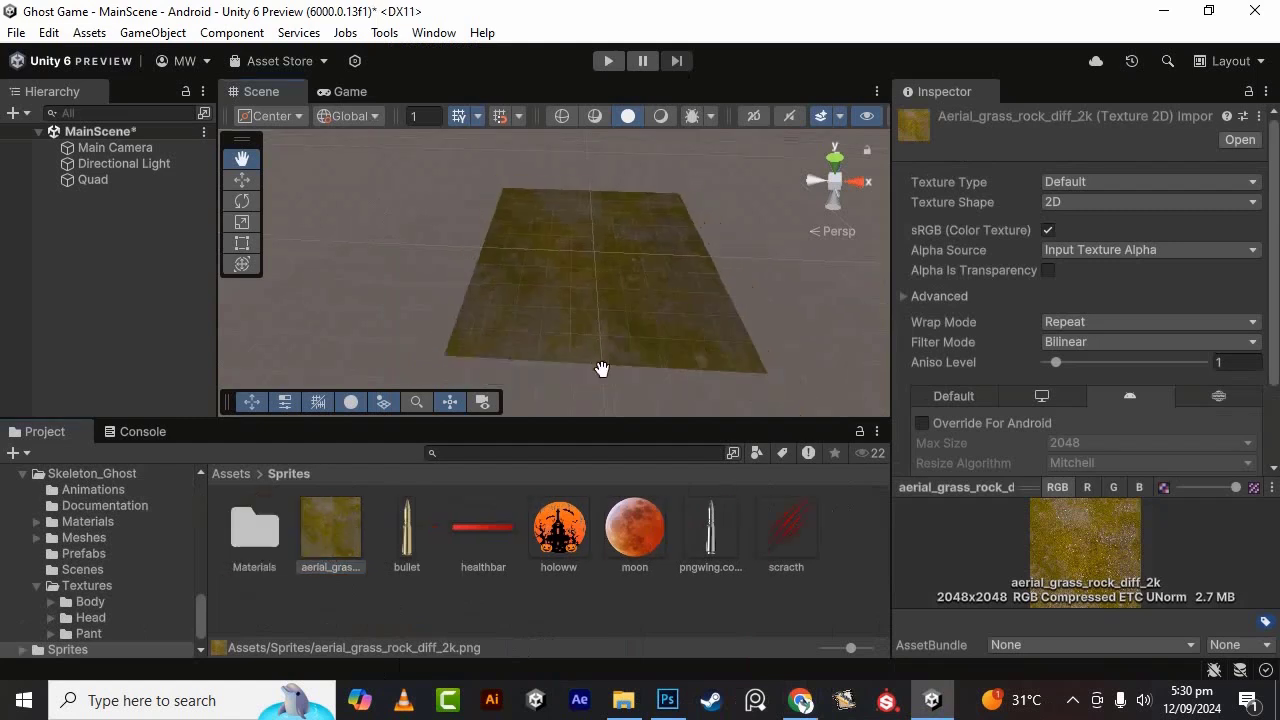
{"action": "scroll", "coordinate": [600, 371], "scroll_direction": "up", "scroll_amount": 1}
{"action": "scroll", "coordinate": [592, 365], "scroll_direction": "up", "scroll_amount": 2}
{"action": "mouse_move", "coordinate": [592, 365]}
{"action": "right_mouse_down"}
{"action": "mouse_move", "coordinate": [408, 363]}
{"action": "mouse_move", "coordinate": [757, 340]}
{"action": "mouse_move", "coordinate": [751, 331]}
{"action": "right_mouse_up"}
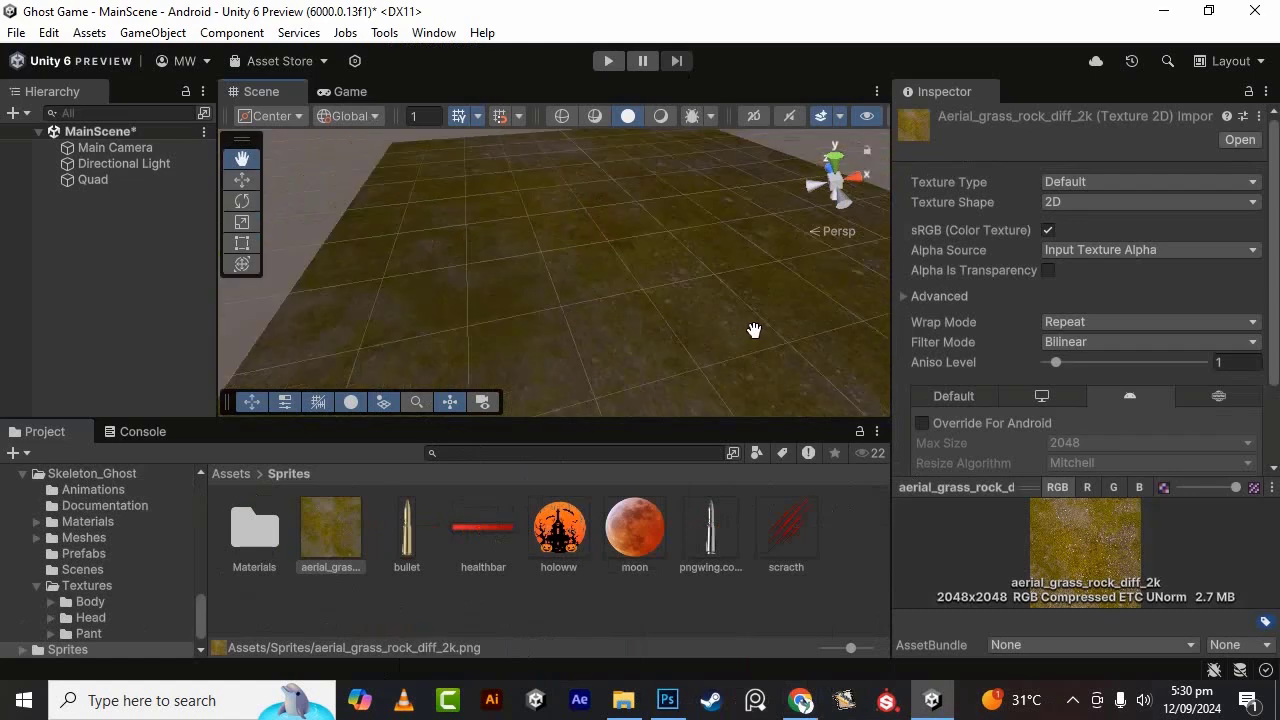
- Apply the aerial_grass_rock material from Sprites/Materials to the ground Quad
{"action": "double_click", "coordinate": [260, 552]}
{"action": "left_click", "coordinate": [260, 556]}
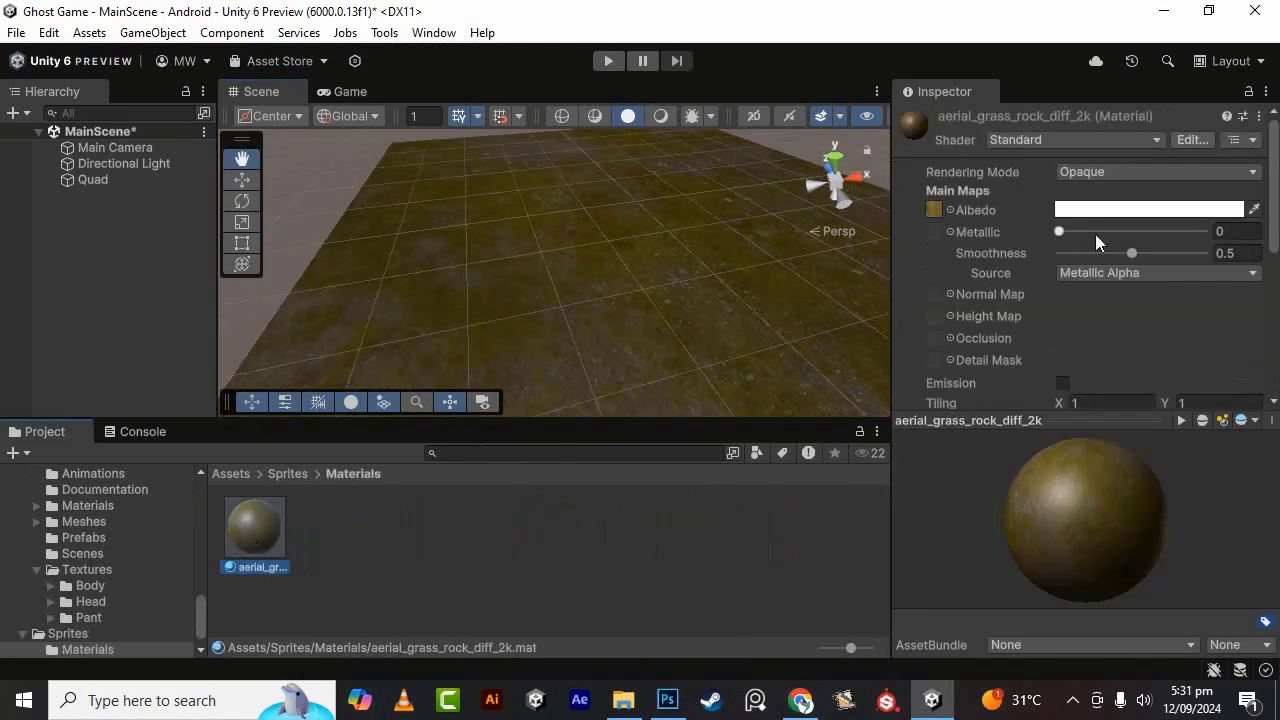
{"action": "left_click_drag", "start_coordinate": [236, 544], "coordinate": [690, 346]}
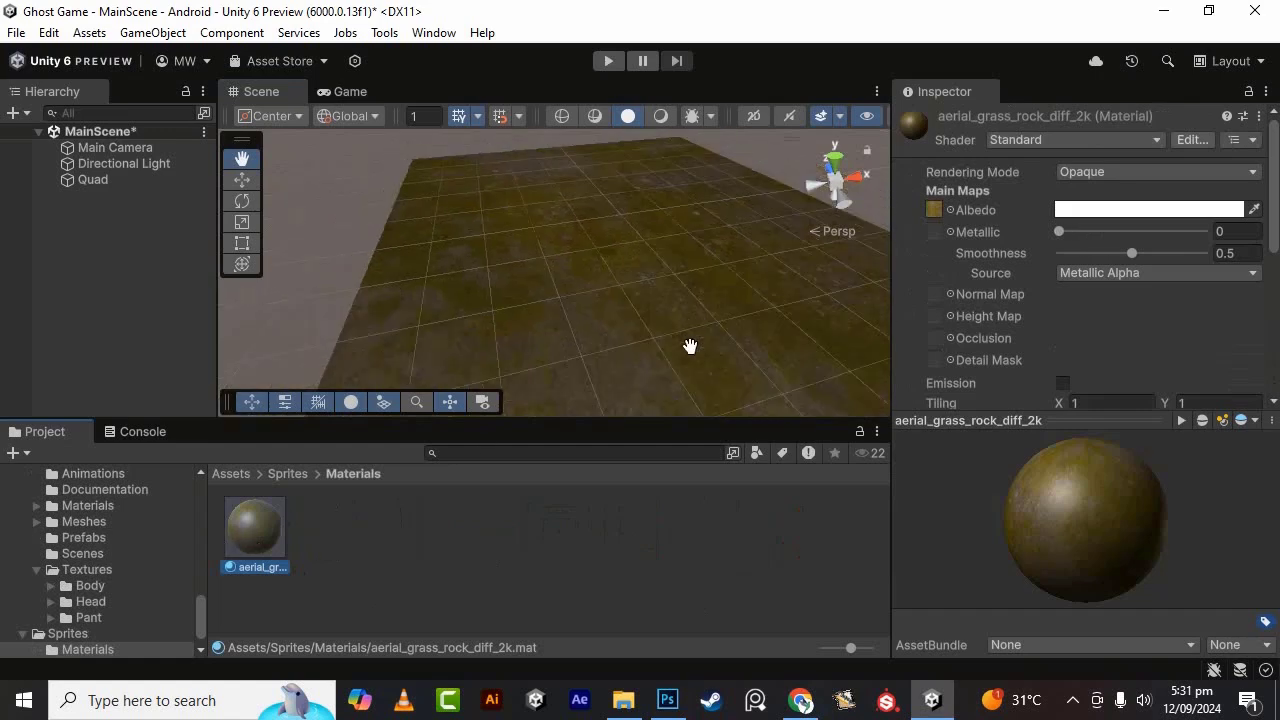
- Set the material's shader to Mobile > Unlit (Supports Lightmap) and view the brighter ground
{"action": "left_click", "coordinate": [1021, 140]}
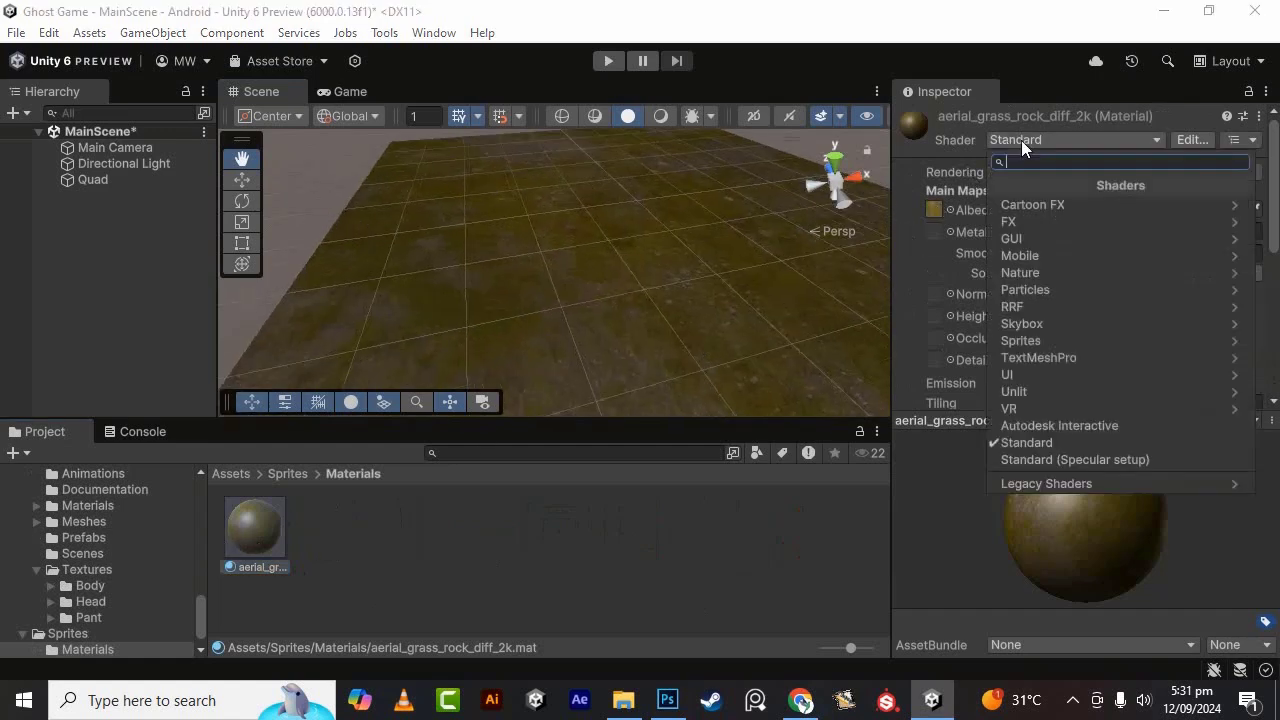
{"action": "left_click", "coordinate": [1047, 253]}
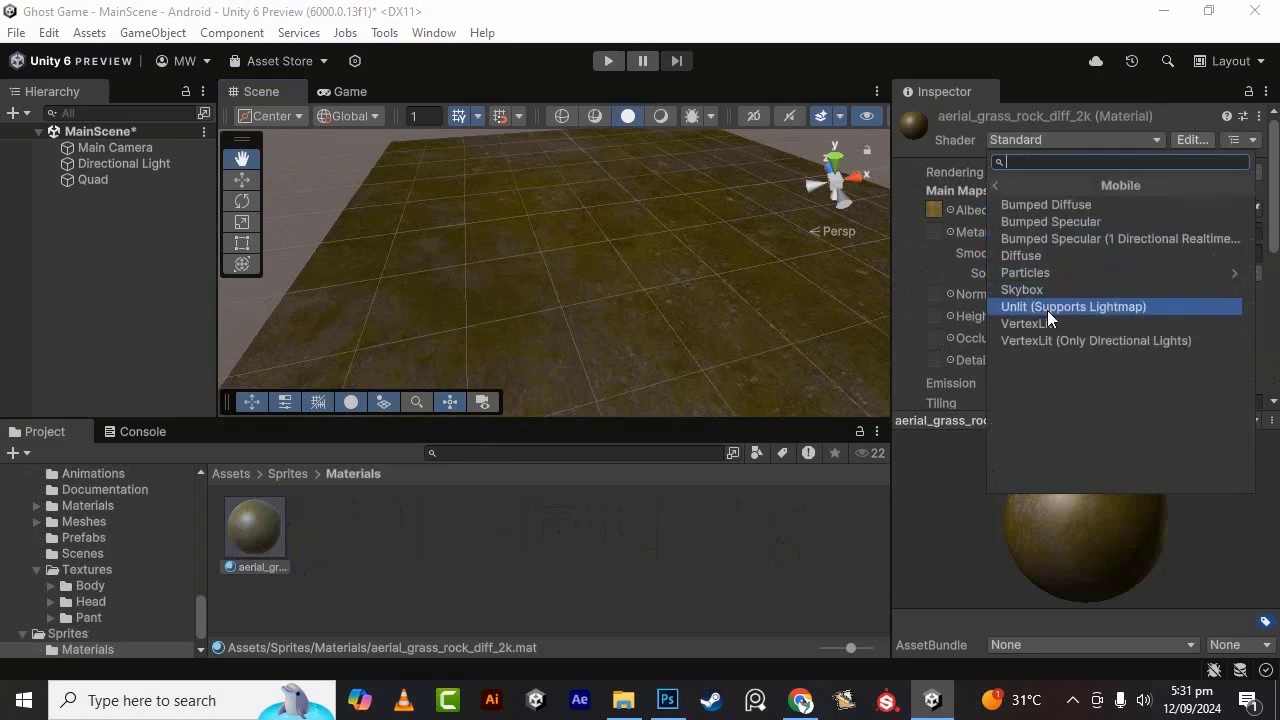
{"action": "left_click", "coordinate": [1047, 308]}
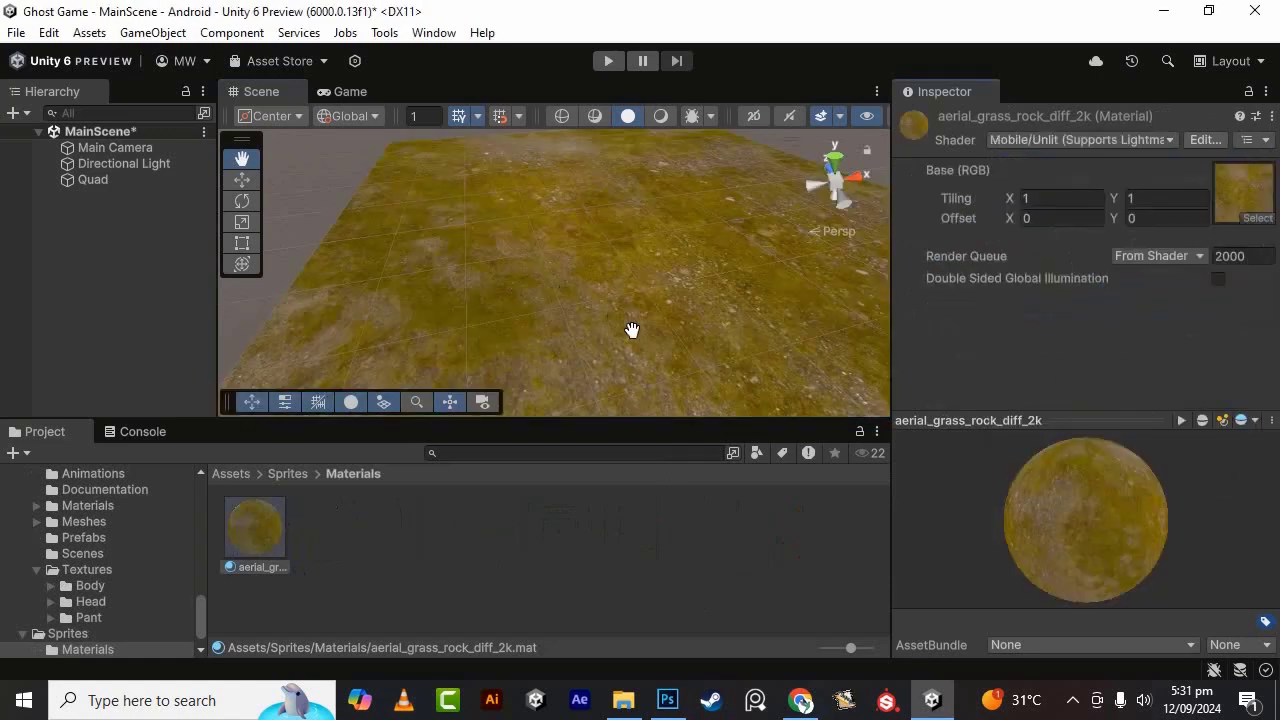
{"action": "scroll", "coordinate": [634, 335], "scroll_direction": "down", "scroll_amount": 2}
{"action": "scroll", "coordinate": [637, 350], "scroll_direction": "down", "scroll_amount": 3}
{"action": "mouse_move", "coordinate": [638, 353]}
{"action": "left_mouse_down", "text": "alt"}
{"action": "mouse_move", "coordinate": [460, 376]}
{"action": "mouse_move", "coordinate": [700, 305]}
{"action": "mouse_move", "coordinate": [682, 359]}
{"action": "left_mouse_up", "text": "alt"}
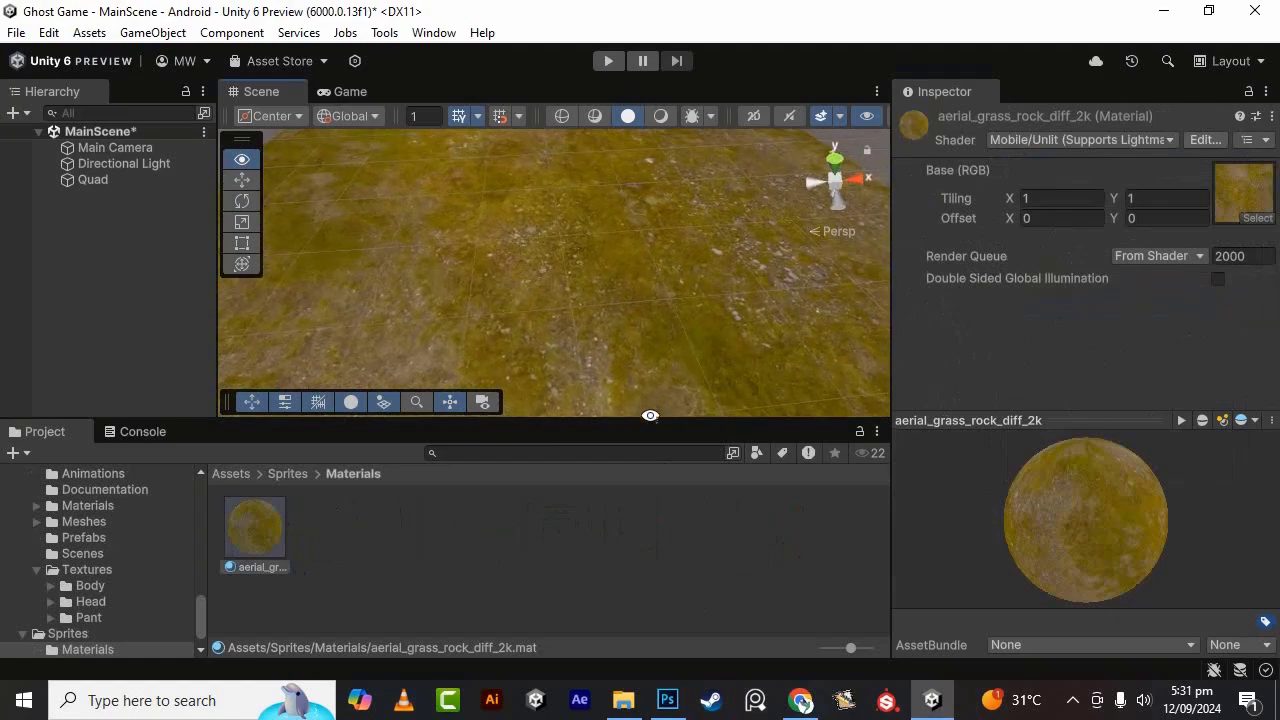
- Try grass-rock material tiling of 20×20, then 10×10
{"action": "left_click", "coordinate": [1051, 205]}
{"action": "type", "text": "20"}
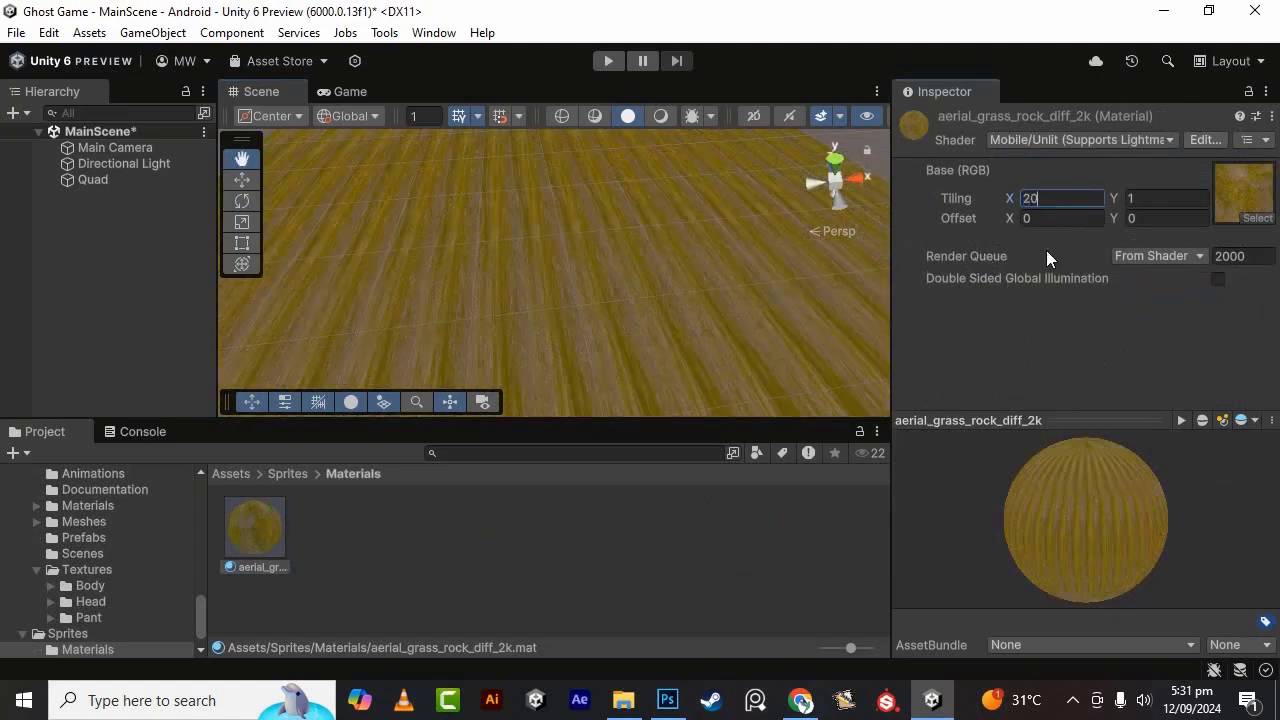
{"action": "key", "text": "Tab"}
{"action": "type", "text": "20"}
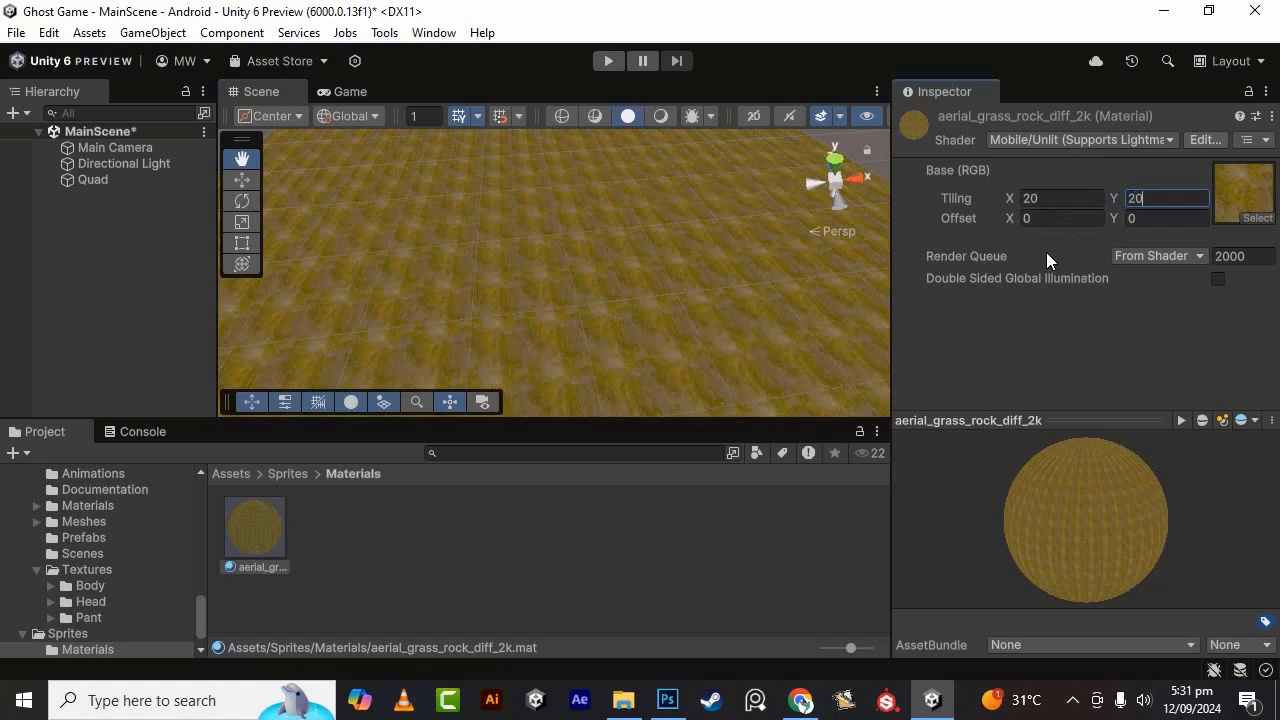
{"action": "key", "text": "shift+Tab"}
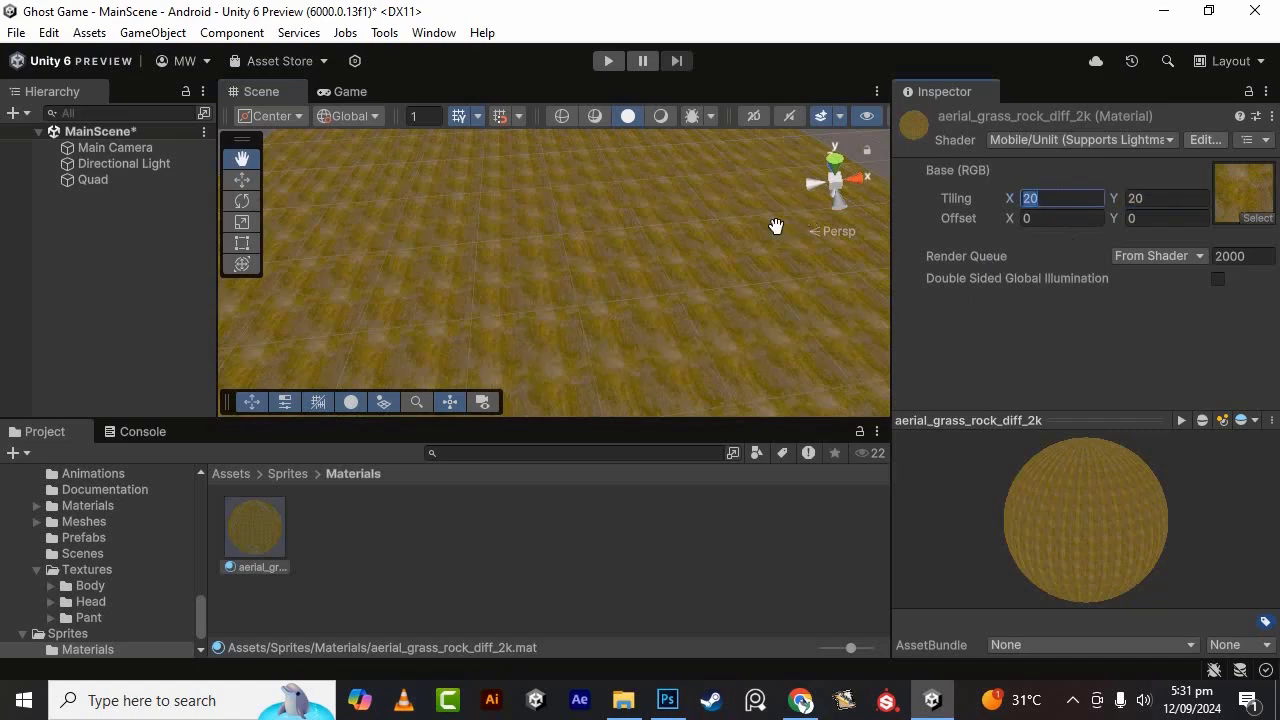
{"action": "type", "text": "10"}
{"action": "key", "text": "Tab"}
{"action": "type", "text": "10"}
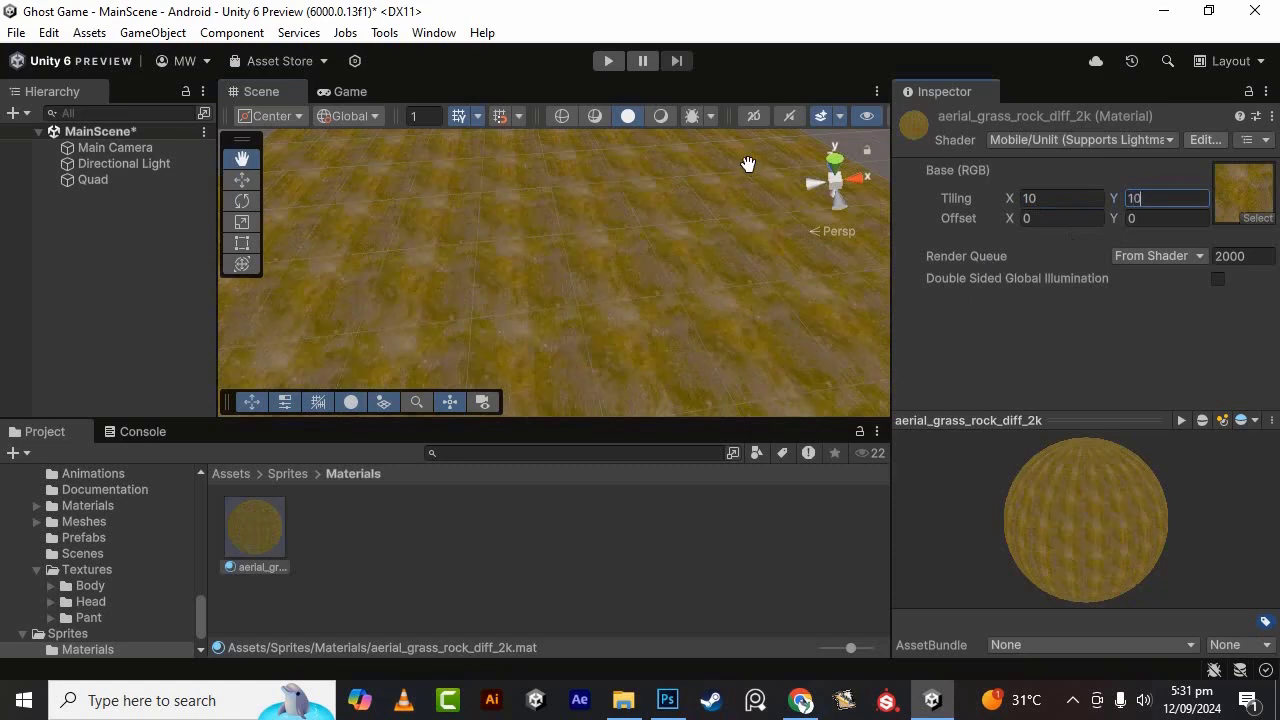
{"action": "type", "text": "==="}
{"action": "key", "text": "Return"}
- Set tiling X and Y to 3 and check the repeated texture in the Scene view
{"action": "type", "text": "3"}
{"action": "double_click", "coordinate": [1028, 198]}
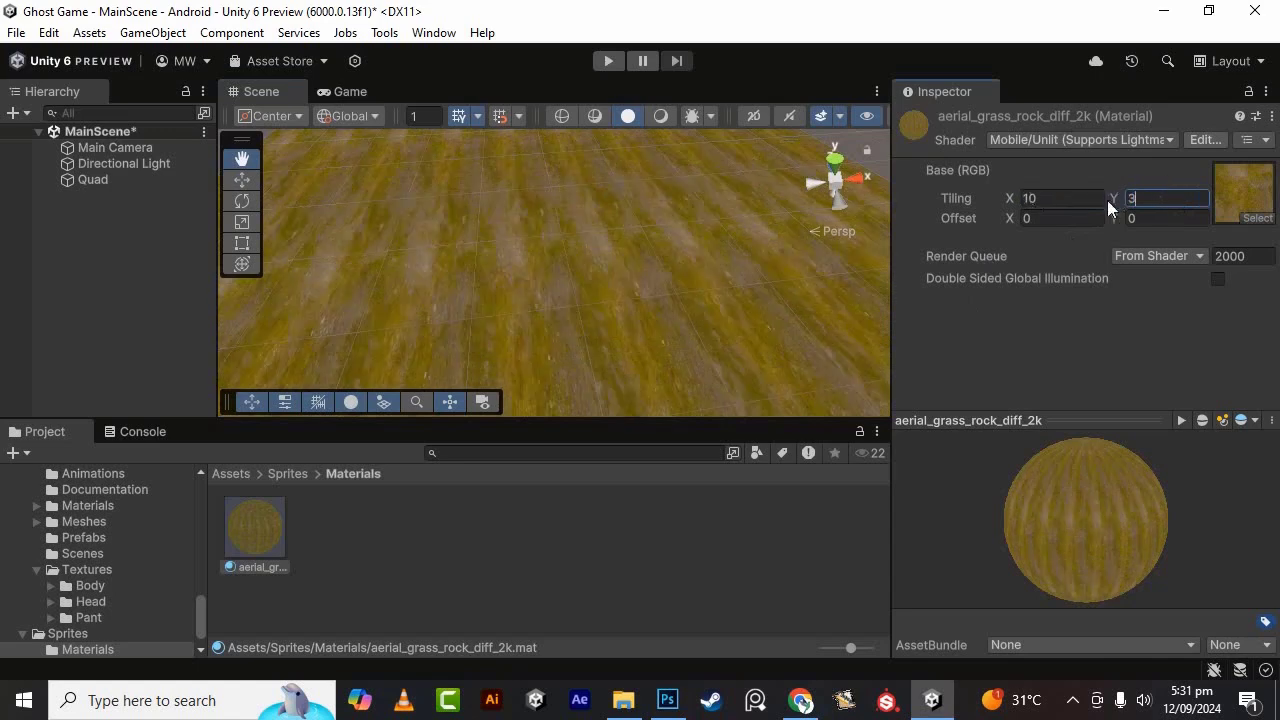
{"action": "type", "text": "3"}
{"action": "scroll", "coordinate": [612, 362], "scroll_direction": "down", "scroll_amount": 2}
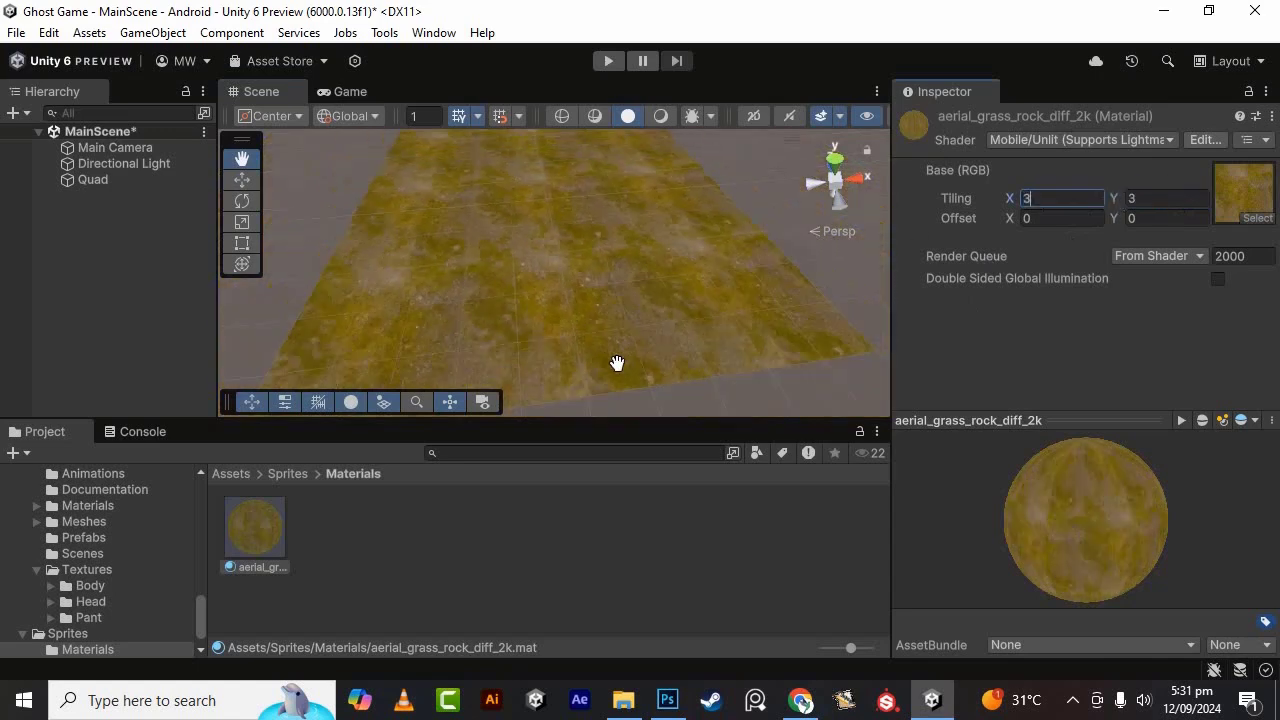
{"action": "scroll", "coordinate": [609, 360], "scroll_direction": "up", "scroll_amount": 1}
{"action": "scroll", "coordinate": [609, 360], "scroll_direction": "up", "scroll_amount": 1}
{"action": "scroll", "coordinate": [609, 360], "scroll_direction": "up", "scroll_amount": 1}
{"action": "scroll", "coordinate": [609, 360], "scroll_direction": "up", "scroll_amount": 1}
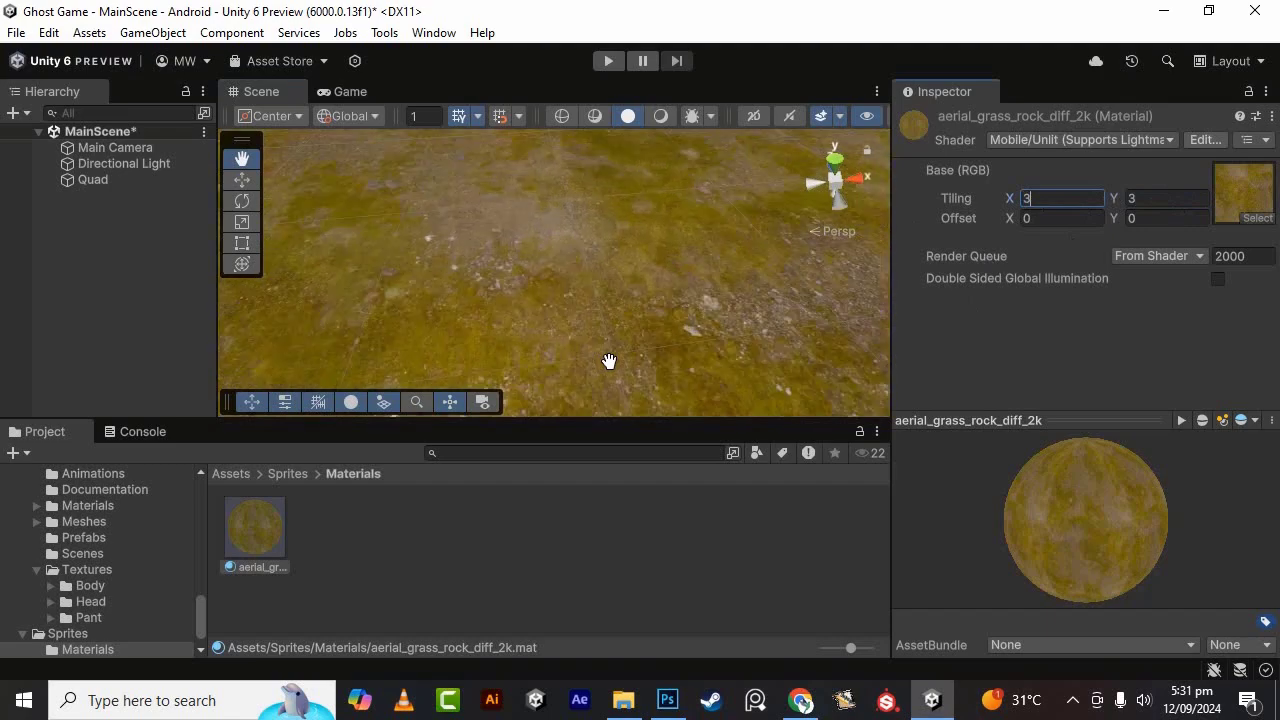
{"action": "mouse_move", "coordinate": [609, 360]}
{"action": "left_mouse_down"}
{"action": "mouse_move", "coordinate": [451, 240]}
{"action": "mouse_move", "coordinate": [557, 286]}
{"action": "mouse_move", "coordinate": [605, 243]}
{"action": "mouse_move", "coordinate": [720, 326]}
{"action": "mouse_move", "coordinate": [703, 294]}
{"action": "mouse_move", "coordinate": [647, 305]}
{"action": "mouse_move", "coordinate": [706, 366]}
{"action": "mouse_move", "coordinate": [706, 320]}
{"action": "mouse_move", "coordinate": [666, 343]}
{"action": "mouse_move", "coordinate": [783, 357]}
{"action": "left_mouse_up"}
{"action": "scroll", "coordinate": [608, 260], "scroll_direction": "down", "scroll_amount": 2}
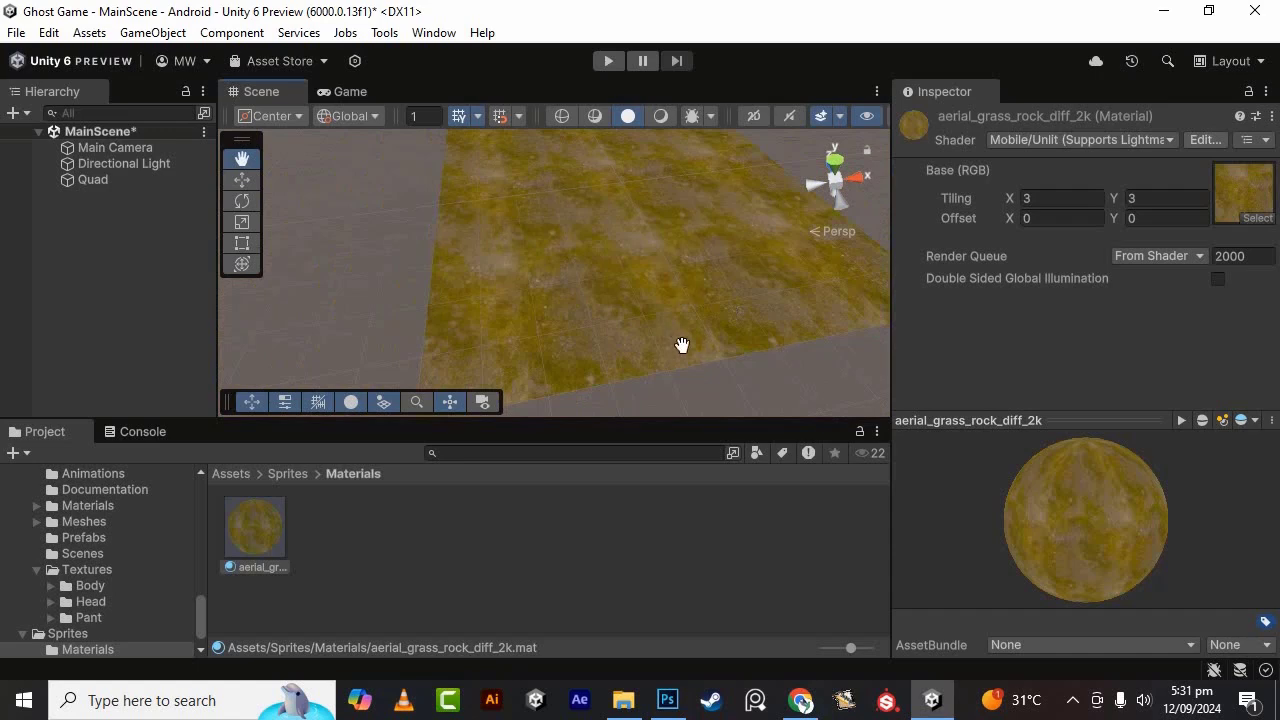
{"action": "scroll", "coordinate": [713, 351], "scroll_direction": "up", "scroll_amount": 2}
{"action": "scroll", "coordinate": [710, 330], "scroll_direction": "up", "scroll_amount": 2}
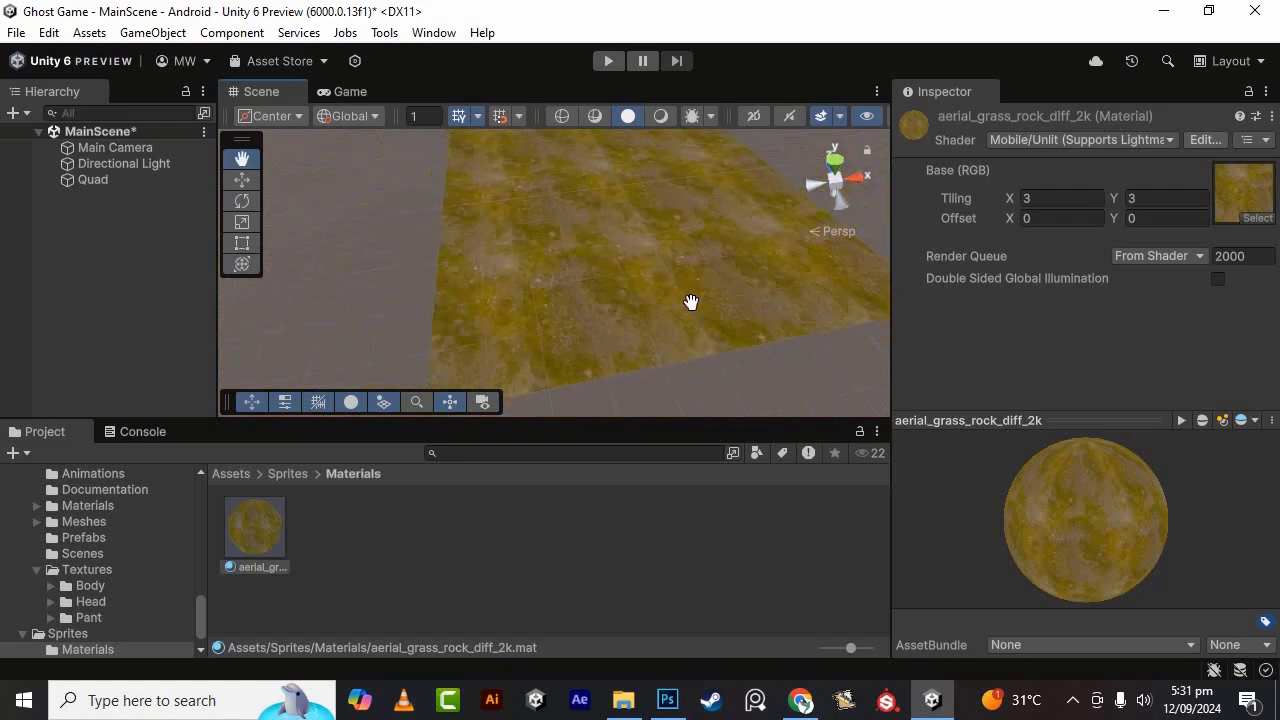
{"action": "scroll", "coordinate": [690, 302], "scroll_direction": "down", "scroll_amount": 2}
- Select Main Camera and inspect its transform and camera settings
{"action": "left_click", "coordinate": [84, 300]}
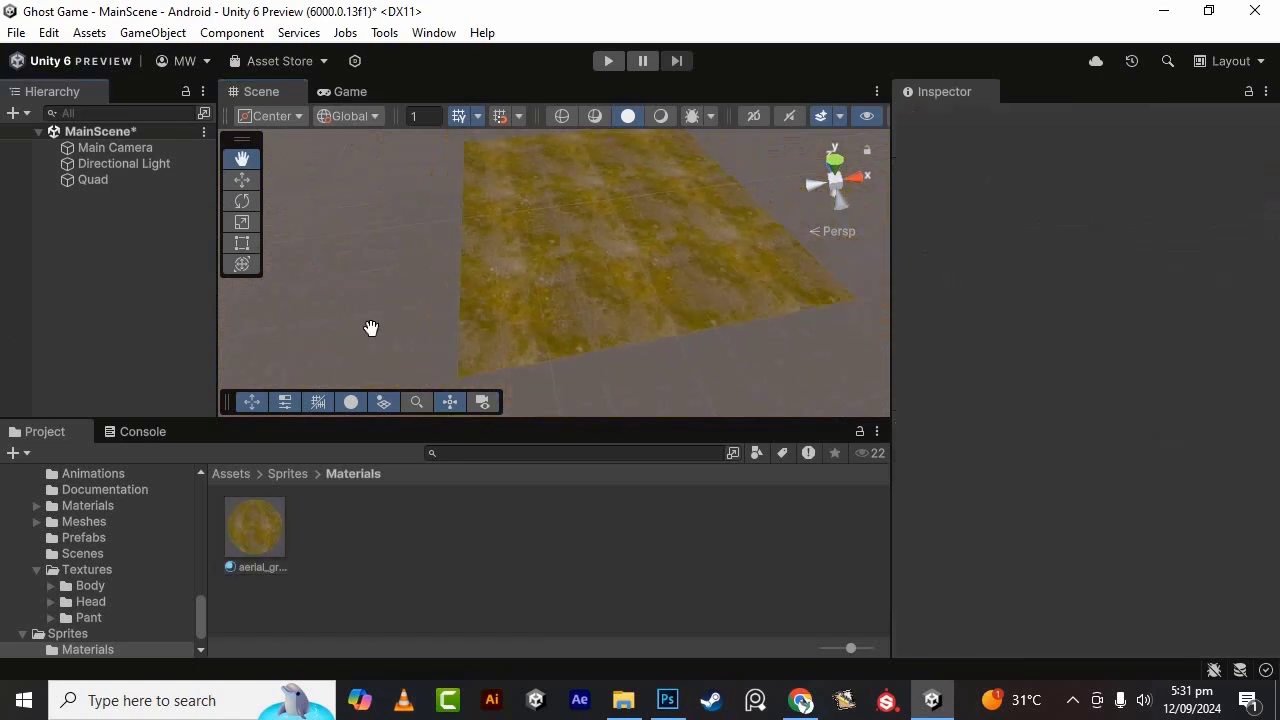
{"action": "mouse_move", "coordinate": [608, 309]}
{"action": "left_mouse_down", "text": "alt"}
{"action": "mouse_move", "coordinate": [751, 363]}
{"action": "mouse_move", "coordinate": [667, 333]}
{"action": "mouse_move", "coordinate": [780, 280]}
{"action": "mouse_move", "coordinate": [691, 326]}
{"action": "left_mouse_up", "text": "alt"}
{"action": "left_click", "coordinate": [96, 148]}
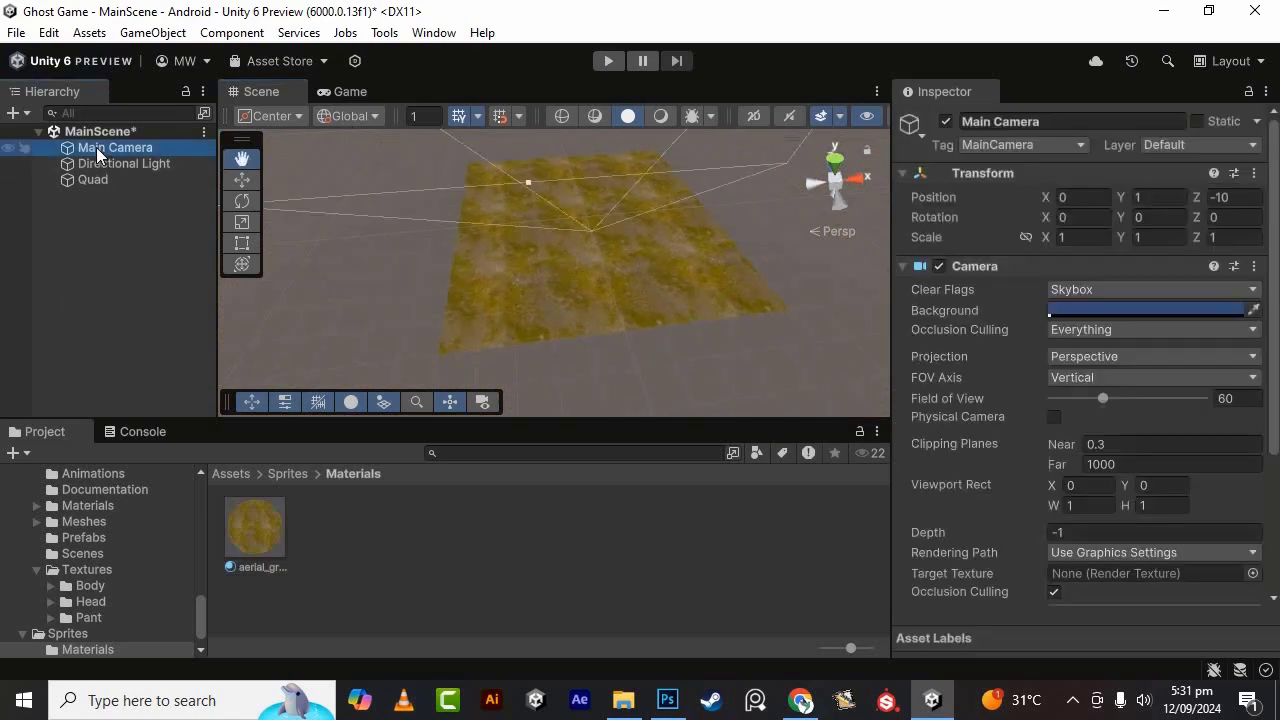
{"action": "scroll", "coordinate": [500, 314], "scroll_direction": "down", "scroll_amount": 2}
{"action": "scroll", "coordinate": [516, 293], "scroll_direction": "down", "scroll_amount": 1}
{"action": "mouse_move", "coordinate": [516, 293]}
{"action": "left_mouse_down", "text": "alt"}
{"action": "mouse_move", "coordinate": [914, 263]}
{"action": "mouse_move", "coordinate": [303, 240]}
{"action": "left_mouse_up", "text": "alt"}
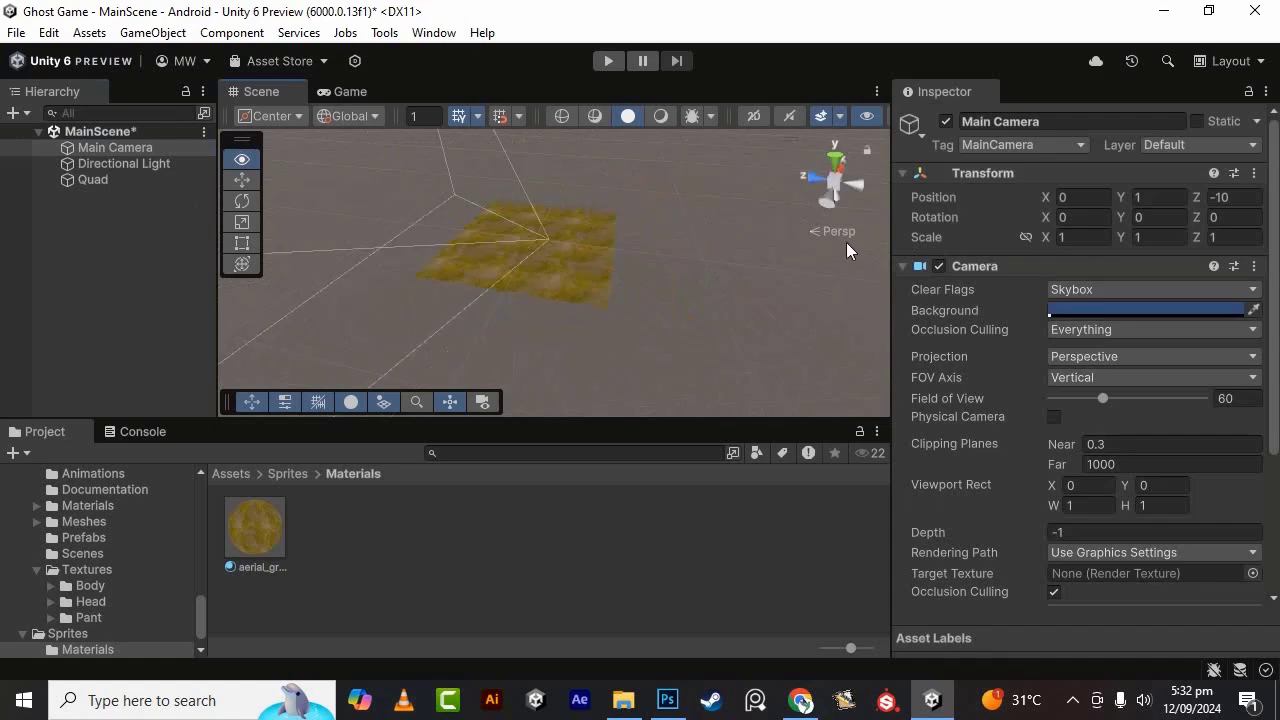
- Check the Directional Light's settings in the Inspector
{"action": "left_click", "coordinate": [101, 163]}
{"action": "scroll", "coordinate": [454, 264], "scroll_direction": "up", "scroll_amount": 2}
{"action": "scroll", "coordinate": [454, 264], "scroll_direction": "up", "scroll_amount": 2}
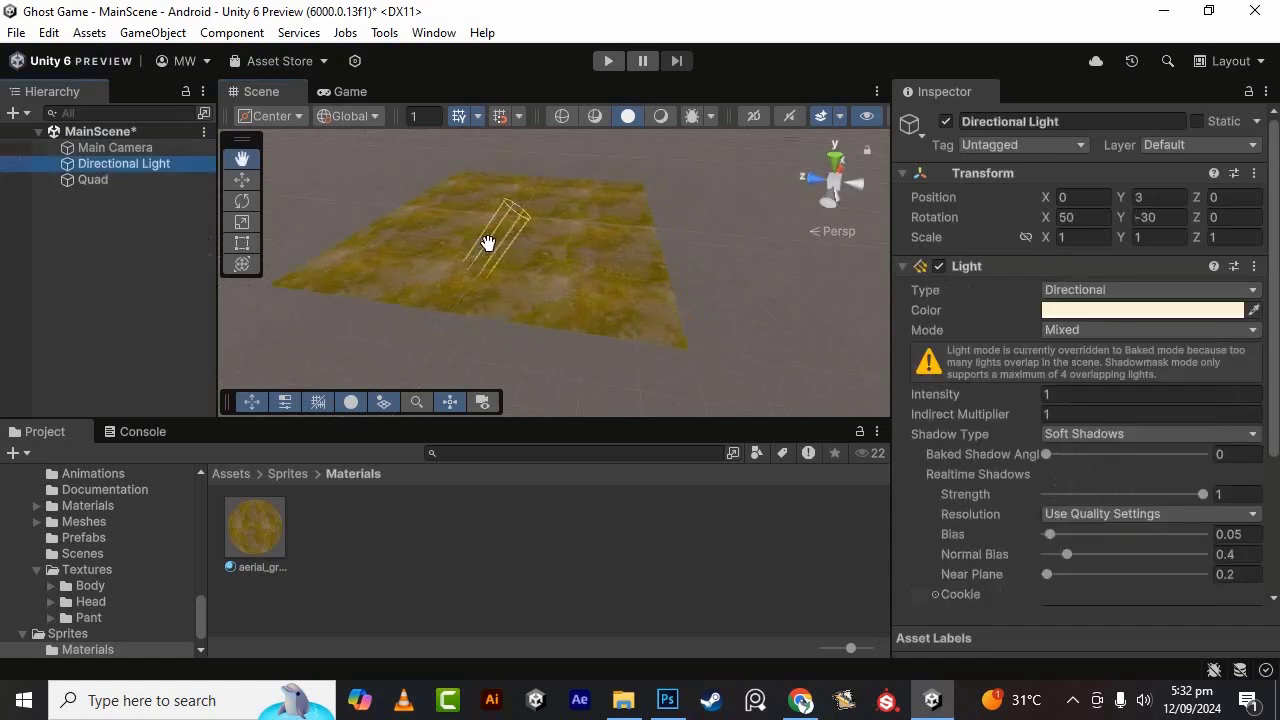
{"action": "scroll", "coordinate": [623, 306], "scroll_direction": "up", "scroll_amount": 2}
{"action": "mouse_move", "coordinate": [623, 306]}
{"action": "left_mouse_down", "text": "alt"}
{"action": "mouse_move", "coordinate": [283, 171]}
{"action": "mouse_move", "coordinate": [559, 302]}
{"action": "mouse_move", "coordinate": [507, 385]}
{"action": "left_mouse_up", "text": "alt"}
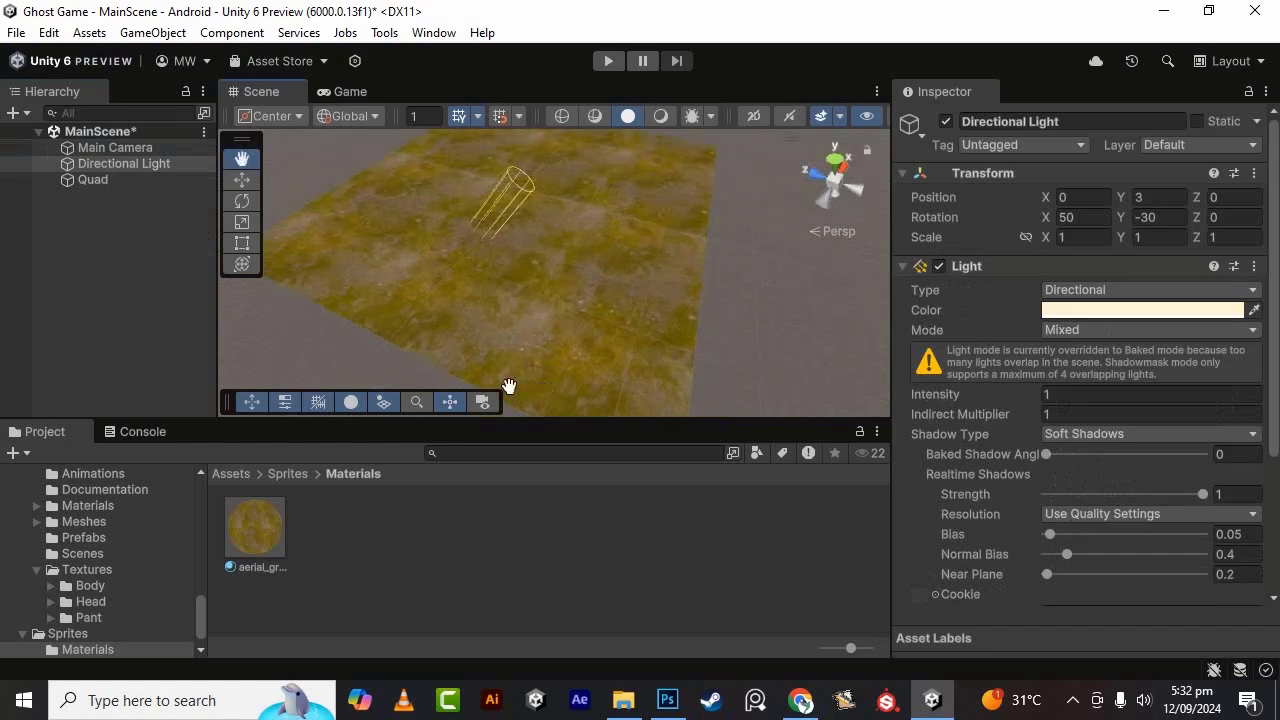
- Move Main Camera back along Z to -27.4 with the Move tool
{"action": "left_click", "coordinate": [113, 150]}
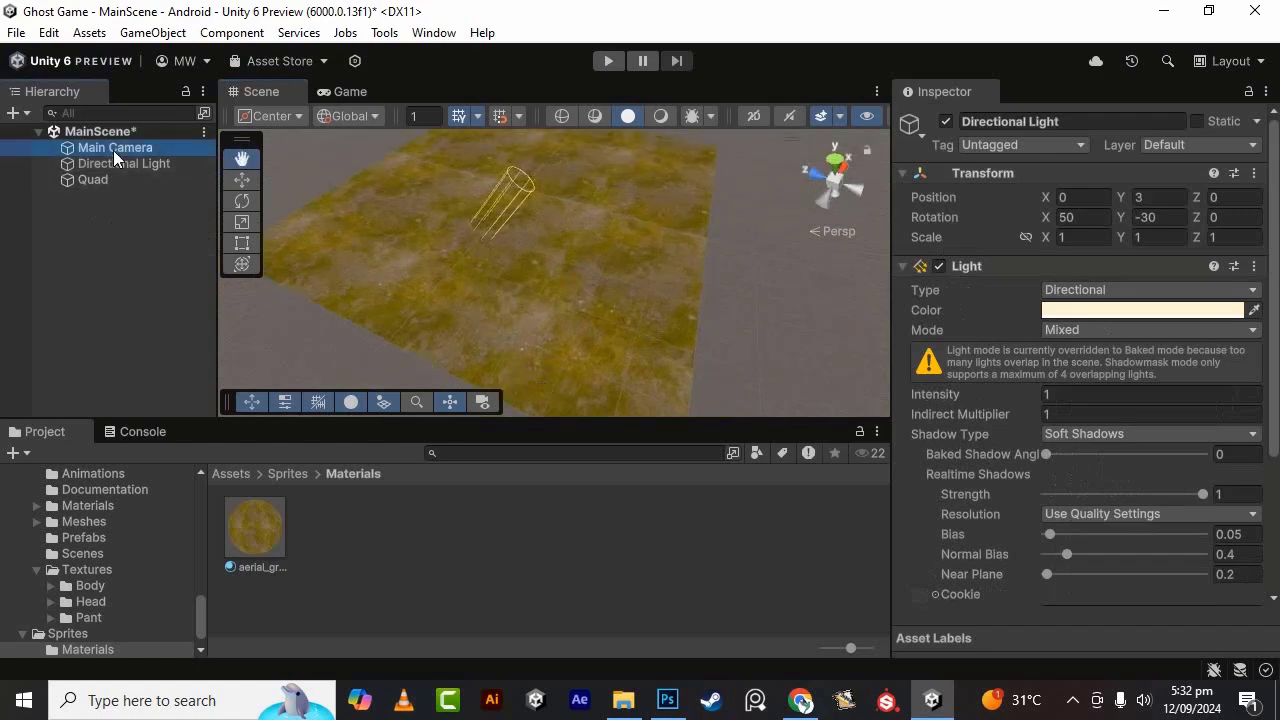
{"action": "left_click", "coordinate": [241, 180]}
{"action": "mouse_move", "coordinate": [550, 255]}
{"action": "left_mouse_down", "text": "alt"}
{"action": "mouse_move", "coordinate": [180, 431]}
{"action": "mouse_move", "coordinate": [471, 267]}
{"action": "left_mouse_up", "text": "alt"}
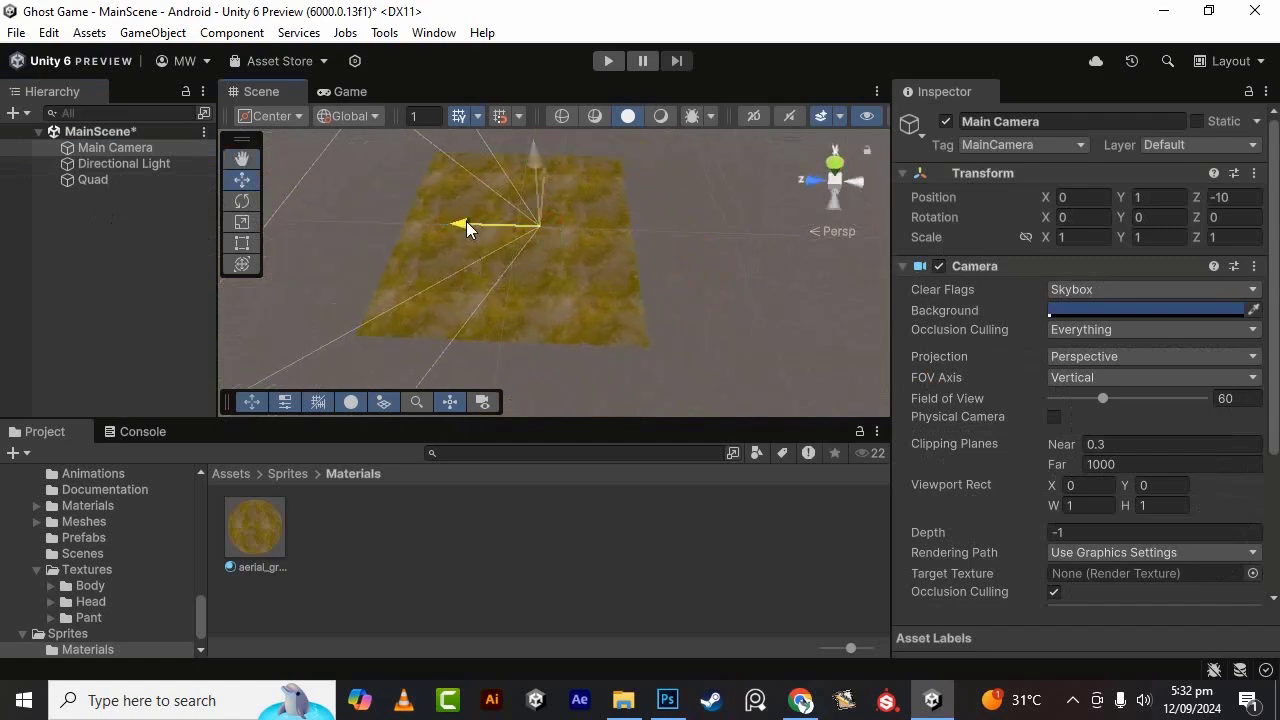
{"action": "left_click_drag", "start_coordinate": [466, 221], "coordinate": [506, 222]}
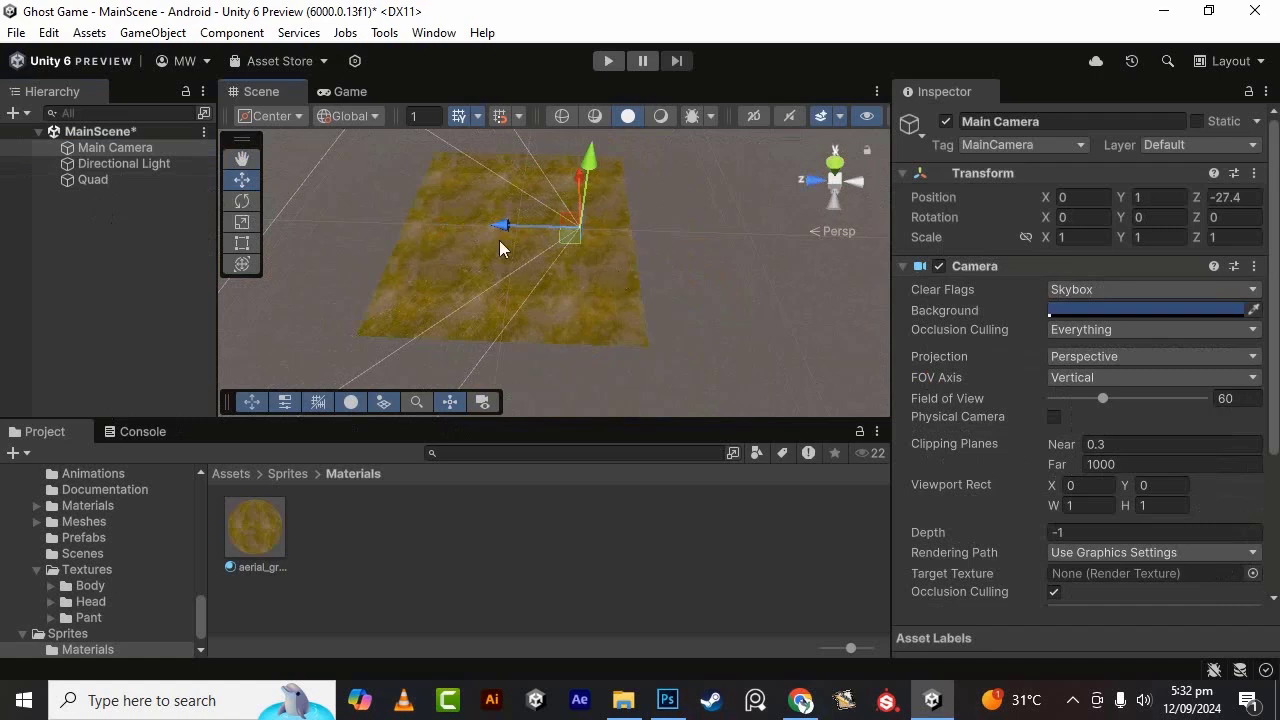
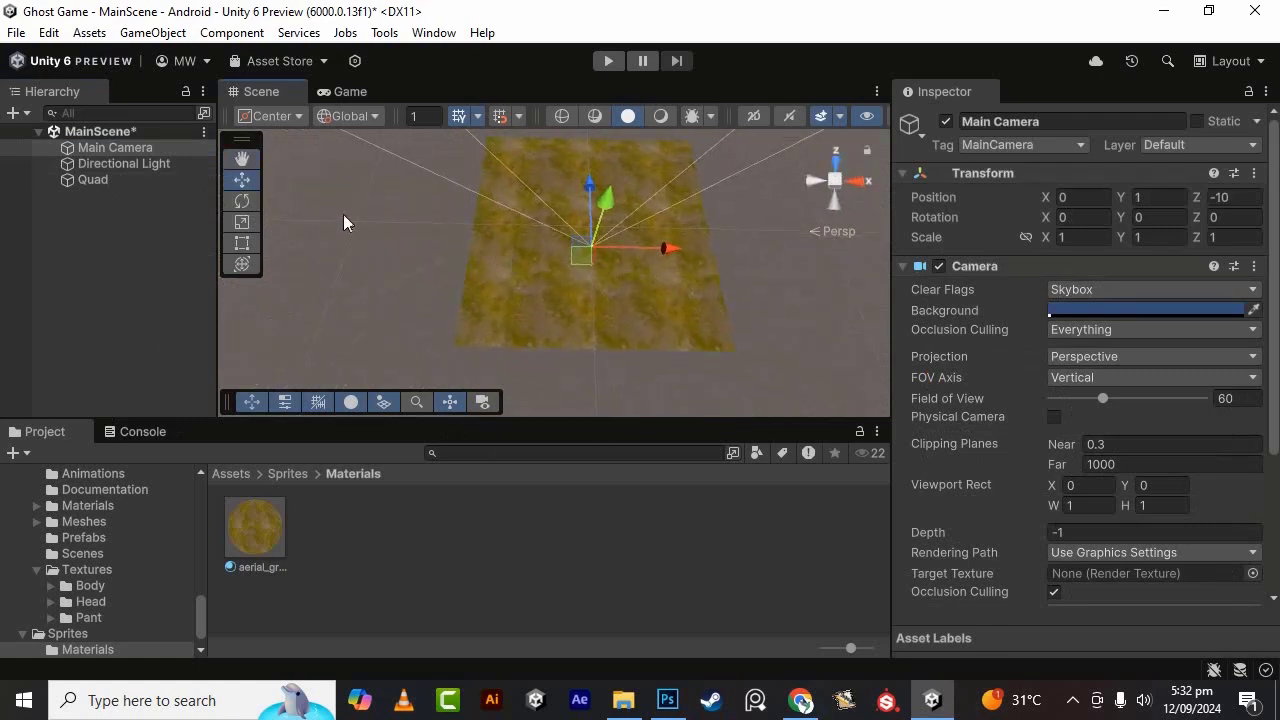
- Switch to the Game view to see the grass ground under the skybox through the camera
{"action": "left_click", "coordinate": [360, 93]}
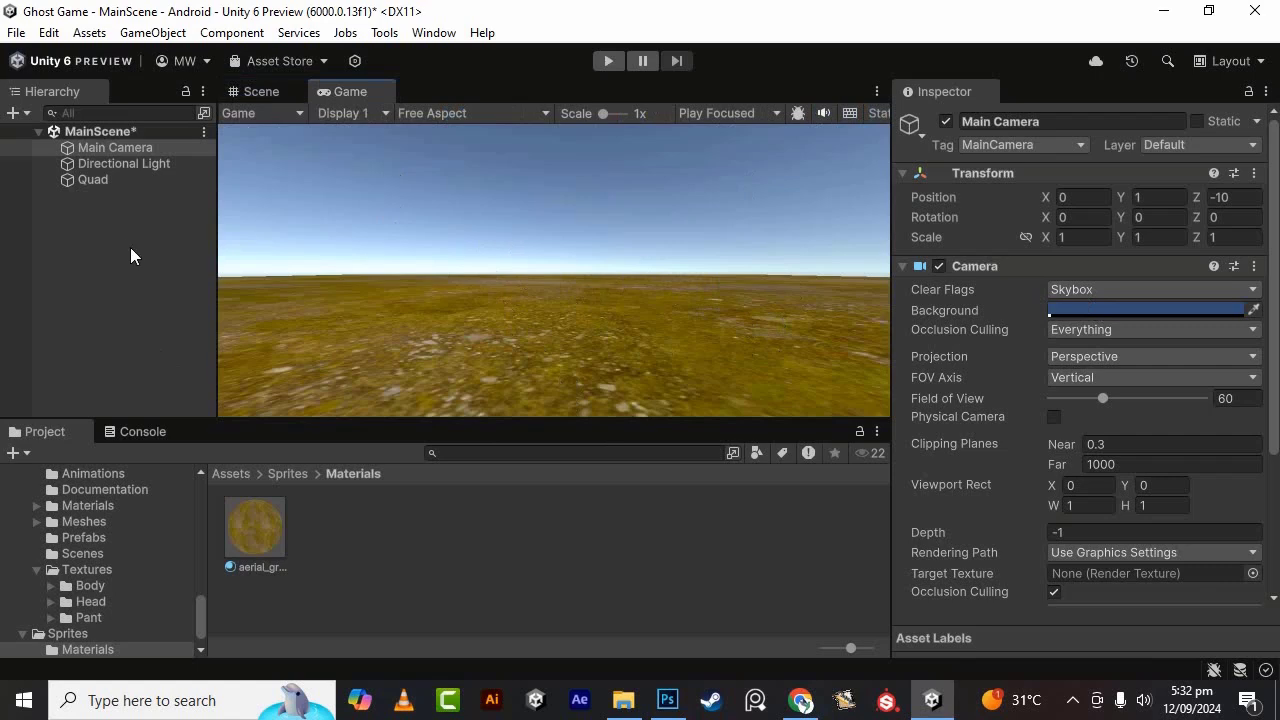
- Set the Main Camera's Clear Flags to Solid Color, keeping the blue background colour
{"action": "left_click", "coordinate": [127, 150]}
{"action": "left_click", "coordinate": [1132, 289]}
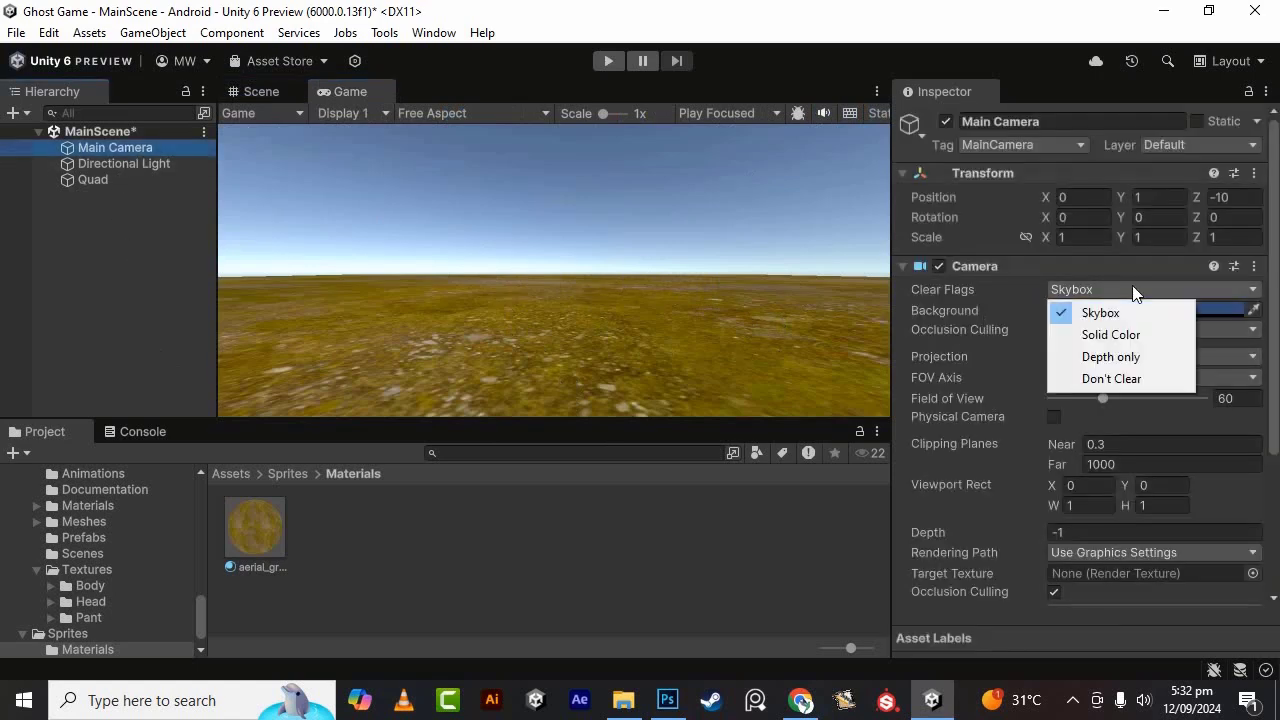
{"action": "left_click", "coordinate": [1126, 337]}
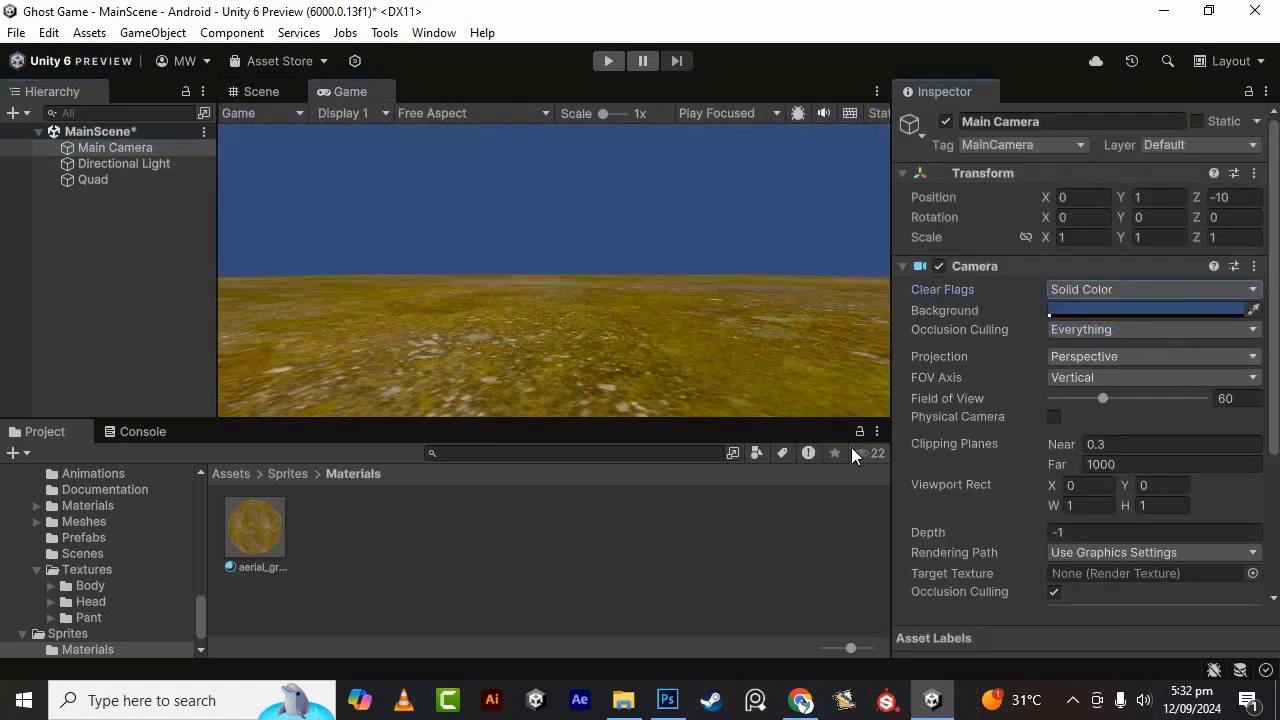
{"action": "left_click", "coordinate": [1120, 288]}
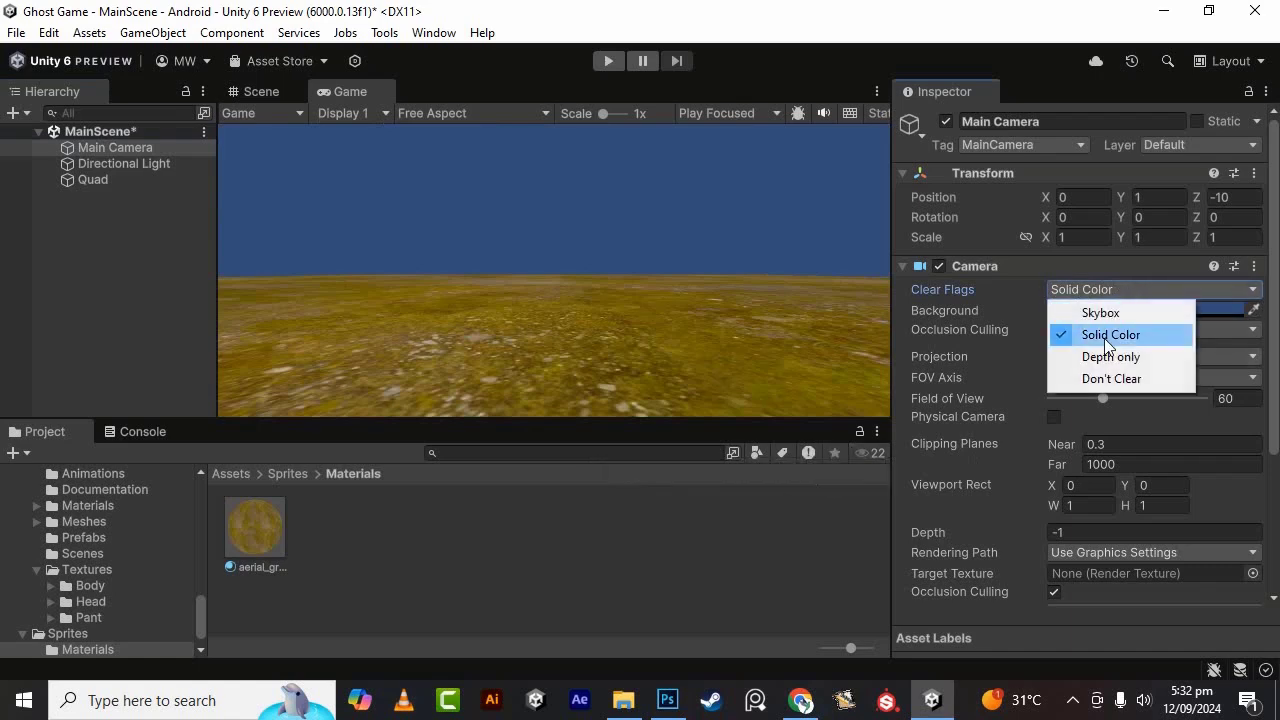
{"action": "left_click", "coordinate": [1222, 311]}
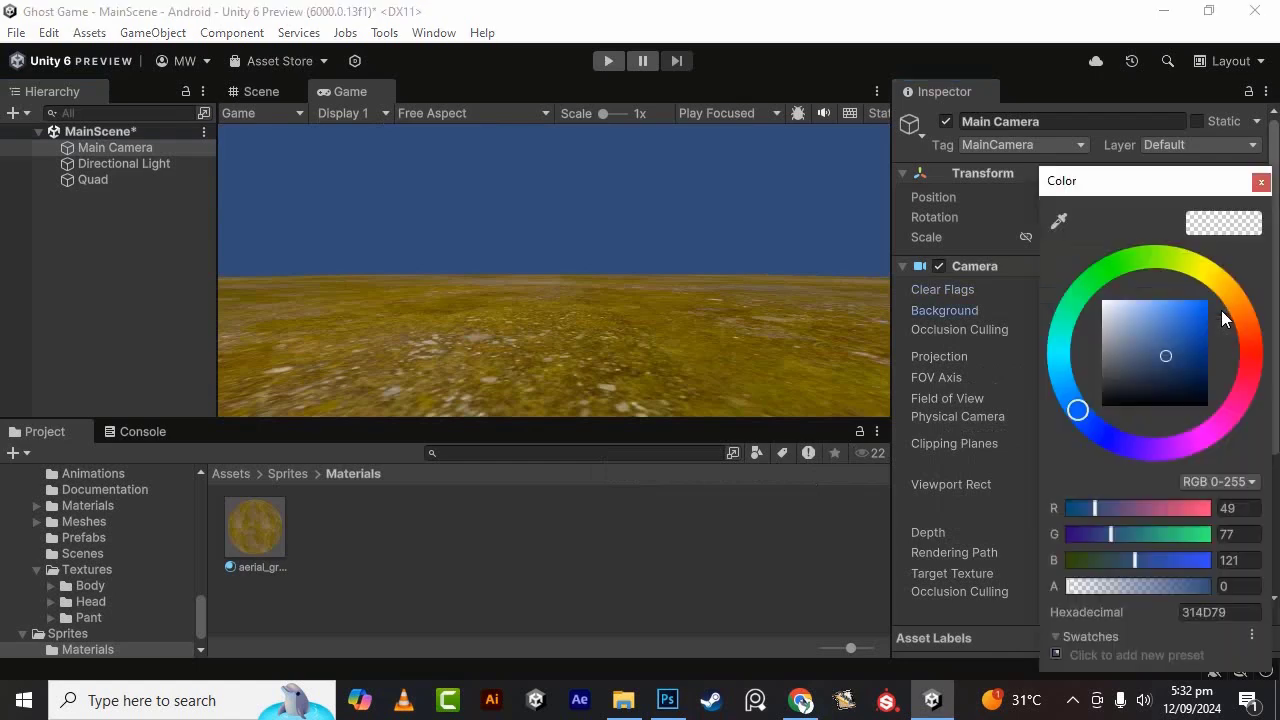
{"action": "left_click", "coordinate": [1005, 8]}
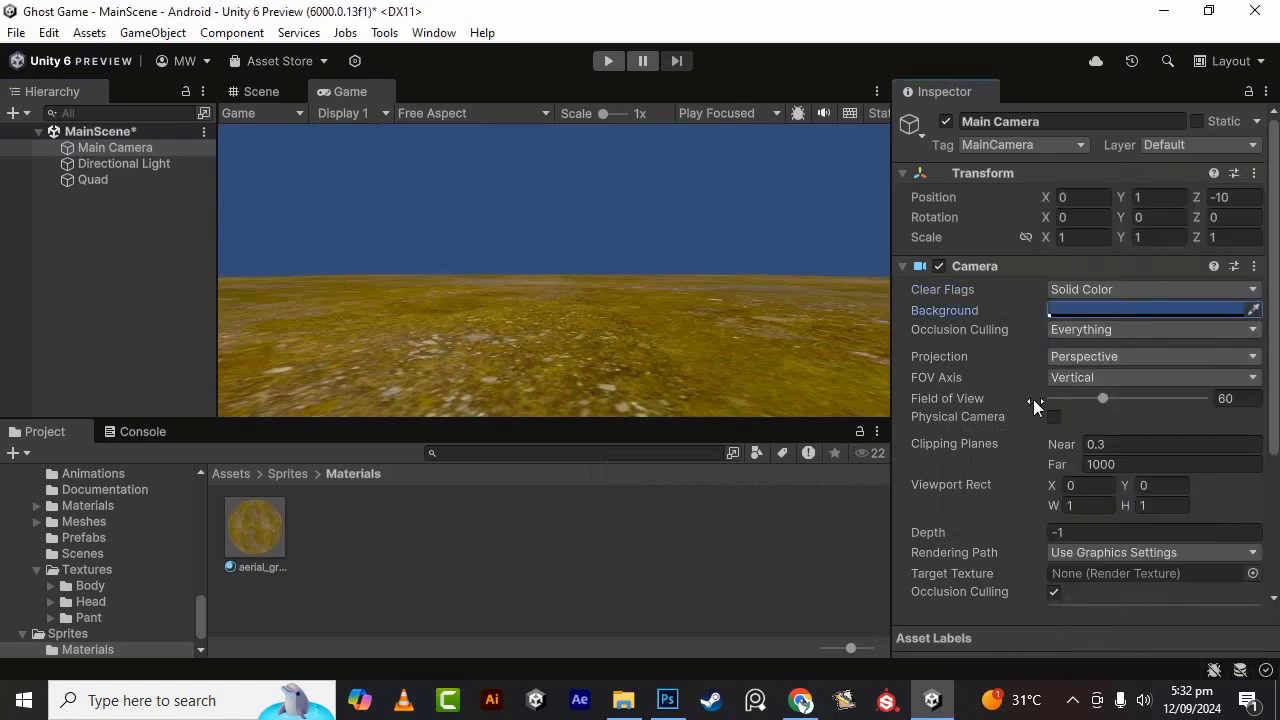
{"action": "left_click", "coordinate": [1051, 333]}
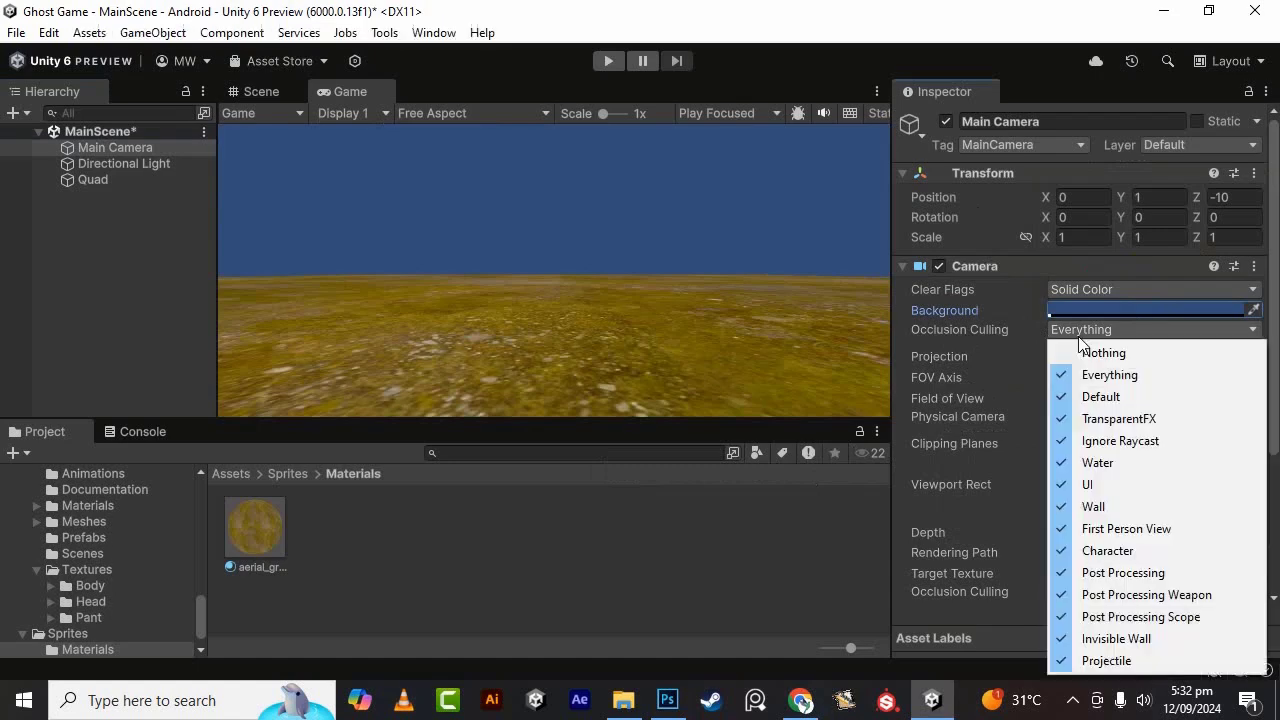
{"action": "left_click", "coordinate": [980, 10]}
{"action": "left_click", "coordinate": [1125, 358]}
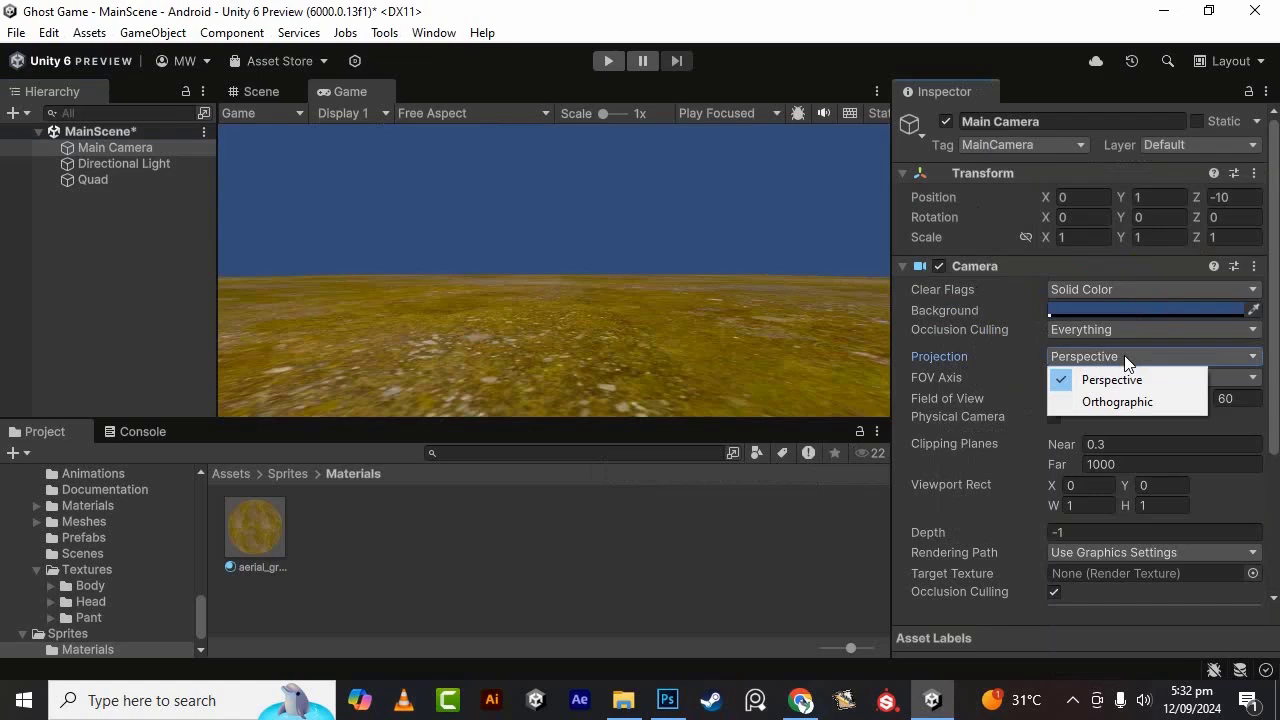
{"action": "left_click", "coordinate": [1127, 404]}
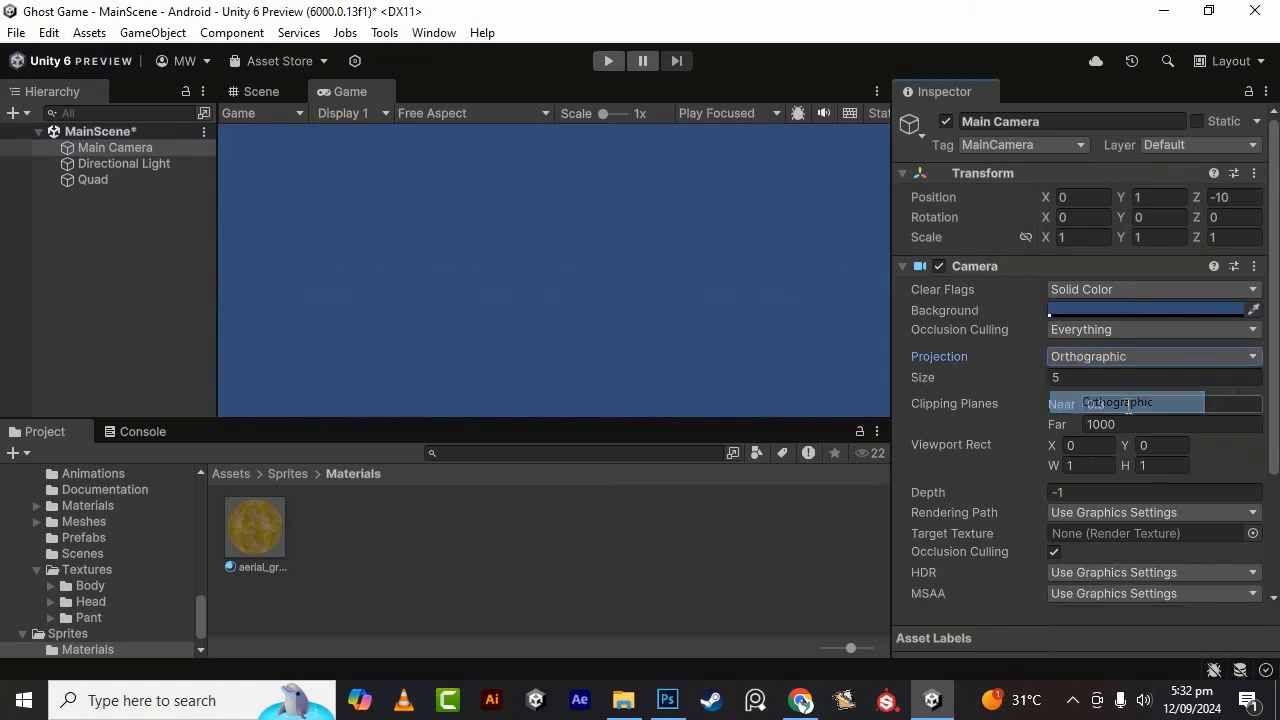
{"action": "left_click", "coordinate": [1116, 358]}
{"action": "left_click", "coordinate": [1111, 380]}
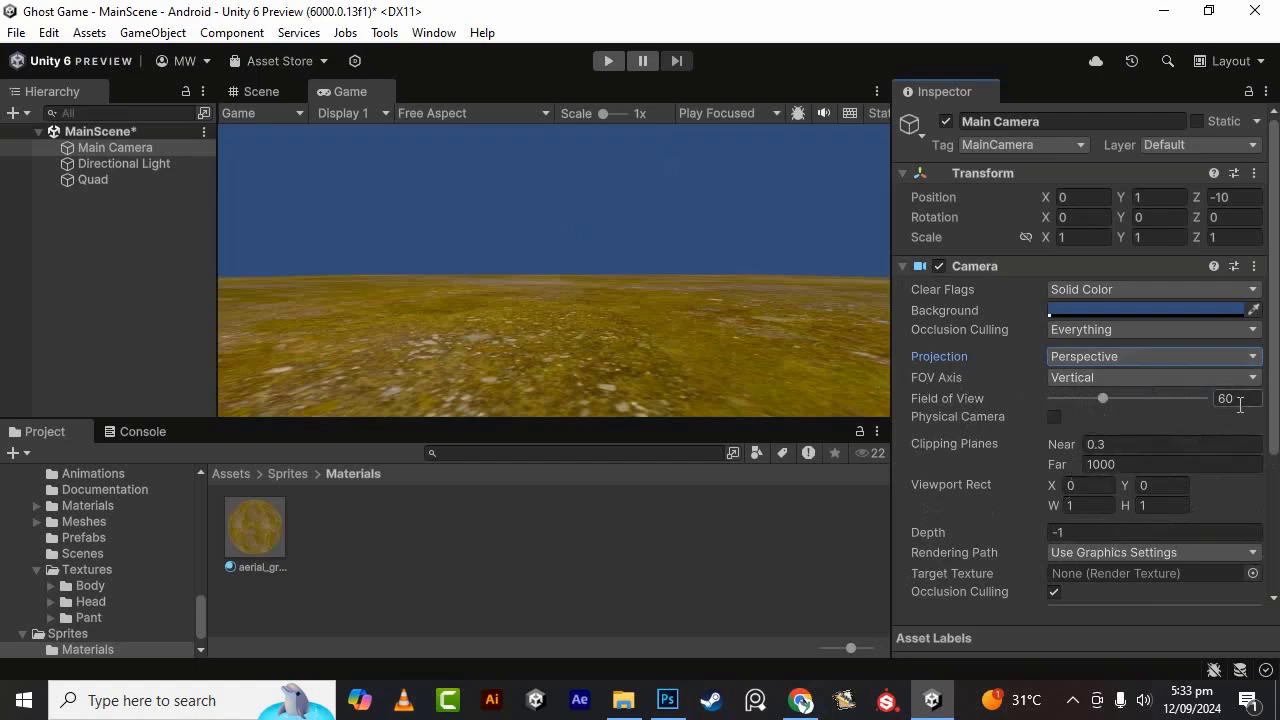
- Return to the Scene view, zoom out and pan to reposition the ground quad
{"action": "left_click", "coordinate": [266, 90]}
{"action": "scroll", "coordinate": [631, 277], "scroll_direction": "down", "scroll_amount": 2}
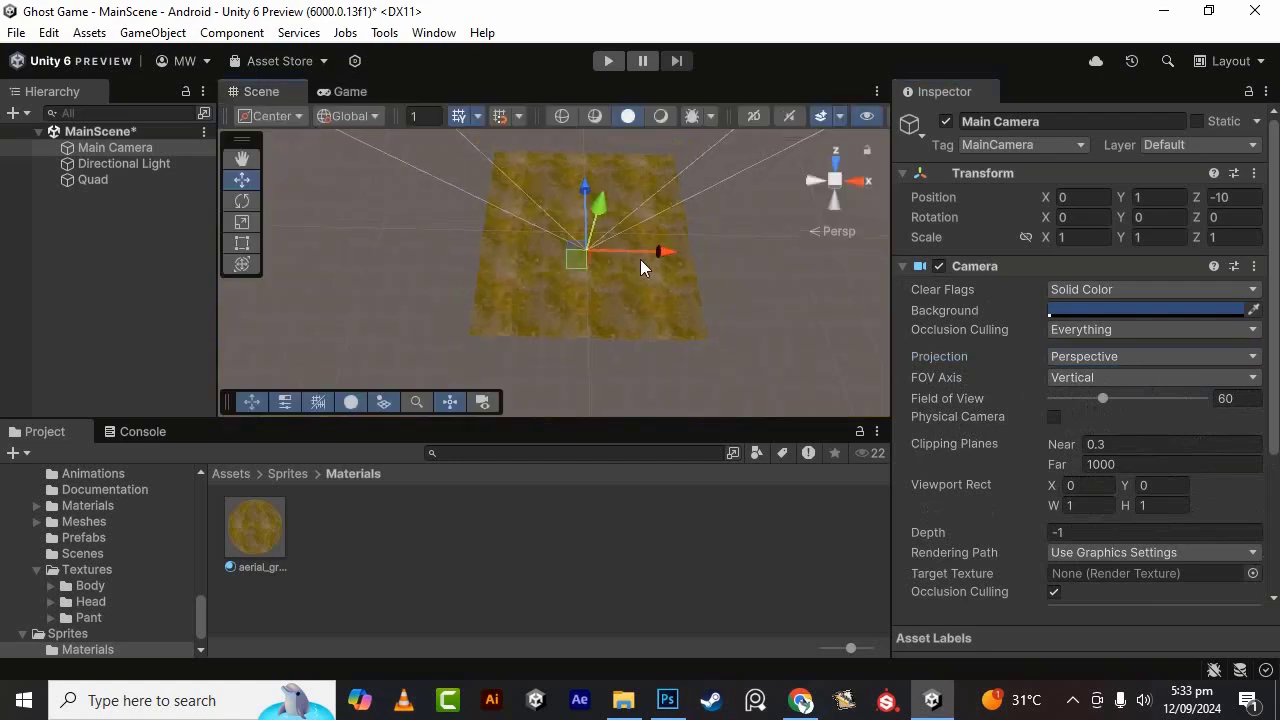
{"action": "scroll", "coordinate": [640, 259], "scroll_direction": "down", "scroll_amount": 2}
{"action": "scroll", "coordinate": [630, 275], "scroll_direction": "down", "scroll_amount": 2}
{"action": "scroll", "coordinate": [635, 280], "scroll_direction": "down", "scroll_amount": 1}
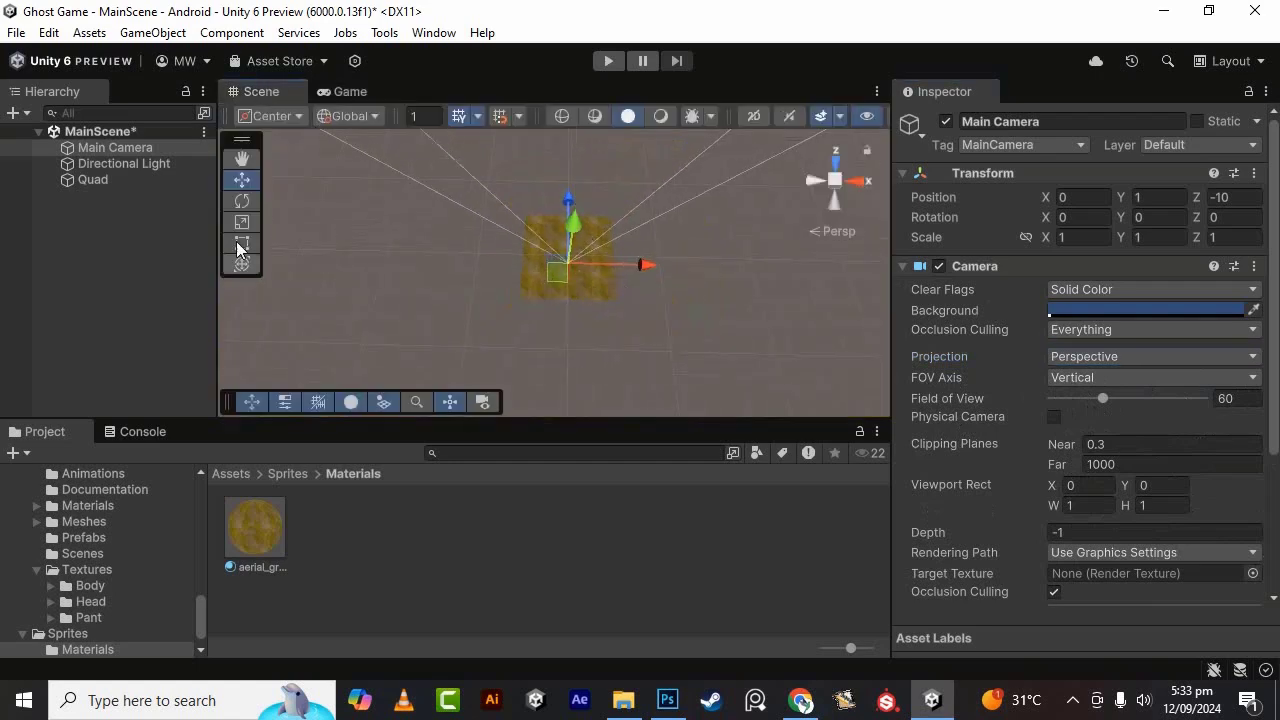
{"action": "left_click", "coordinate": [241, 158]}
{"action": "mouse_move", "coordinate": [634, 223]}
{"action": "left_mouse_down"}
{"action": "mouse_move", "coordinate": [672, 371]}
{"action": "mouse_move", "coordinate": [765, 380]}
{"action": "left_mouse_up"}
- Zoom and pan further to frame the camera frustum's far edge over the quad
{"action": "scroll", "coordinate": [694, 248], "scroll_direction": "up", "scroll_amount": 2}
{"action": "scroll", "coordinate": [663, 347], "scroll_direction": "up", "scroll_amount": 1}
{"action": "scroll", "coordinate": [665, 348], "scroll_direction": "up", "scroll_amount": 2}
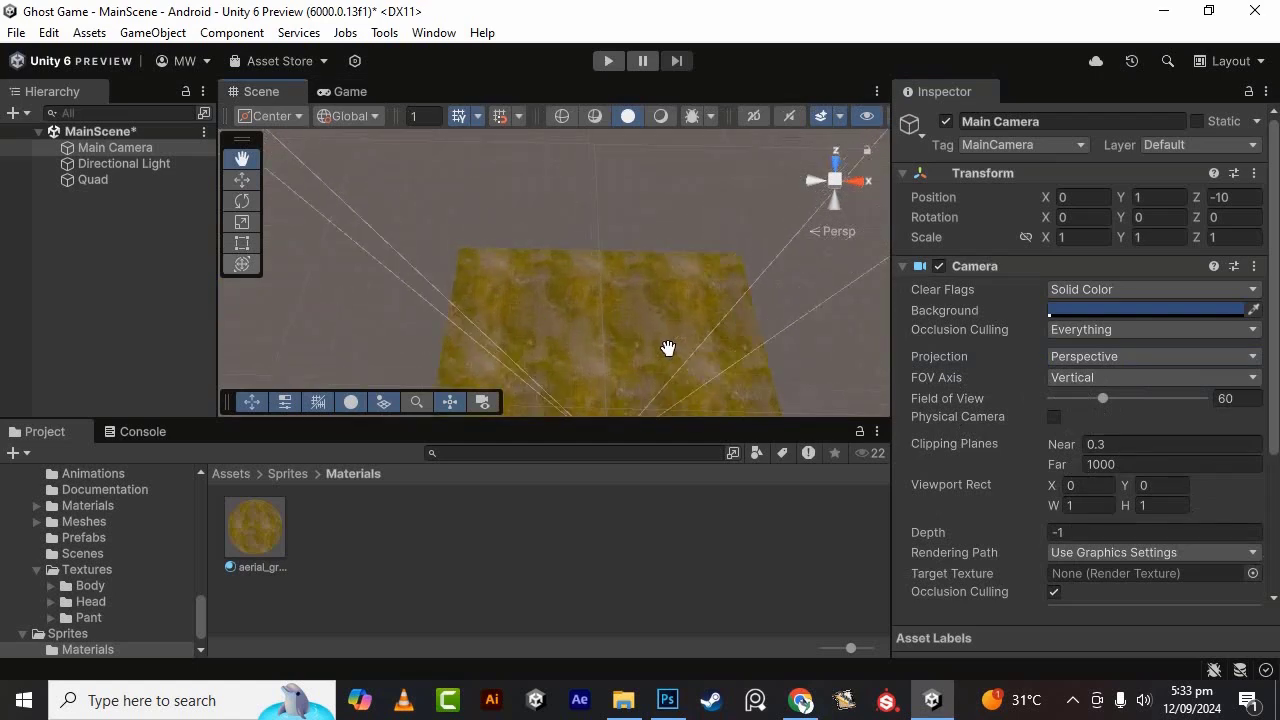
{"action": "scroll", "coordinate": [751, 331], "scroll_direction": "up", "scroll_amount": 1}
{"action": "left_click_drag", "start_coordinate": [751, 331], "coordinate": [738, 305]}
{"action": "scroll", "coordinate": [671, 343], "scroll_direction": "down", "scroll_amount": 2}
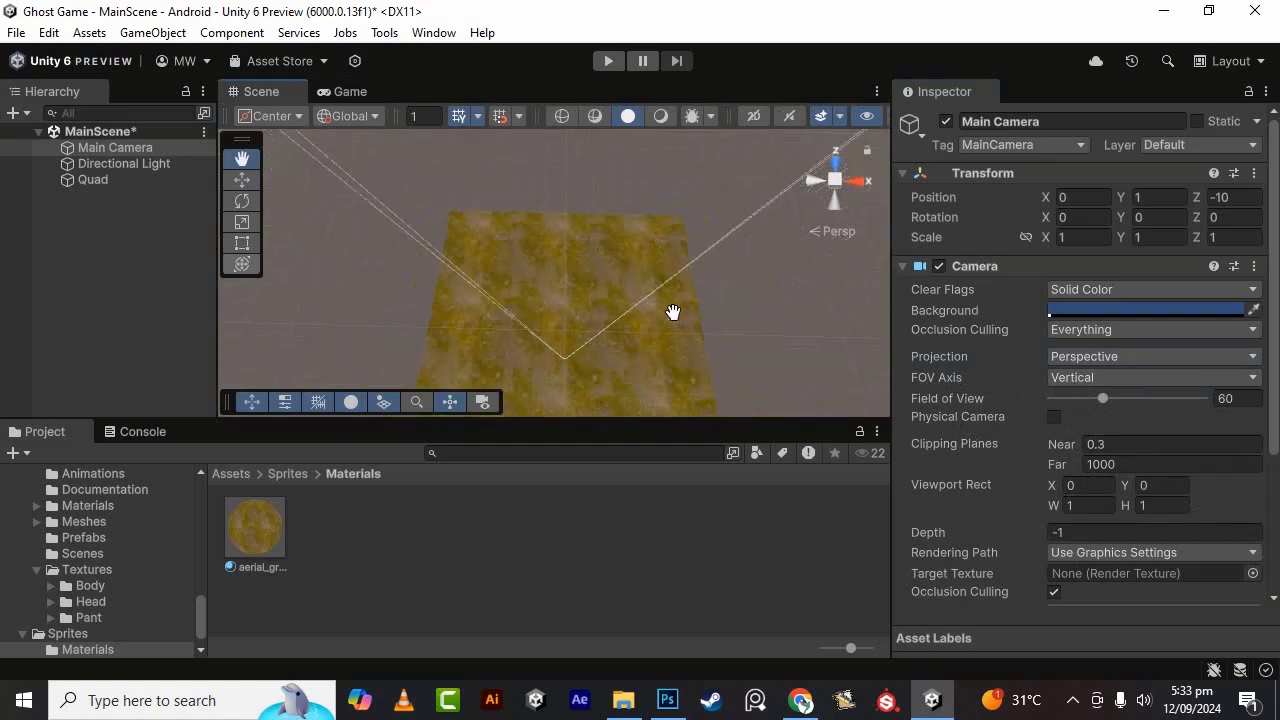
{"action": "scroll", "coordinate": [670, 322], "scroll_direction": "down", "scroll_amount": 2}
{"action": "scroll", "coordinate": [668, 333], "scroll_direction": "down", "scroll_amount": 1}
{"action": "scroll", "coordinate": [676, 341], "scroll_direction": "down", "scroll_amount": 1}
{"action": "scroll", "coordinate": [683, 344], "scroll_direction": "down", "scroll_amount": 2}
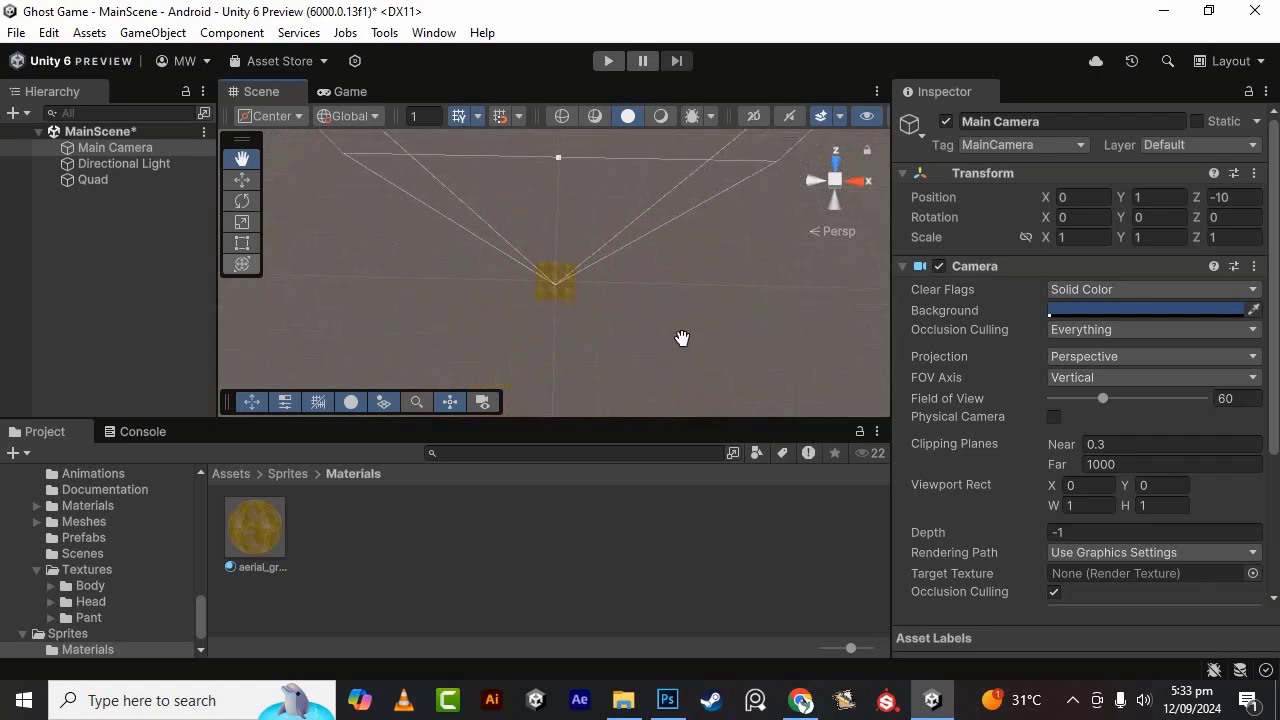
{"action": "left_click_drag", "start_coordinate": [663, 246], "coordinate": [596, 344]}
{"action": "scroll", "coordinate": [596, 344], "scroll_direction": "up", "scroll_amount": 2}
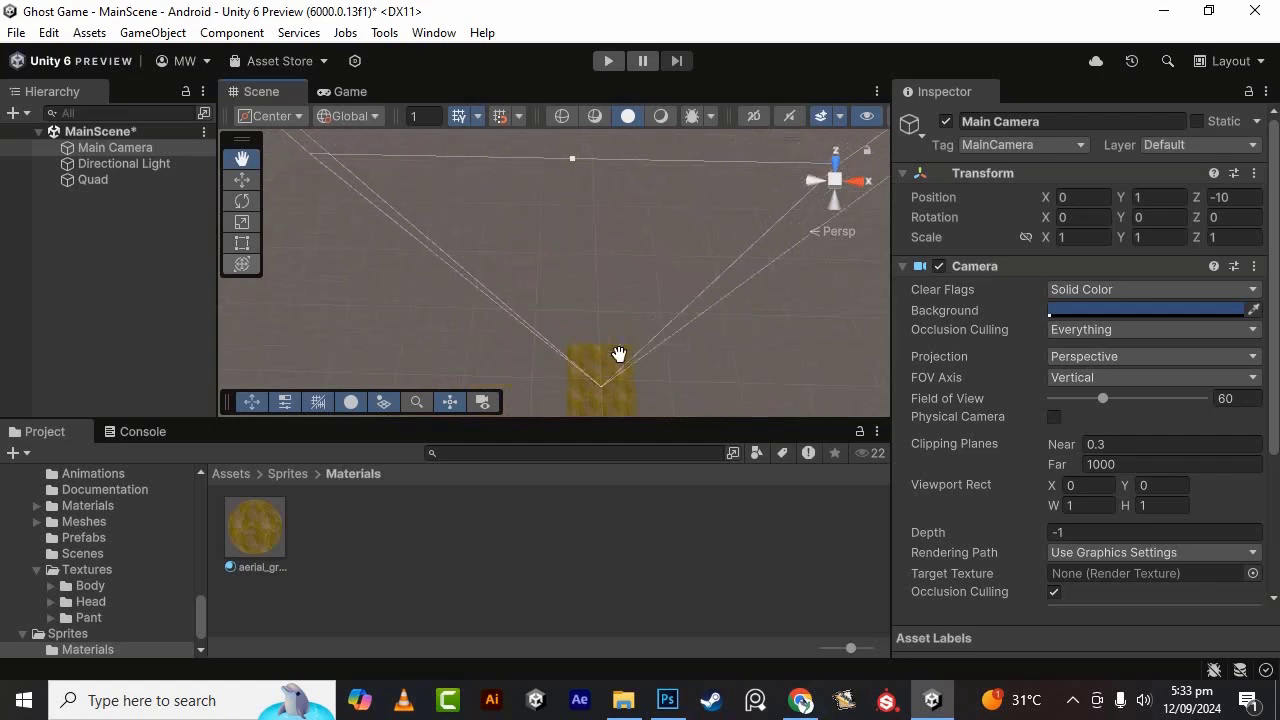
{"action": "scroll", "coordinate": [717, 309], "scroll_direction": "up", "scroll_amount": 1}
{"action": "scroll", "coordinate": [740, 318], "scroll_direction": "up", "scroll_amount": 1}
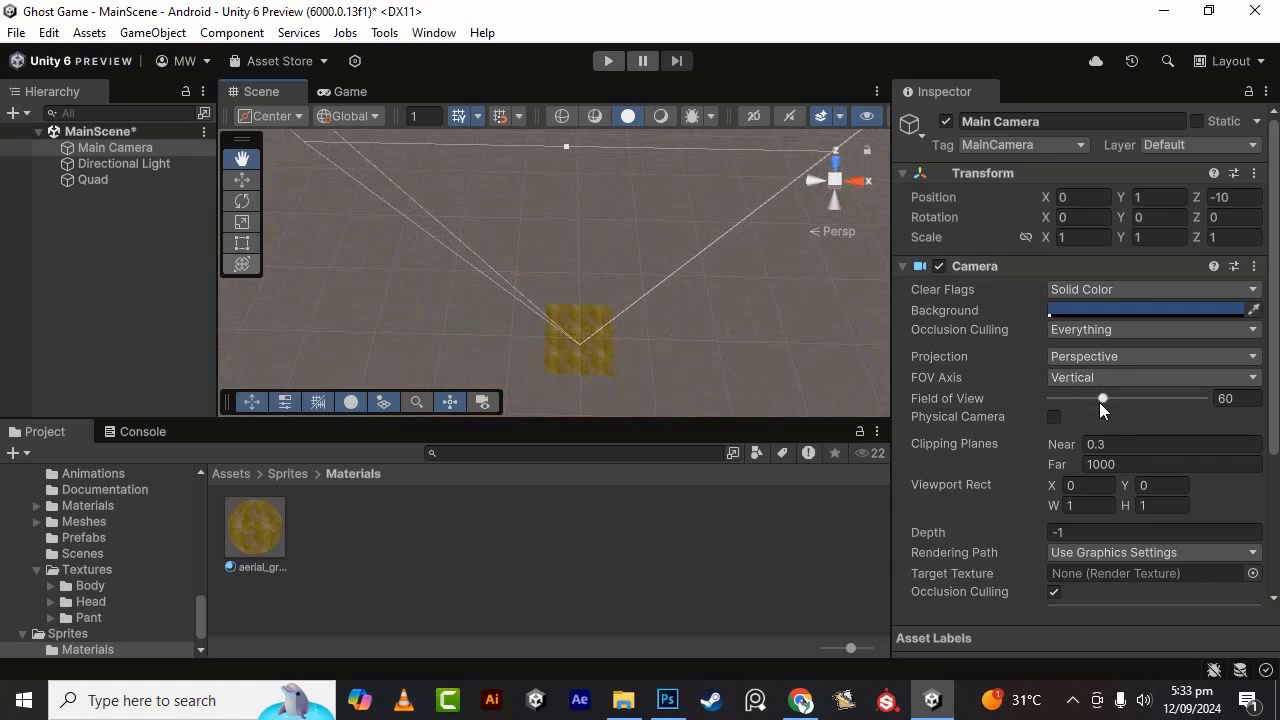
{"action": "left_click_drag", "start_coordinate": [1101, 400], "coordinate": [1157, 401]}
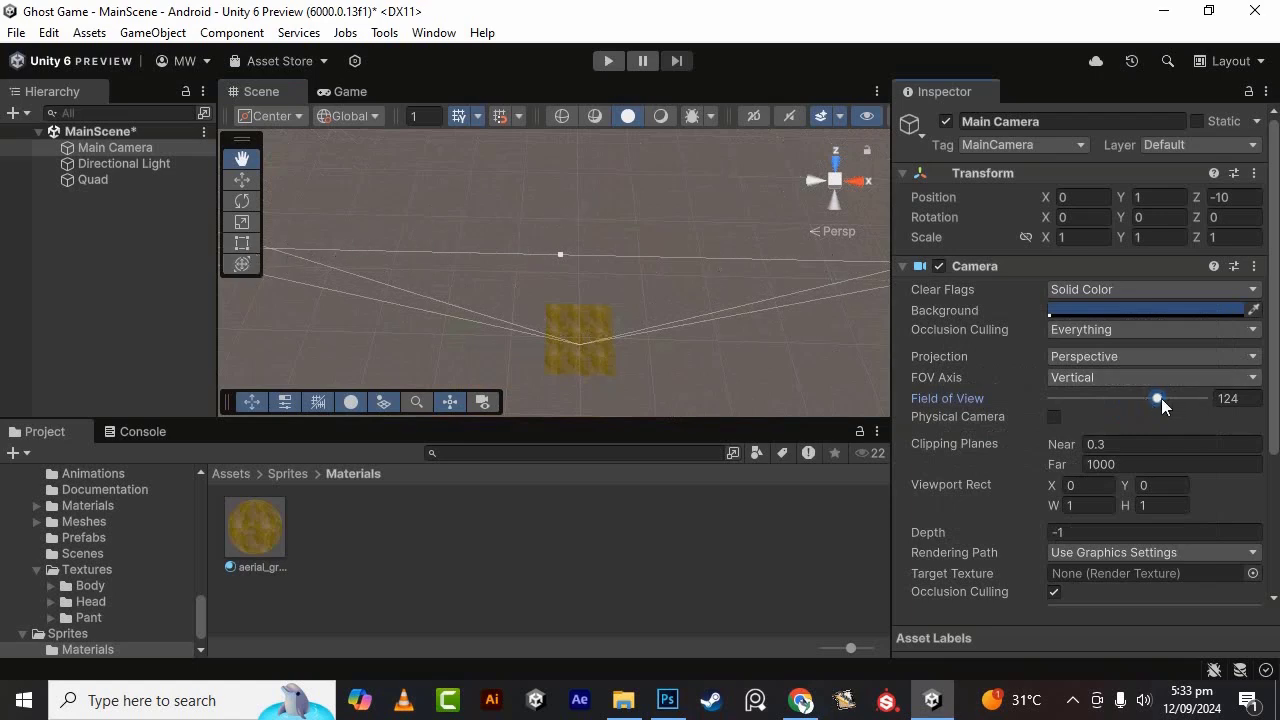
{"action": "left_click_drag", "start_coordinate": [1160, 398], "coordinate": [1066, 393]}
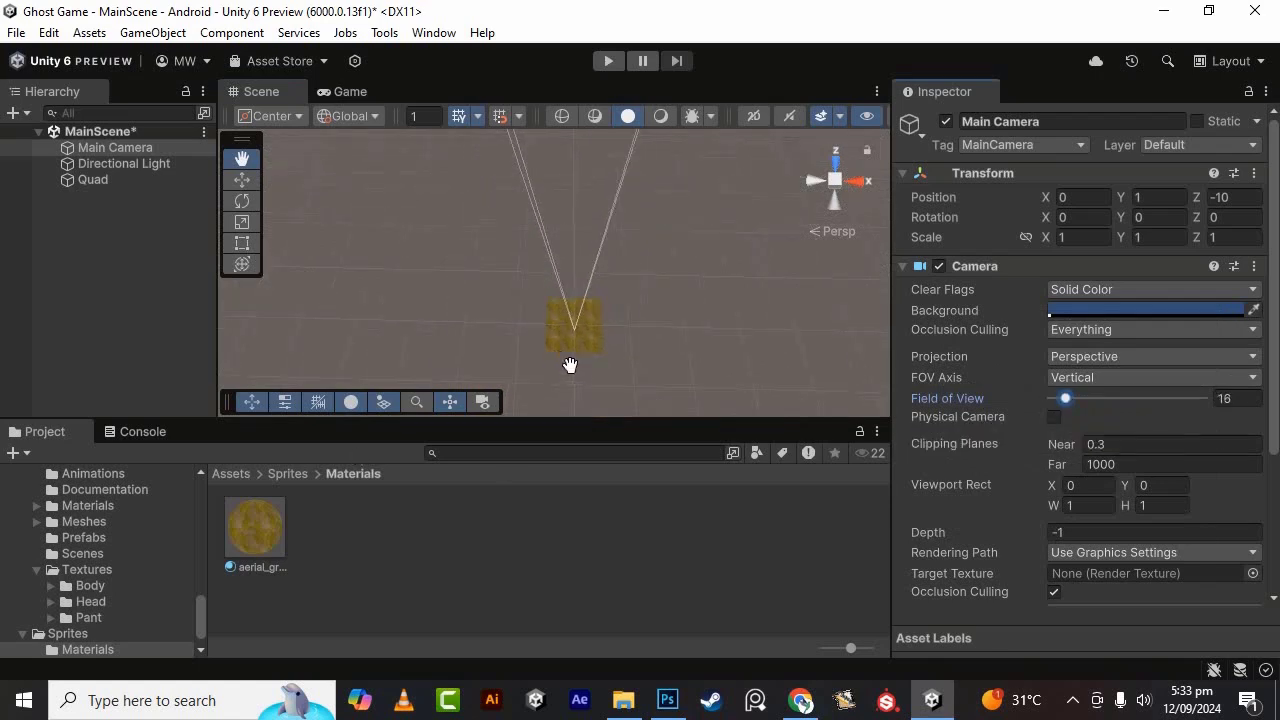
{"action": "scroll", "coordinate": [616, 287], "scroll_direction": "up", "scroll_amount": 3}
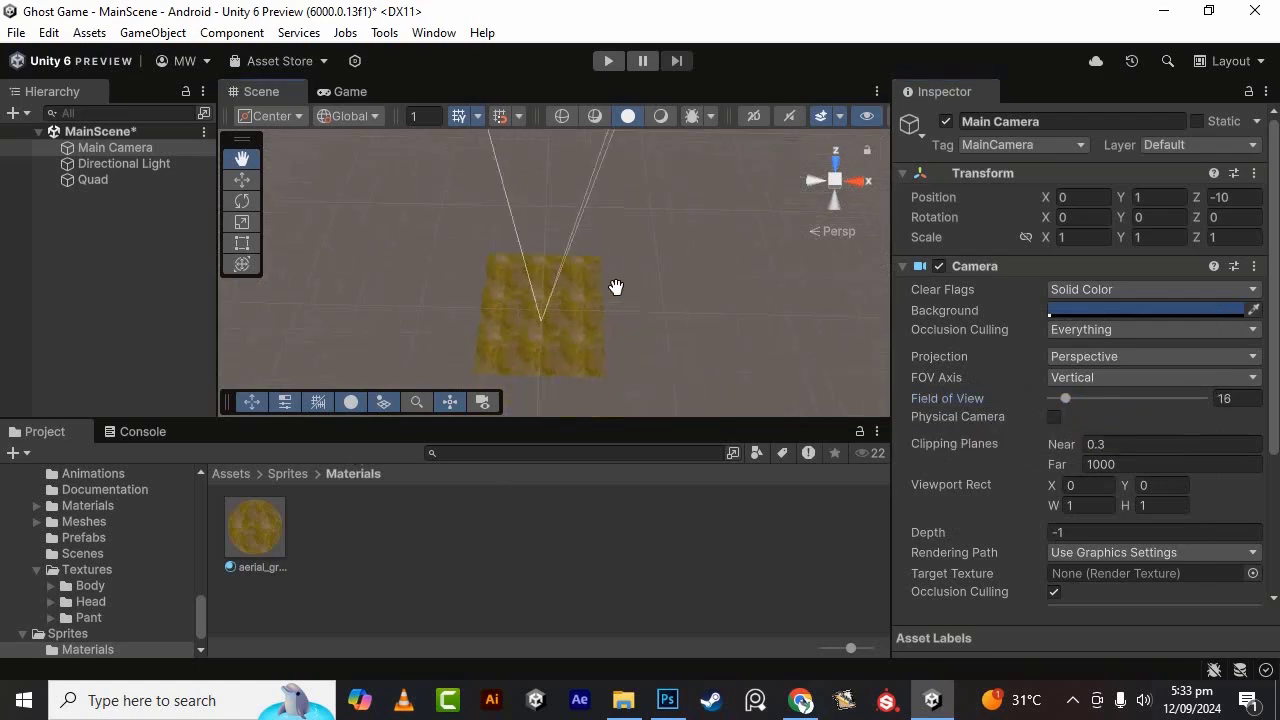
{"action": "scroll", "coordinate": [571, 234], "scroll_direction": "up", "scroll_amount": 2}
{"action": "scroll", "coordinate": [477, 243], "scroll_direction": "up", "scroll_amount": 2}
{"action": "scroll", "coordinate": [486, 243], "scroll_direction": "up", "scroll_amount": 2}
{"action": "scroll", "coordinate": [484, 242], "scroll_direction": "up", "scroll_amount": 3}
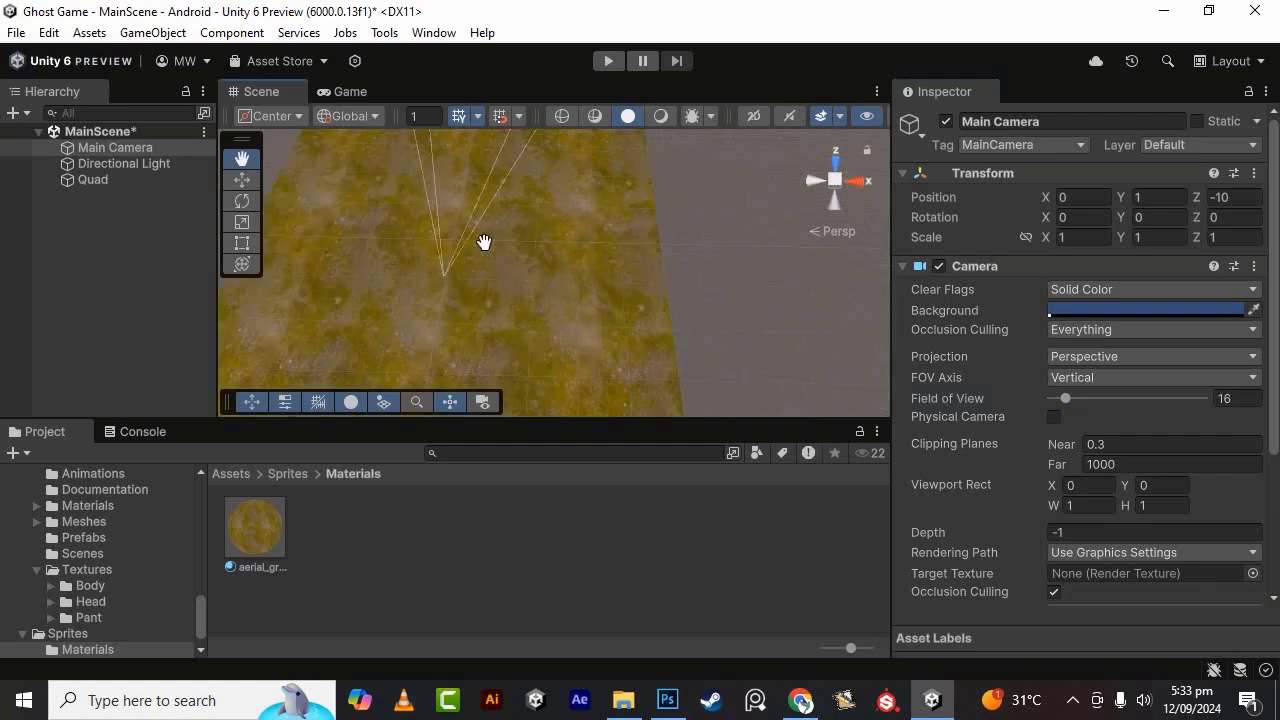
{"action": "scroll", "coordinate": [680, 285], "scroll_direction": "down", "scroll_amount": 2}
{"action": "scroll", "coordinate": [740, 330], "scroll_direction": "down", "scroll_amount": 2}
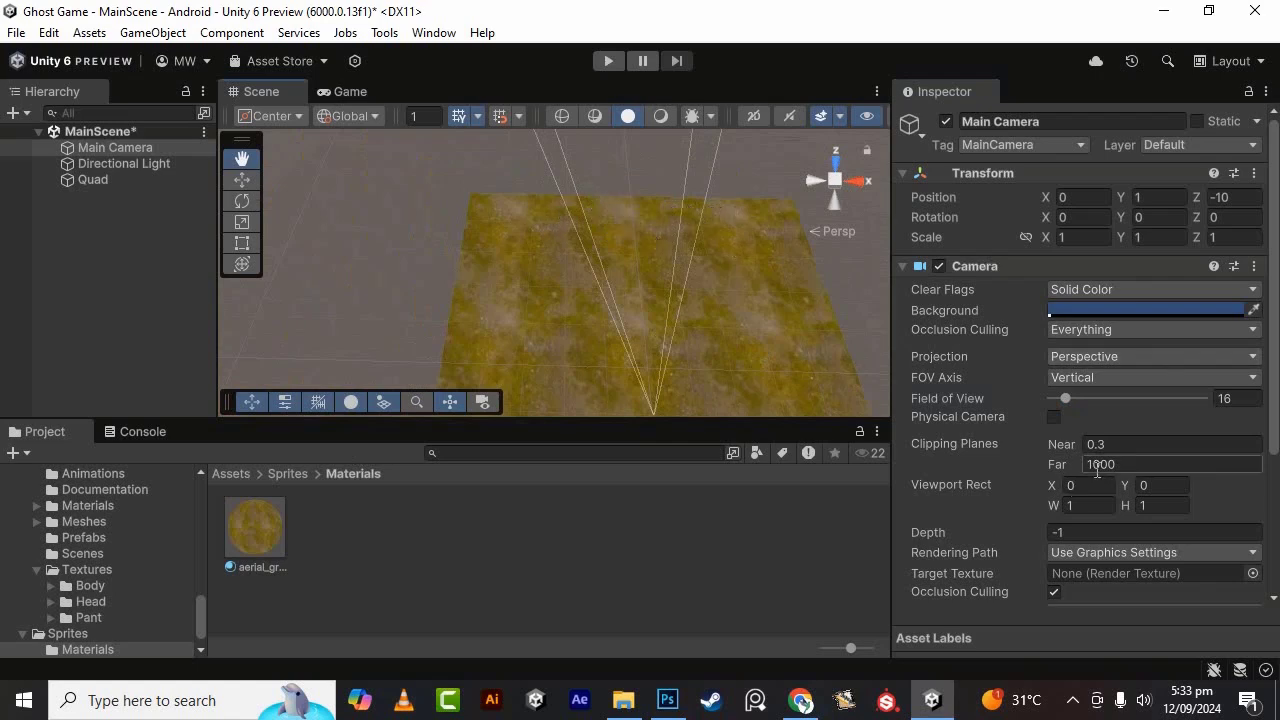
{"action": "left_click_drag", "start_coordinate": [1065, 398], "coordinate": [1069, 398]}
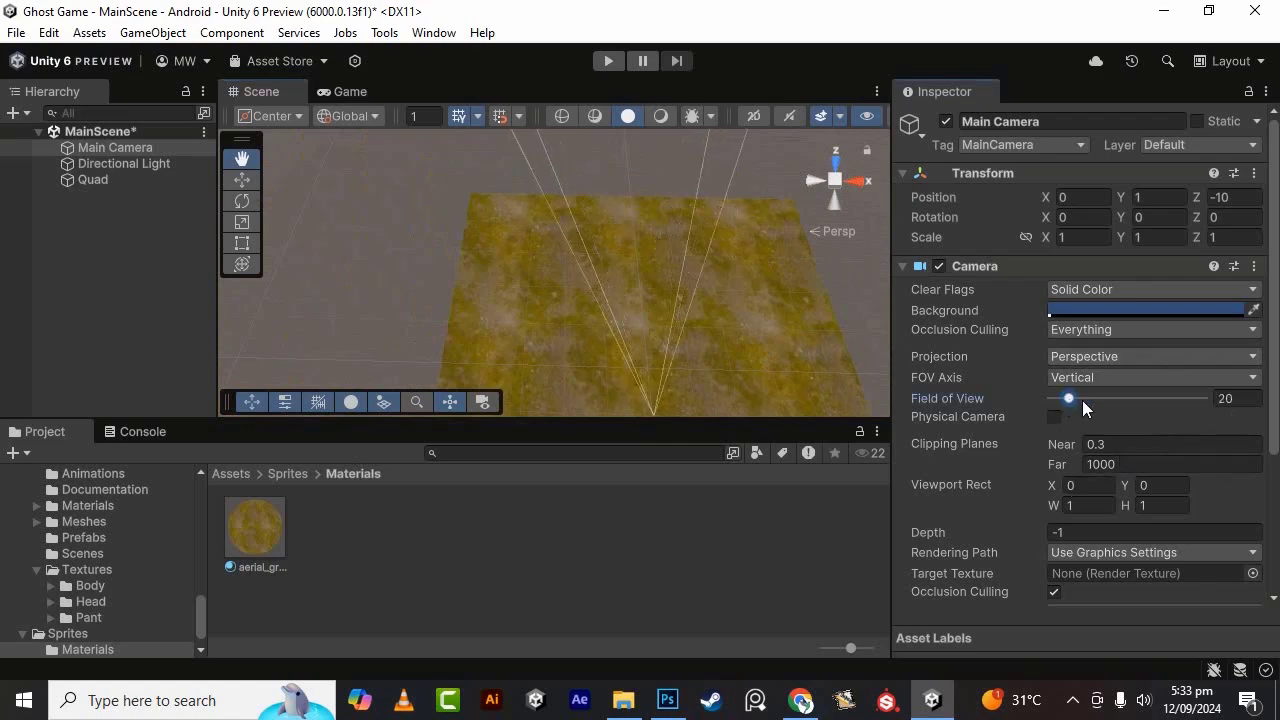
{"action": "type", "text": "6"}
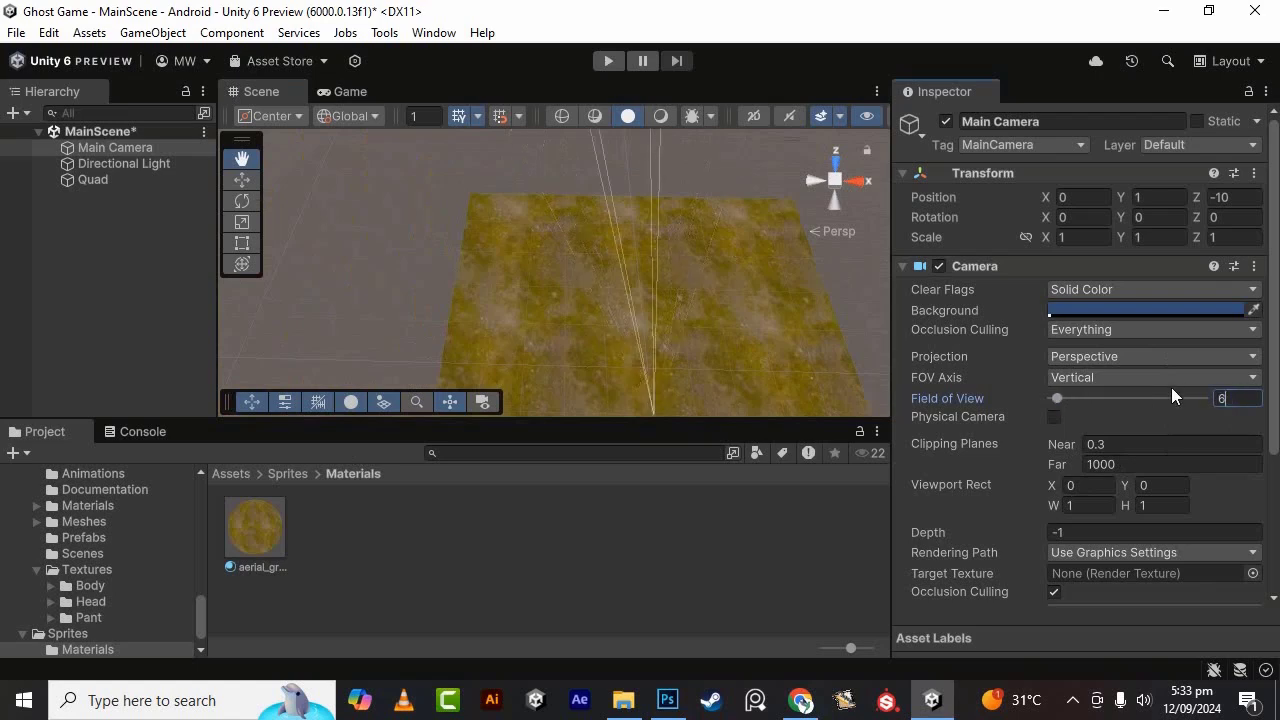
{"action": "type", "text": "0"}
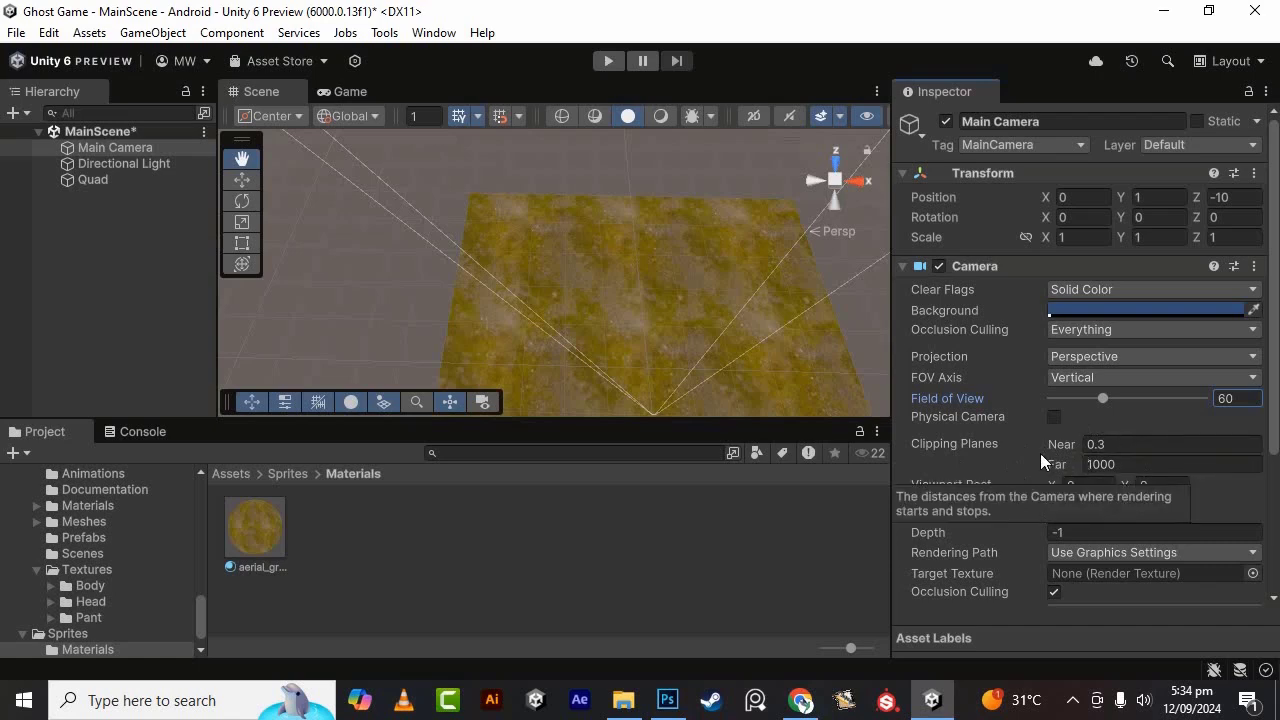
{"action": "scroll", "coordinate": [783, 383], "scroll_direction": "down", "scroll_amount": 3}
- Change the Main Camera's near clipping plane from 0.3 to 0.1 and view it in Game view
{"action": "scroll", "coordinate": [776, 365], "scroll_direction": "down", "scroll_amount": 1}
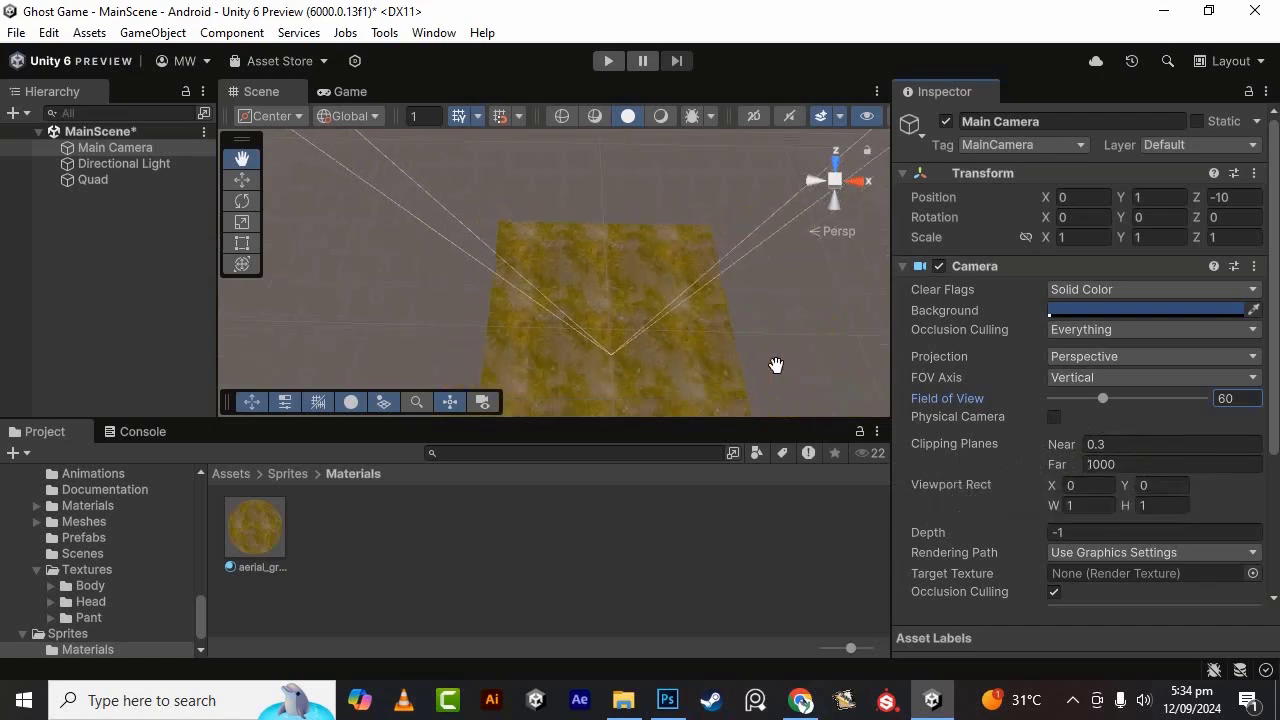
{"action": "scroll", "coordinate": [776, 365], "scroll_direction": "down", "scroll_amount": 2}
{"action": "left_click", "coordinate": [1130, 443]}
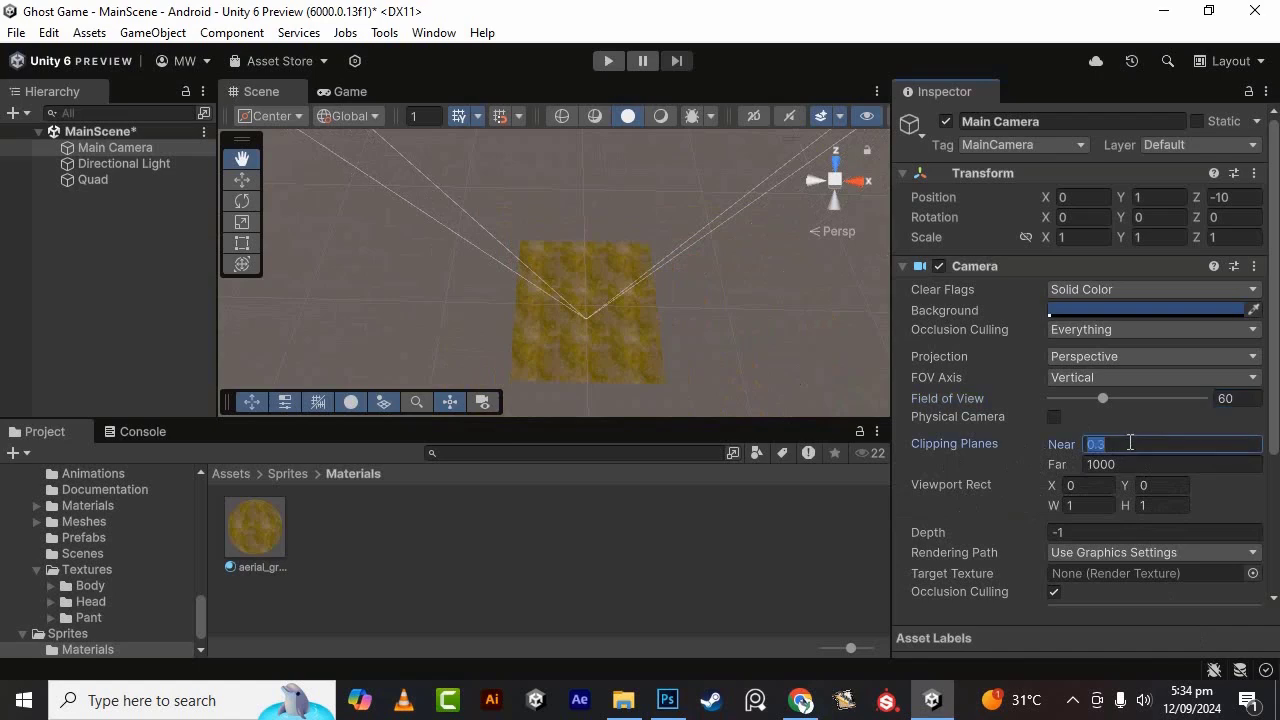
{"action": "type", "text": "."}
{"action": "left_click", "coordinate": [357, 94]}
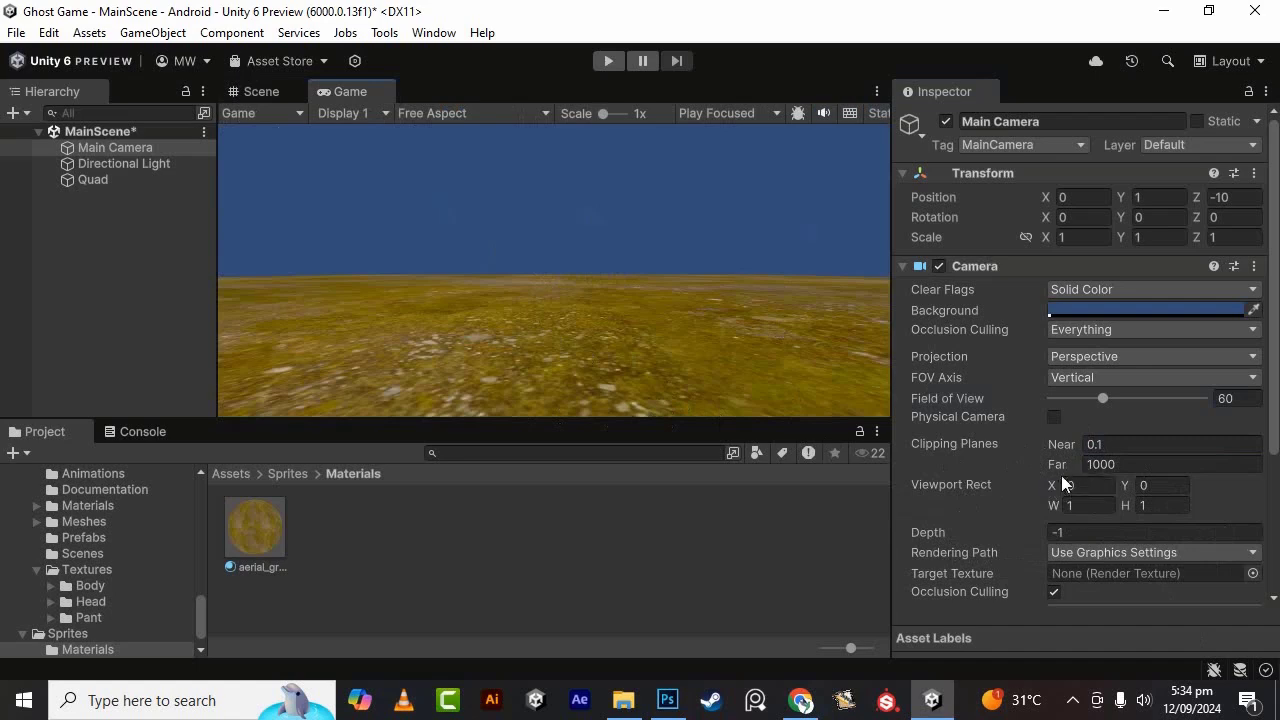
- Try far clipping plane values of 10 and 2 on the Main Camera
{"action": "left_click", "coordinate": [1137, 465]}
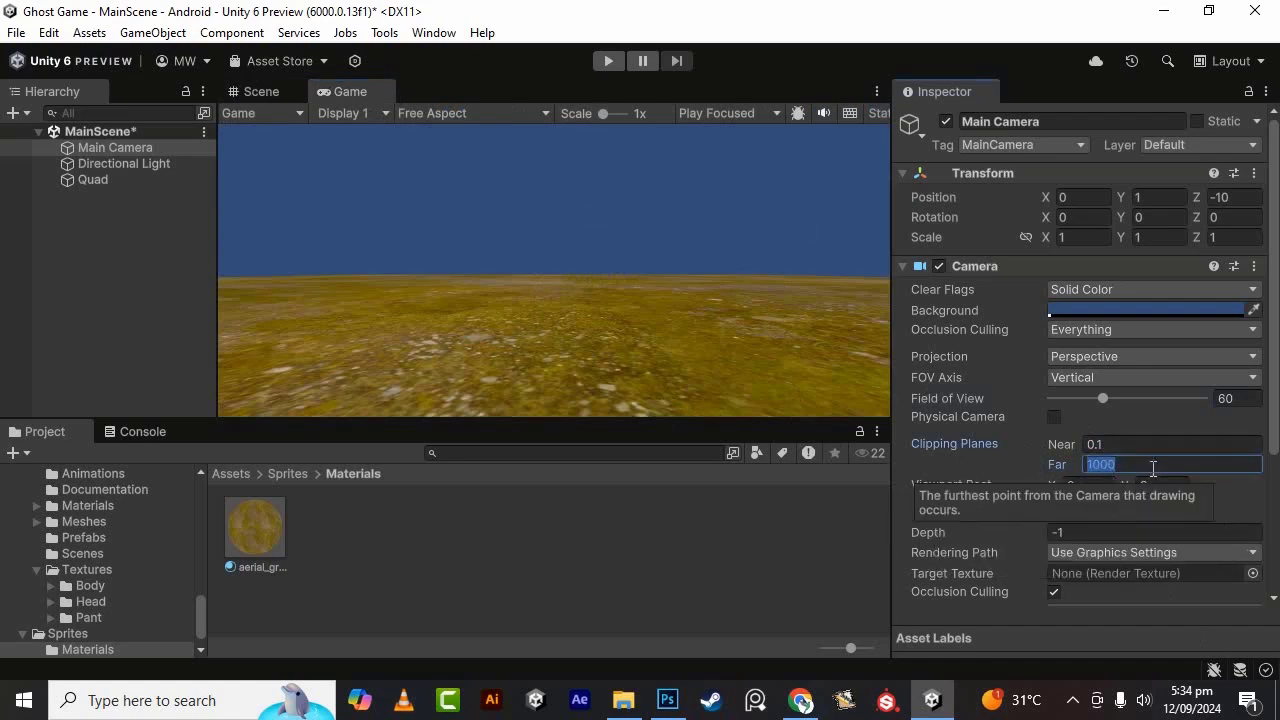
{"action": "type", "text": "1"}
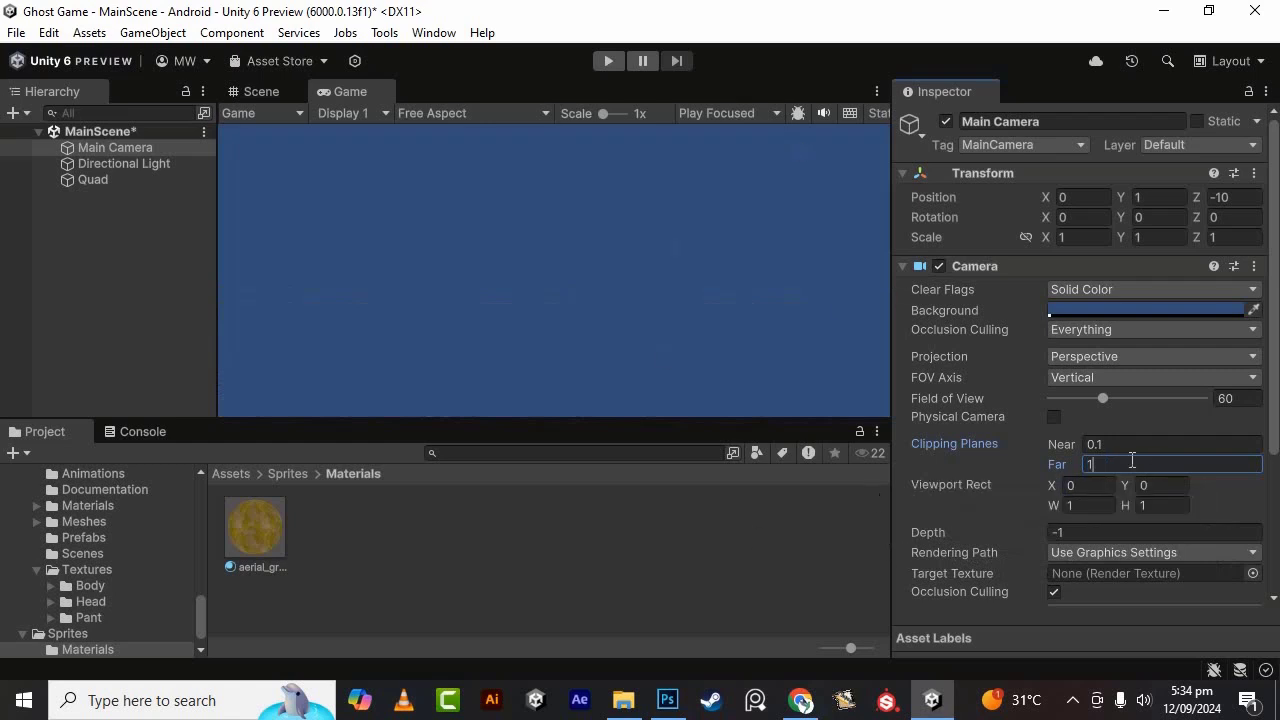
{"action": "type", "text": "0"}
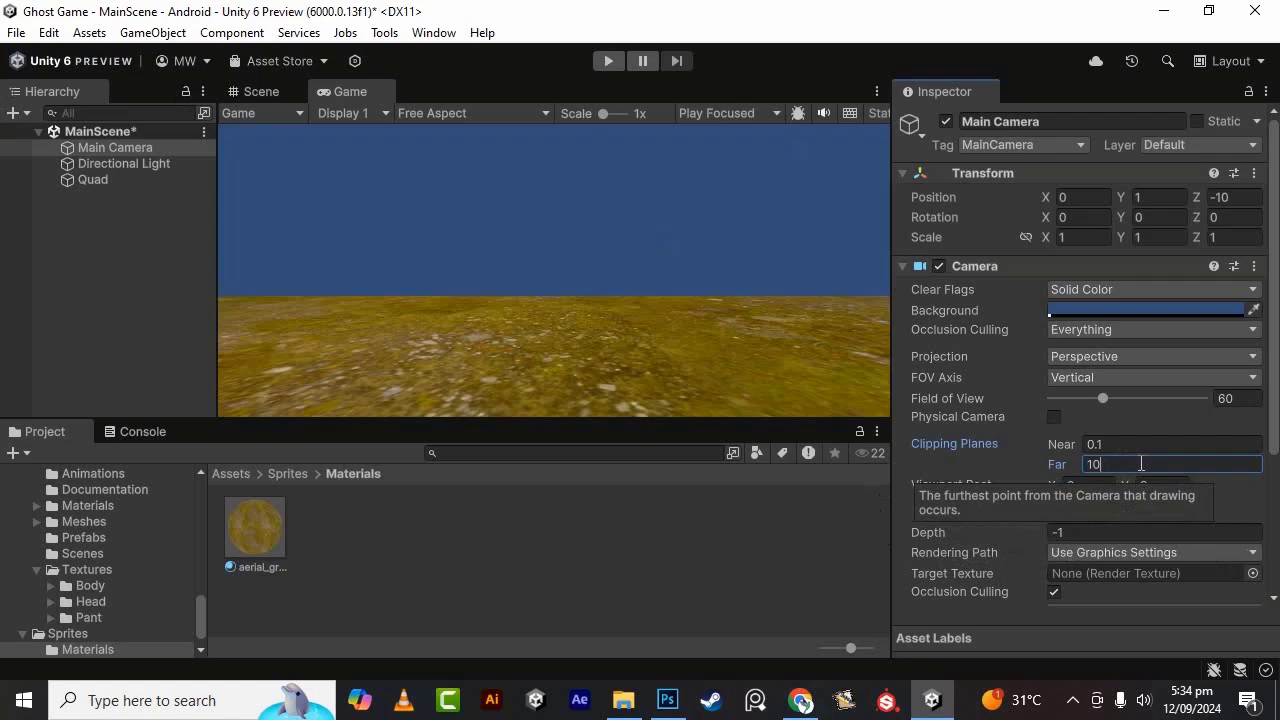
{"action": "key", "text": "Return"}
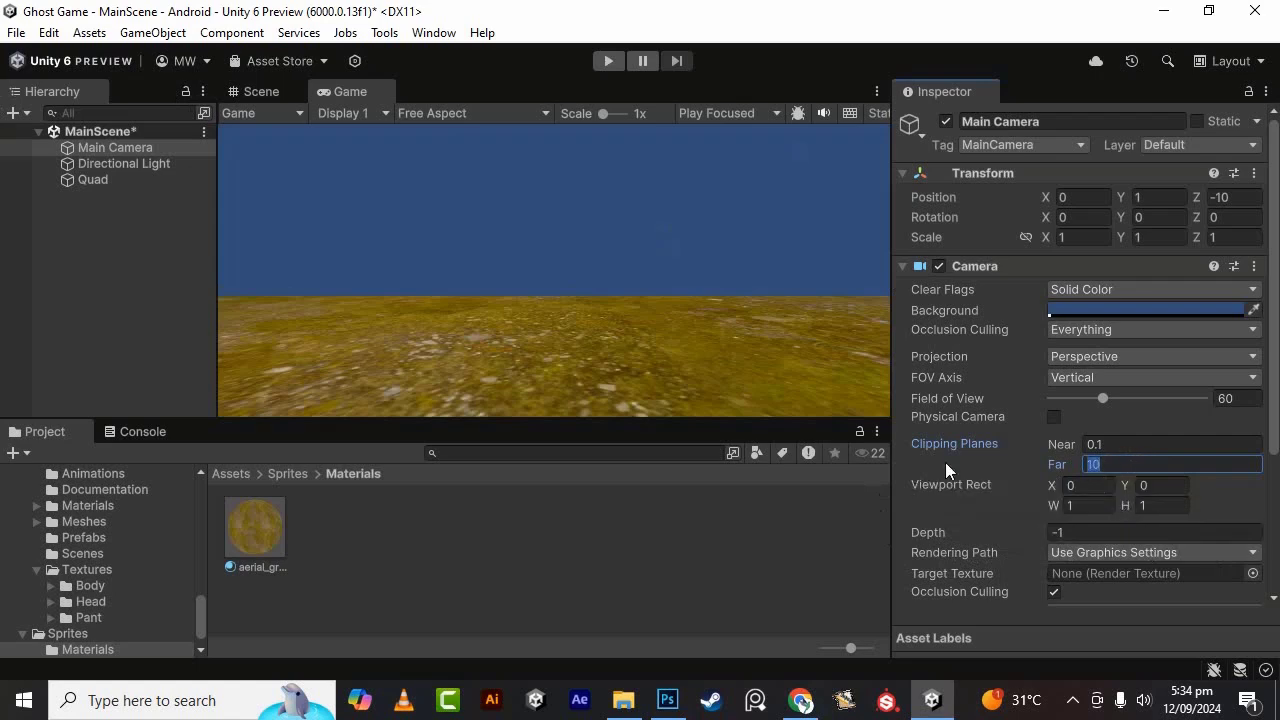
{"action": "type", "text": "2"}
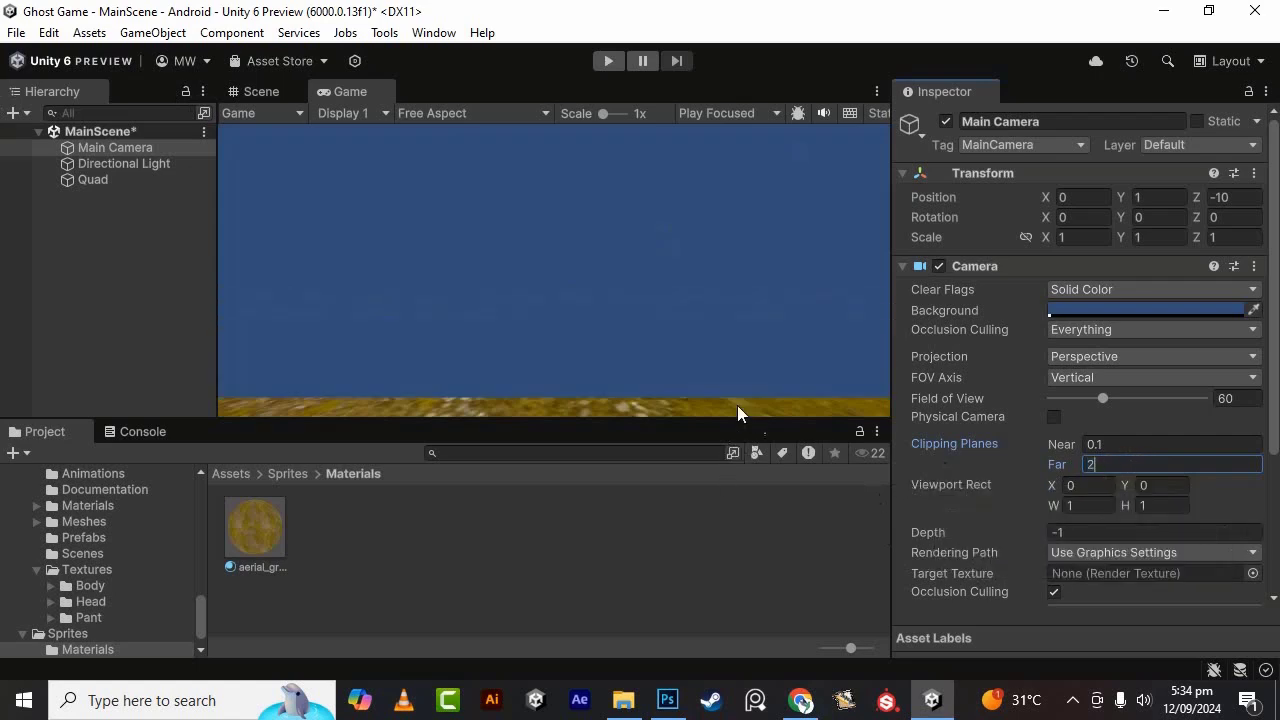
{"action": "key", "text": "BackSpace"}
{"action": "type", "text": "10"}
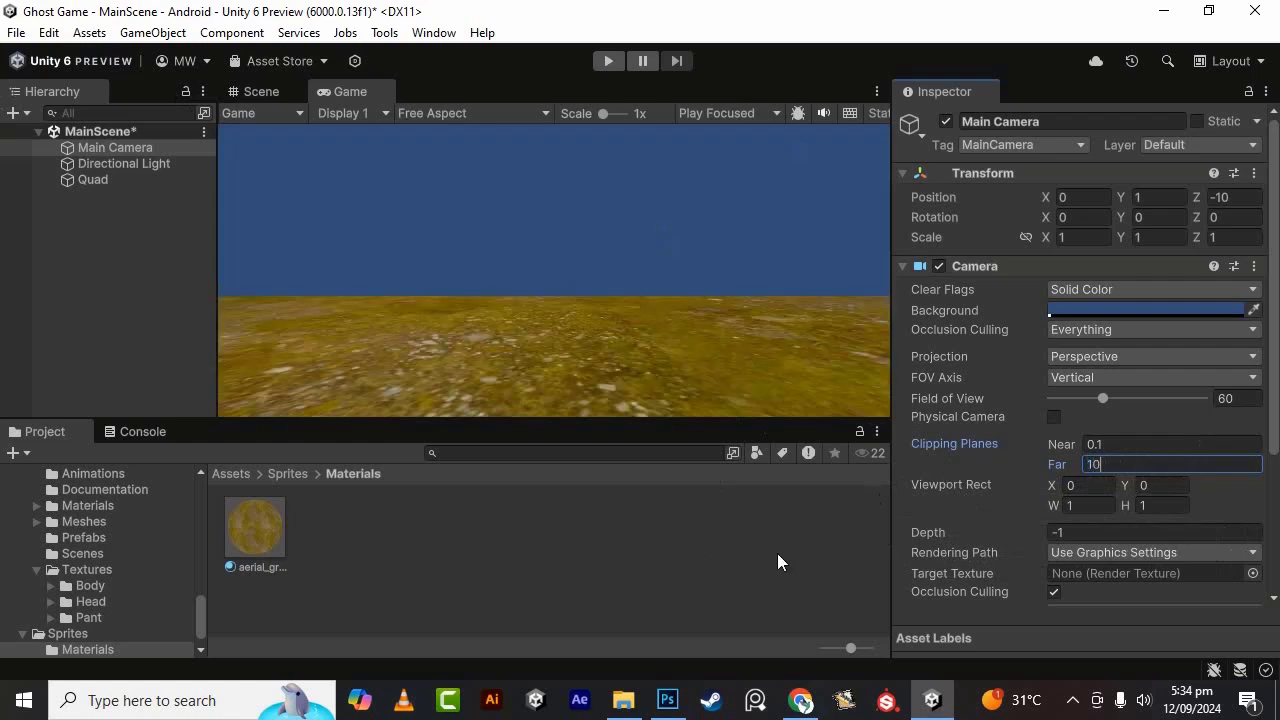
{"action": "key", "text": "Return"}
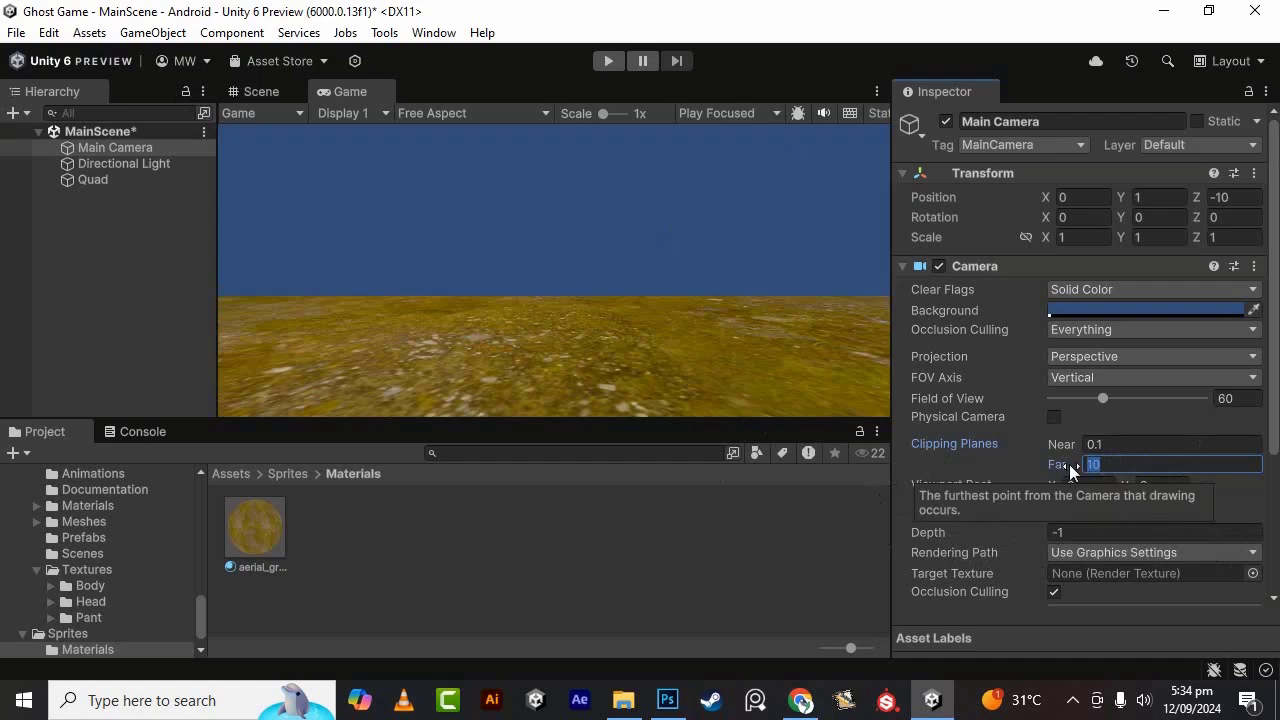
- Settle the far clipping plane at 50 after trying 100, then return to the Scene view
{"action": "type", "text": "50"}
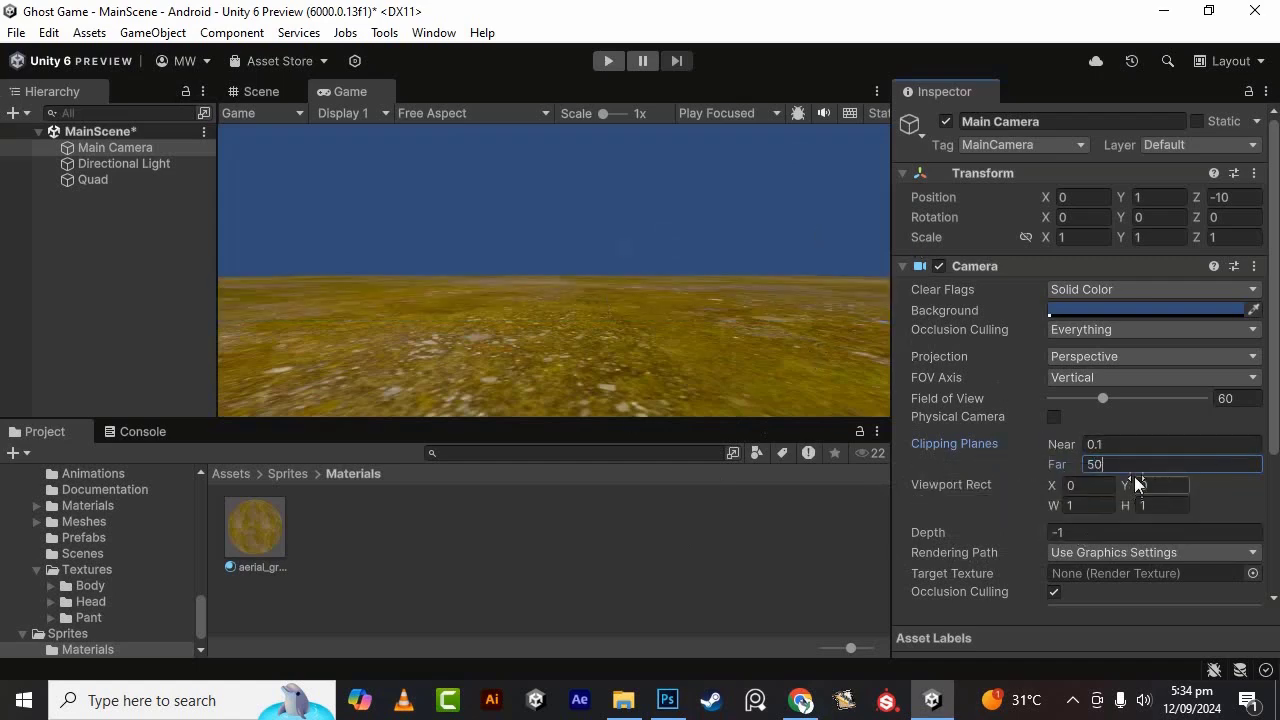
{"action": "key", "text": "Return"}
{"action": "type", "text": "100"}
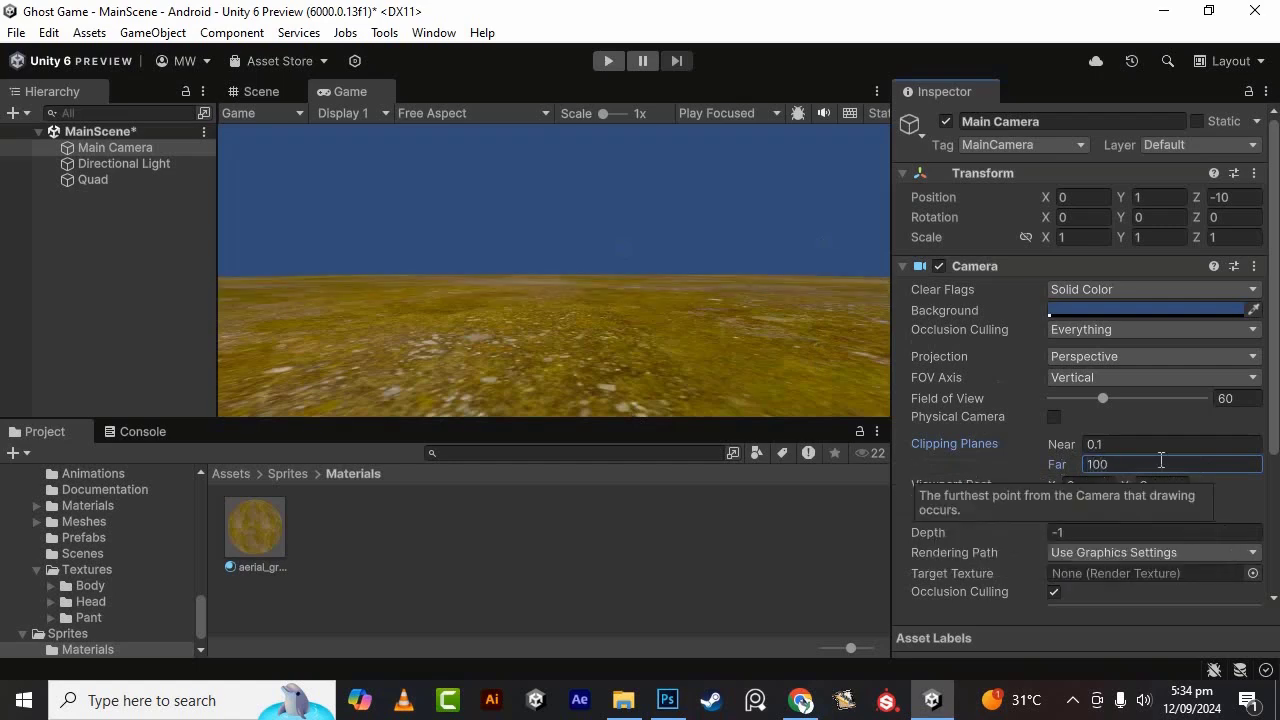
{"action": "left_click_drag", "start_coordinate": [1144, 462], "coordinate": [979, 452]}
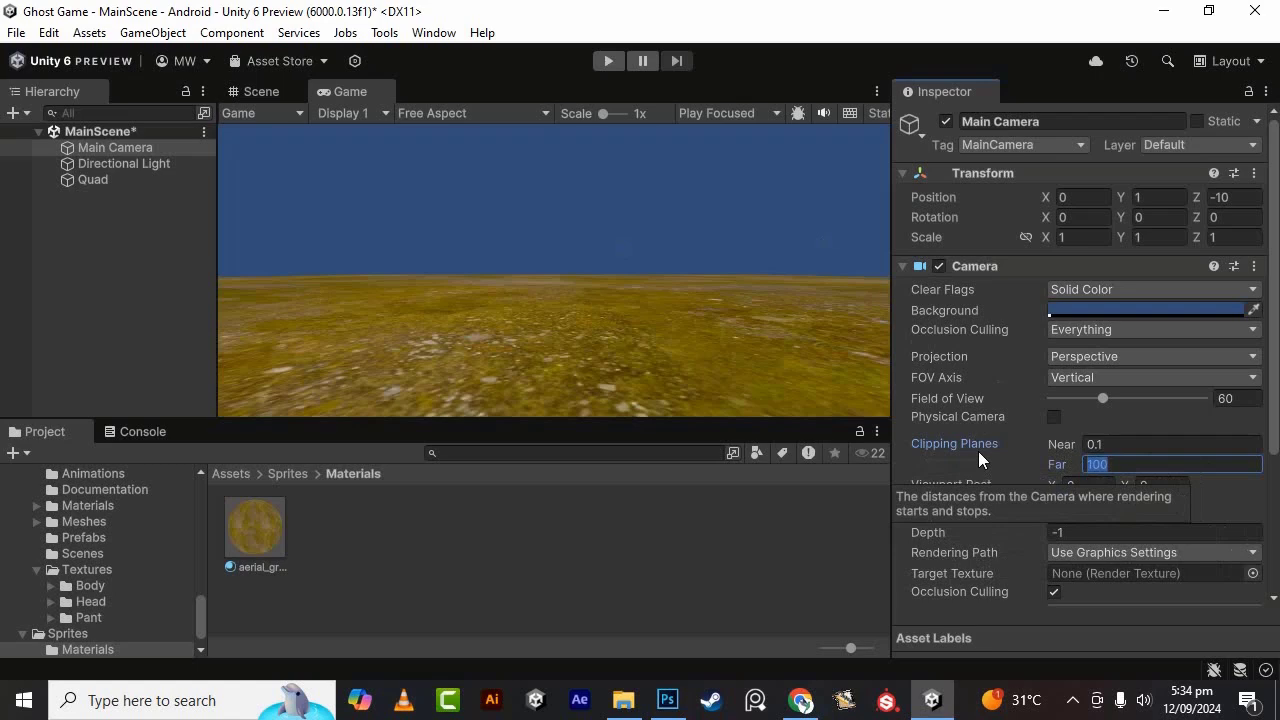
{"action": "type", "text": "50"}
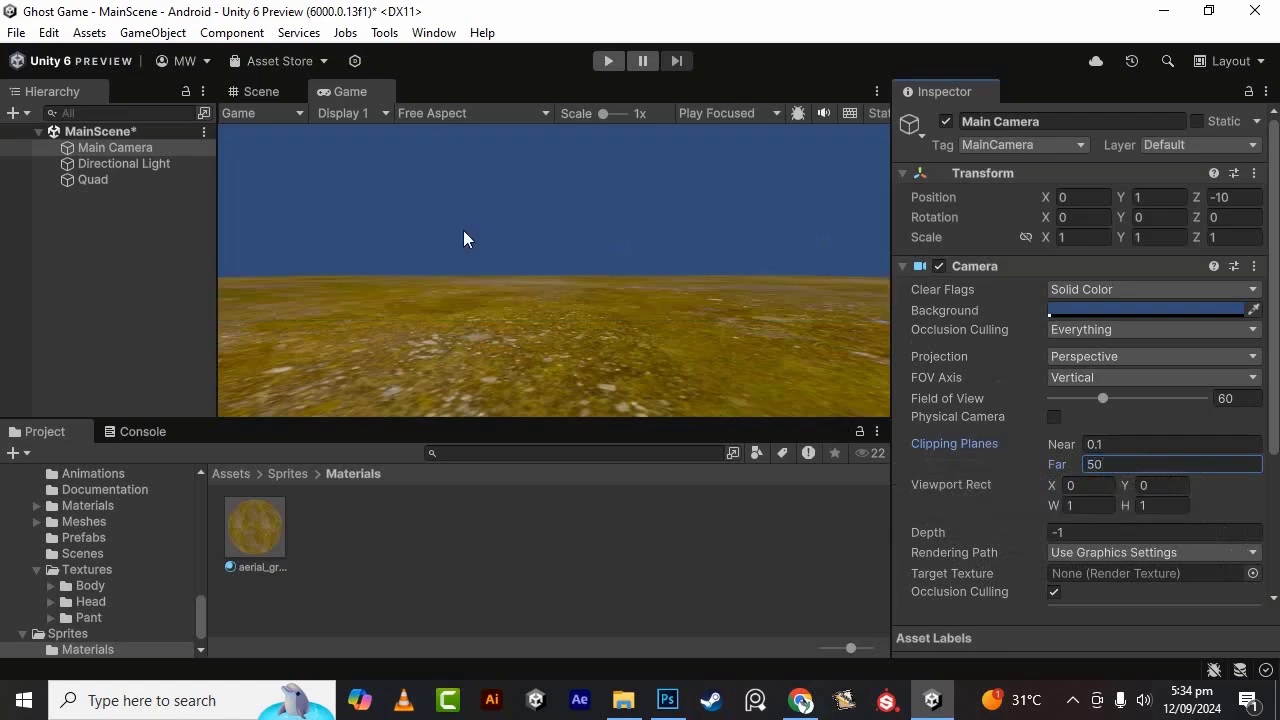
{"action": "left_click", "coordinate": [443, 162]}
{"action": "left_click", "coordinate": [261, 91]}
{"action": "mouse_move", "coordinate": [520, 309]}
{"action": "left_mouse_down"}
{"action": "mouse_move", "coordinate": [627, 307]}
{"action": "mouse_move", "coordinate": [1265, 160]}
{"action": "mouse_move", "coordinate": [615, 250]}
{"action": "mouse_move", "coordinate": [601, 313]}
{"action": "mouse_move", "coordinate": [755, 322]}
{"action": "mouse_move", "coordinate": [463, 359]}
{"action": "left_mouse_up"}
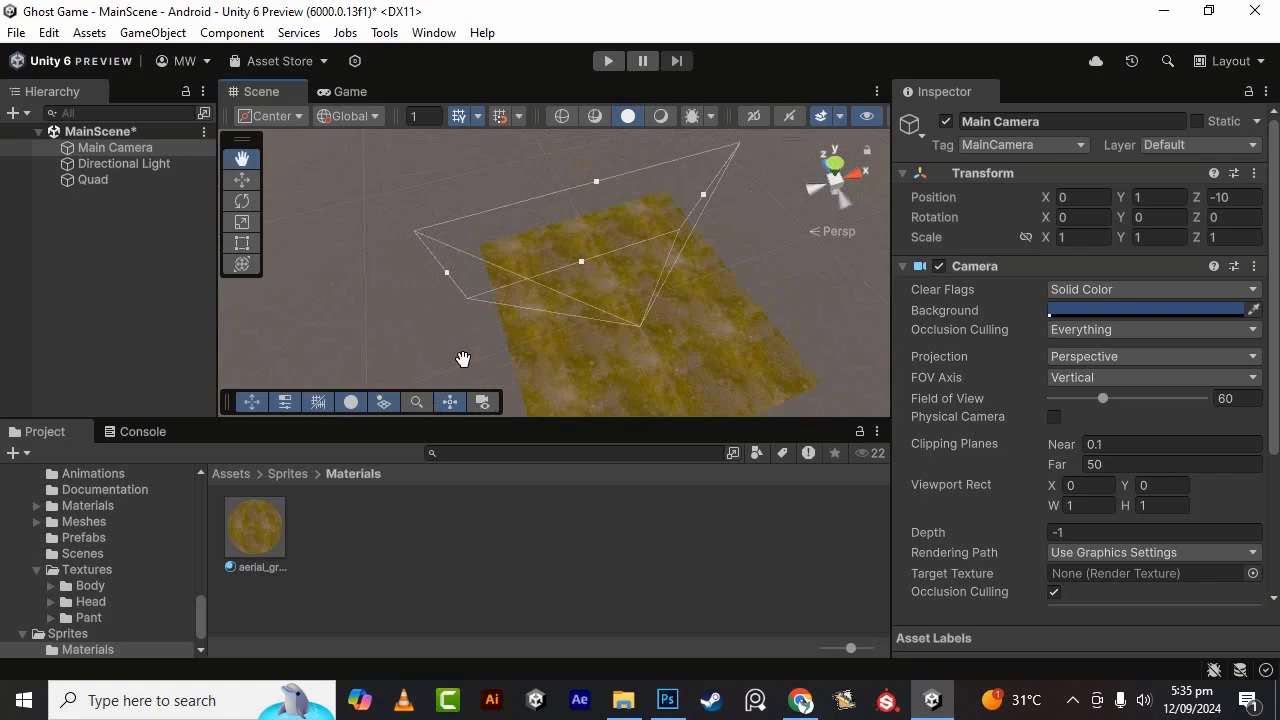
{"action": "left_click", "coordinate": [1214, 462]}
{"action": "key", "text": "End"}
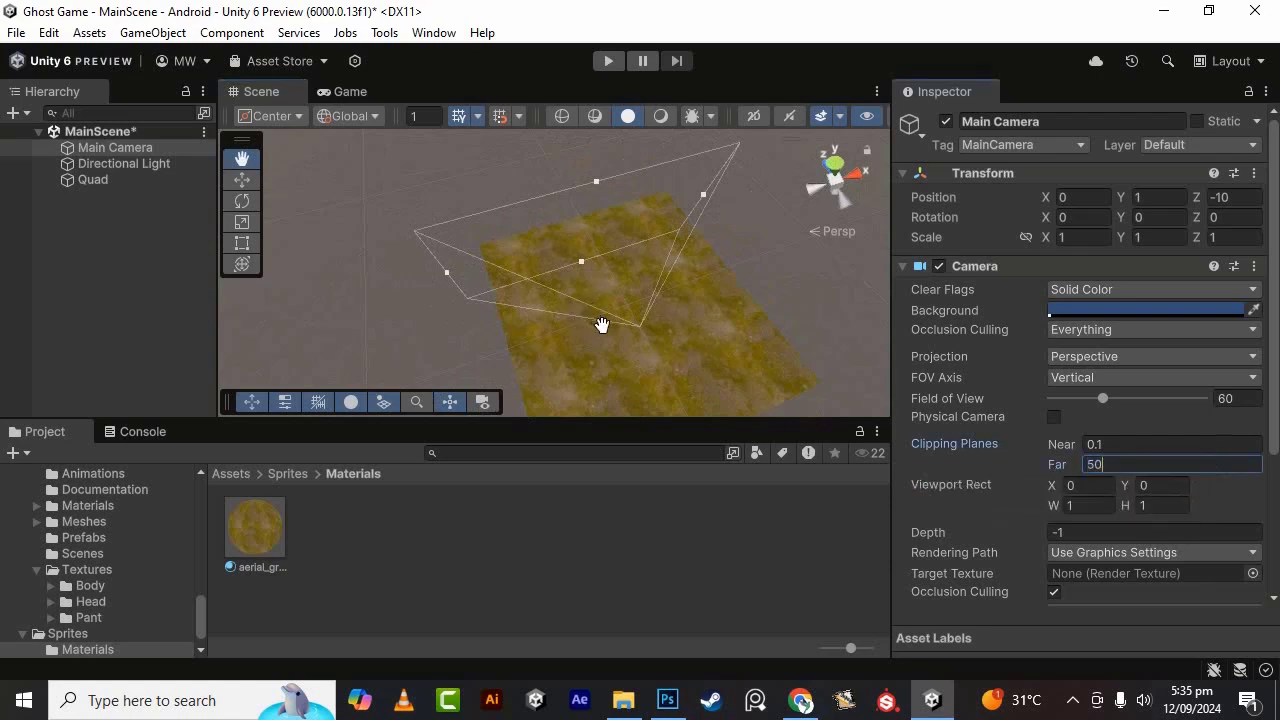
{"action": "mouse_move", "coordinate": [630, 320]}
{"action": "left_mouse_down", "text": "alt"}
{"action": "mouse_move", "coordinate": [546, 371]}
{"action": "mouse_move", "coordinate": [654, 306]}
{"action": "mouse_move", "coordinate": [486, 286]}
{"action": "left_mouse_up", "text": "alt"}
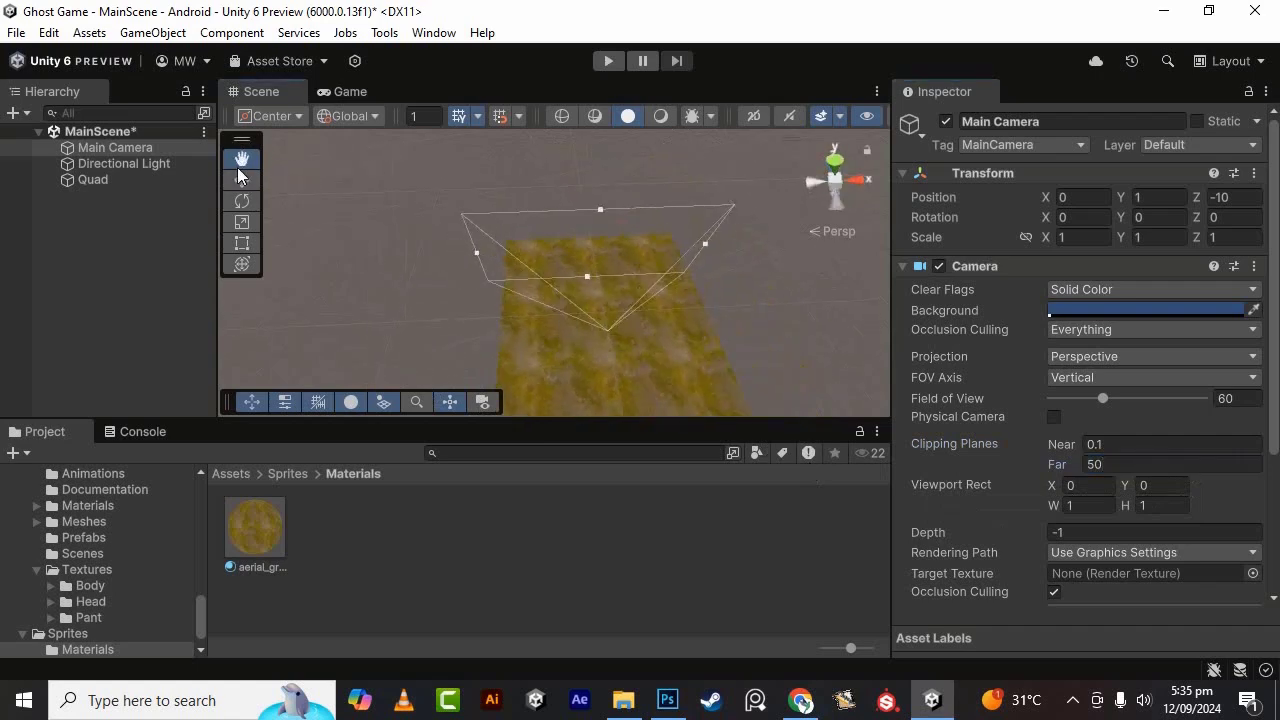
{"action": "scroll", "coordinate": [654, 297], "scroll_direction": "up", "scroll_amount": 2}
{"action": "scroll", "coordinate": [548, 315], "scroll_direction": "up", "scroll_amount": 2}
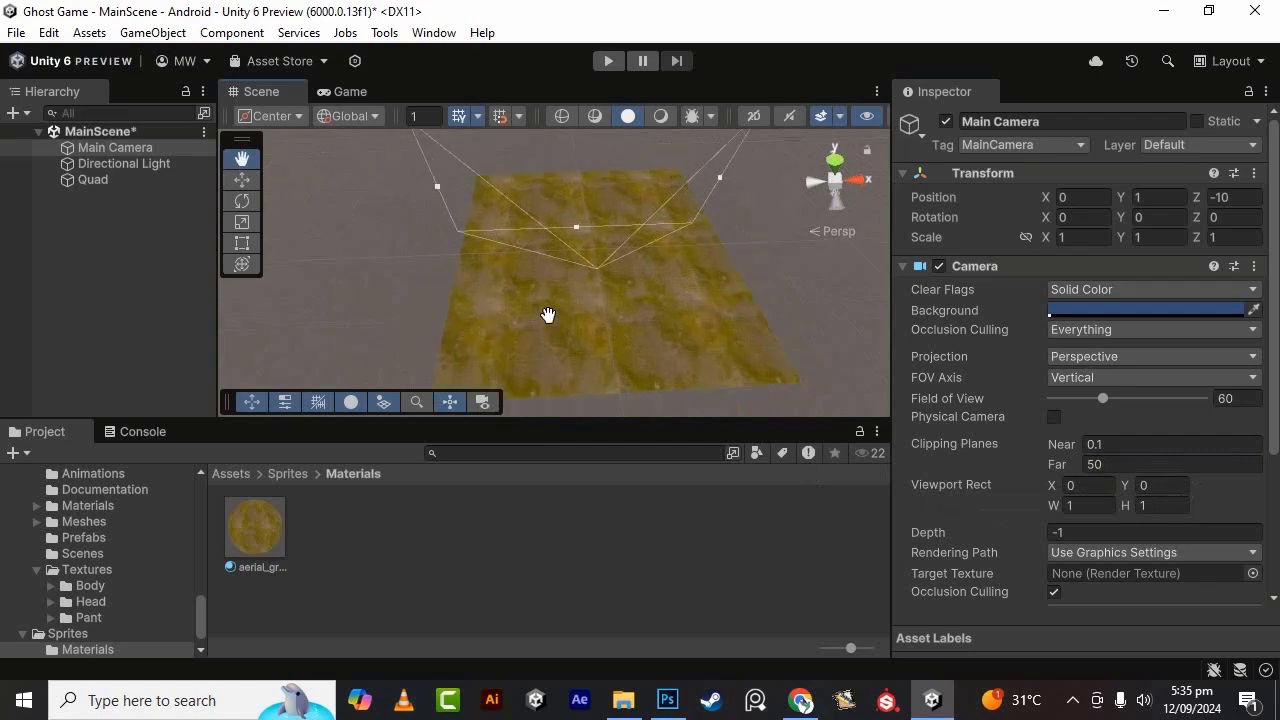
{"action": "scroll", "coordinate": [548, 315], "scroll_direction": "up", "scroll_amount": 2}
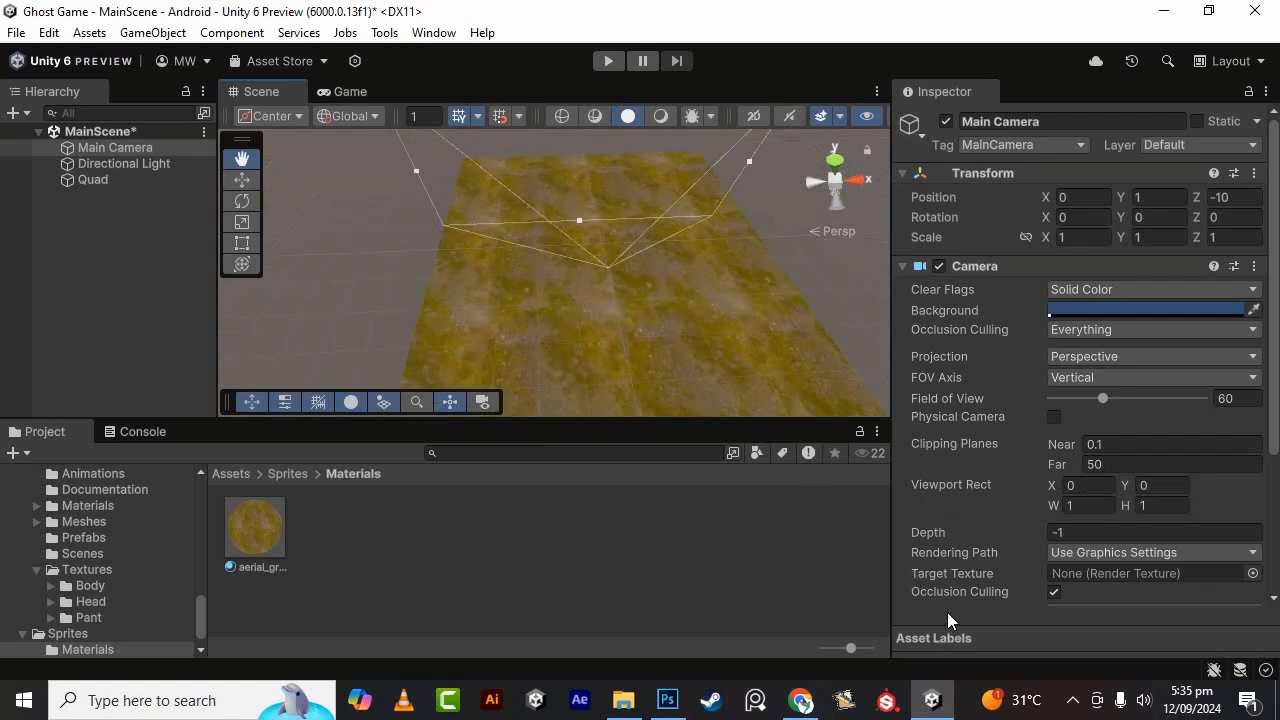
- Change the Main Camera's Rendering Path from Use Graphics Settings to Forward
{"action": "left_click", "coordinate": [1160, 553]}
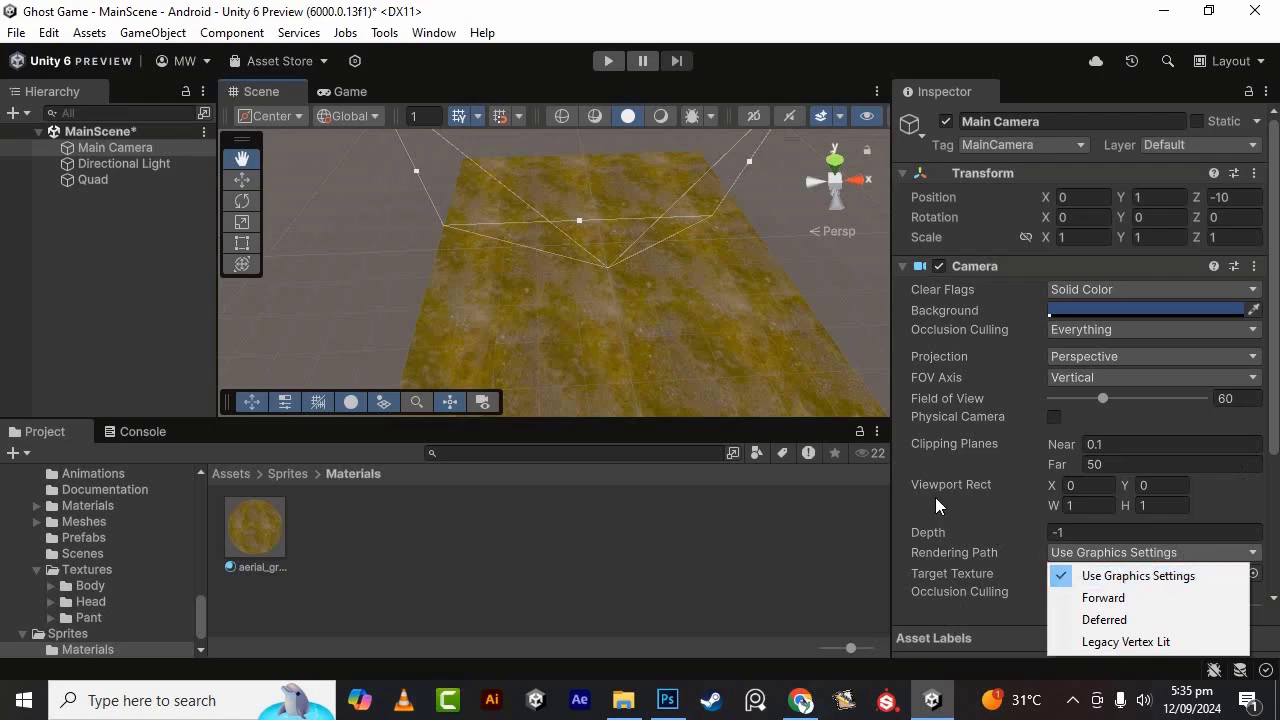
{"action": "left_click", "coordinate": [994, 558]}
{"action": "scroll", "coordinate": [980, 545], "scroll_direction": "down", "scroll_amount": 2}
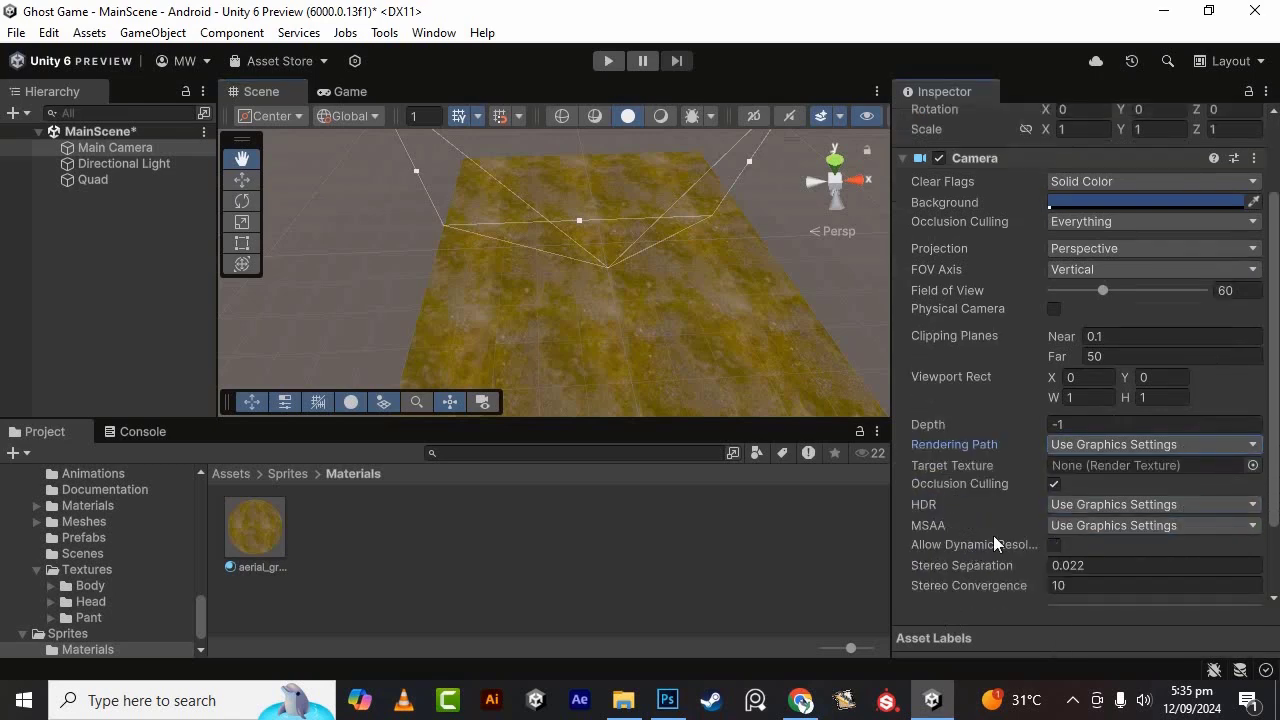
{"action": "mouse_move", "coordinate": [1101, 450]}
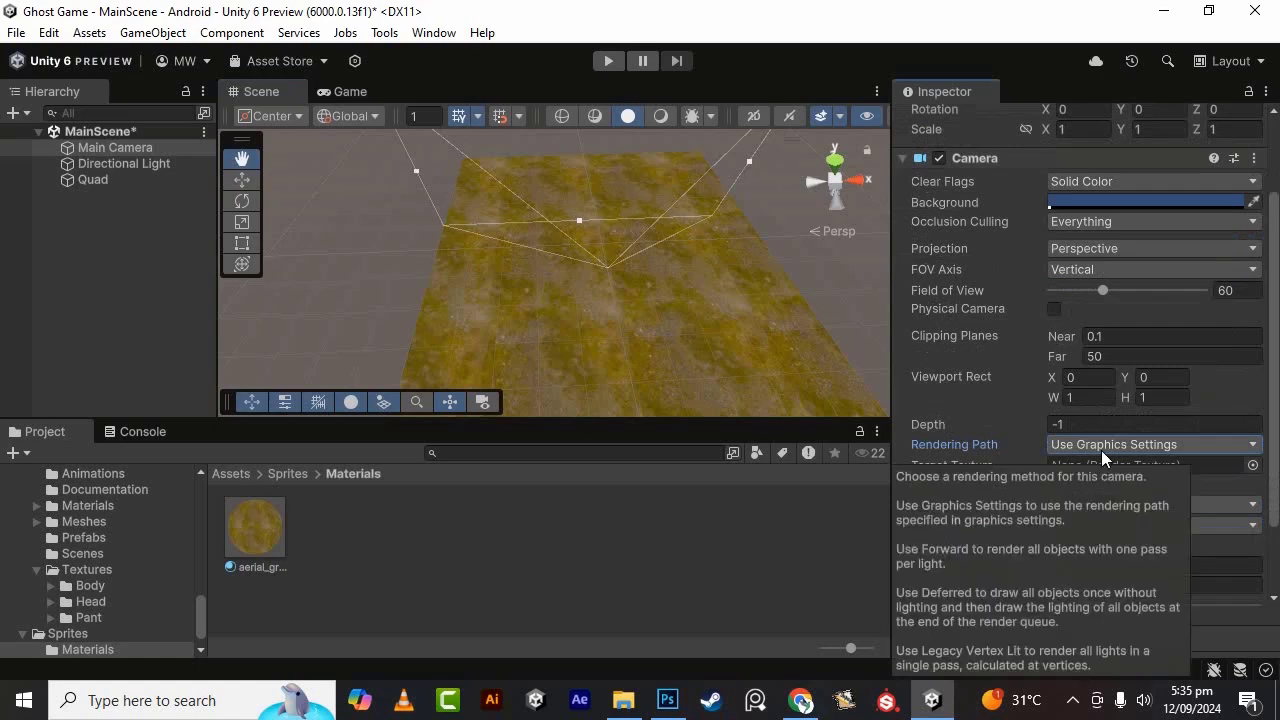
{"action": "scroll", "coordinate": [654, 263], "scroll_direction": "up", "scroll_amount": 2}
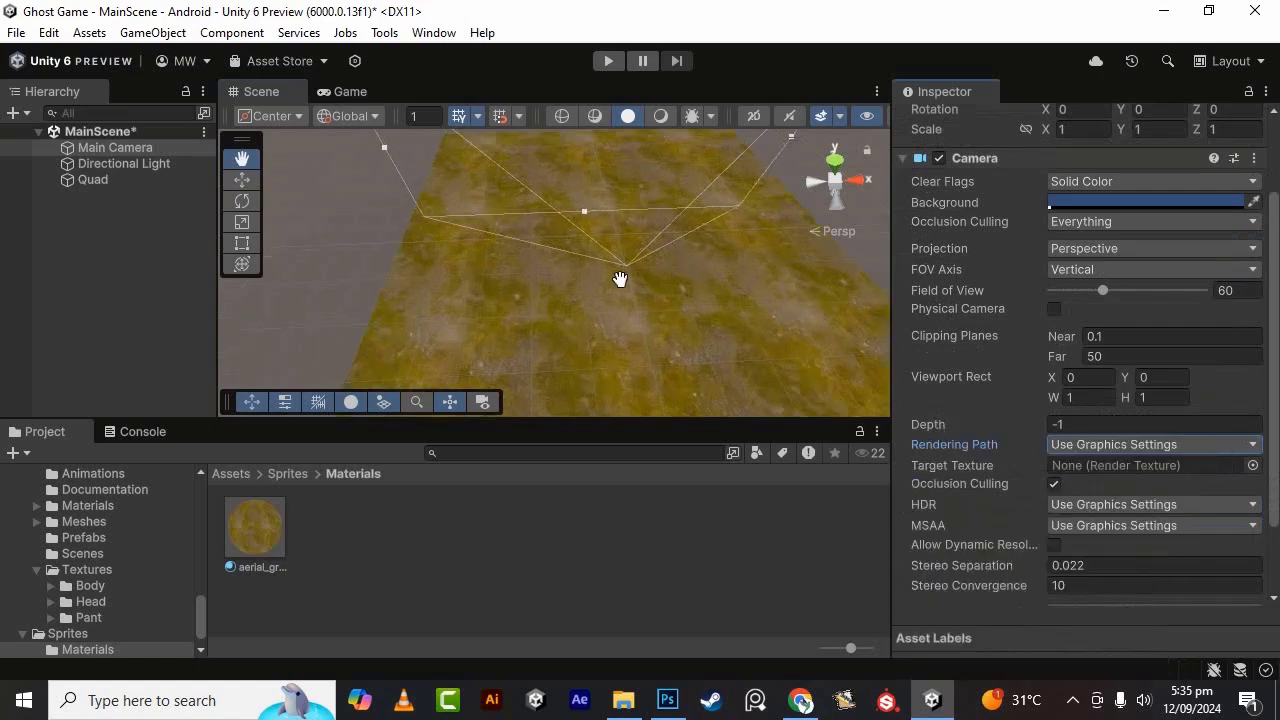
{"action": "scroll", "coordinate": [581, 335], "scroll_direction": "up", "scroll_amount": 1}
{"action": "left_click_drag", "start_coordinate": [581, 335], "coordinate": [663, 434], "text": "alt"}
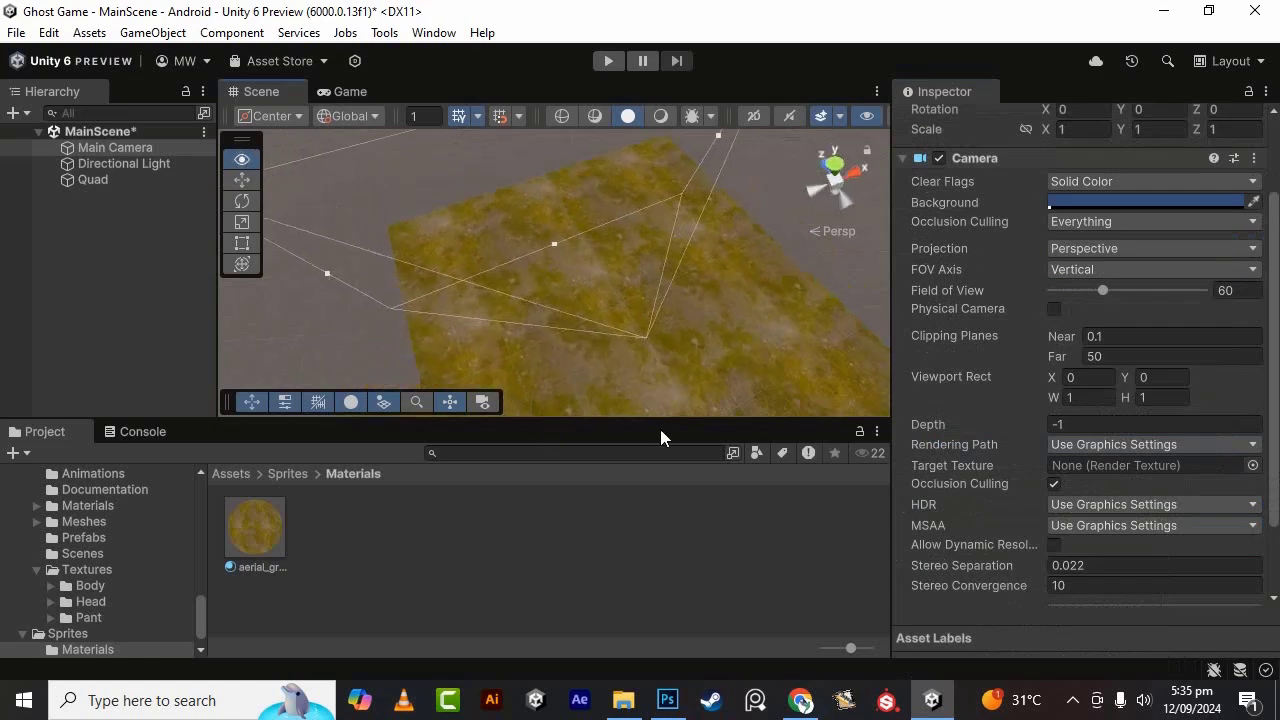
{"action": "left_click", "coordinate": [1135, 445]}
{"action": "left_click", "coordinate": [1129, 488]}
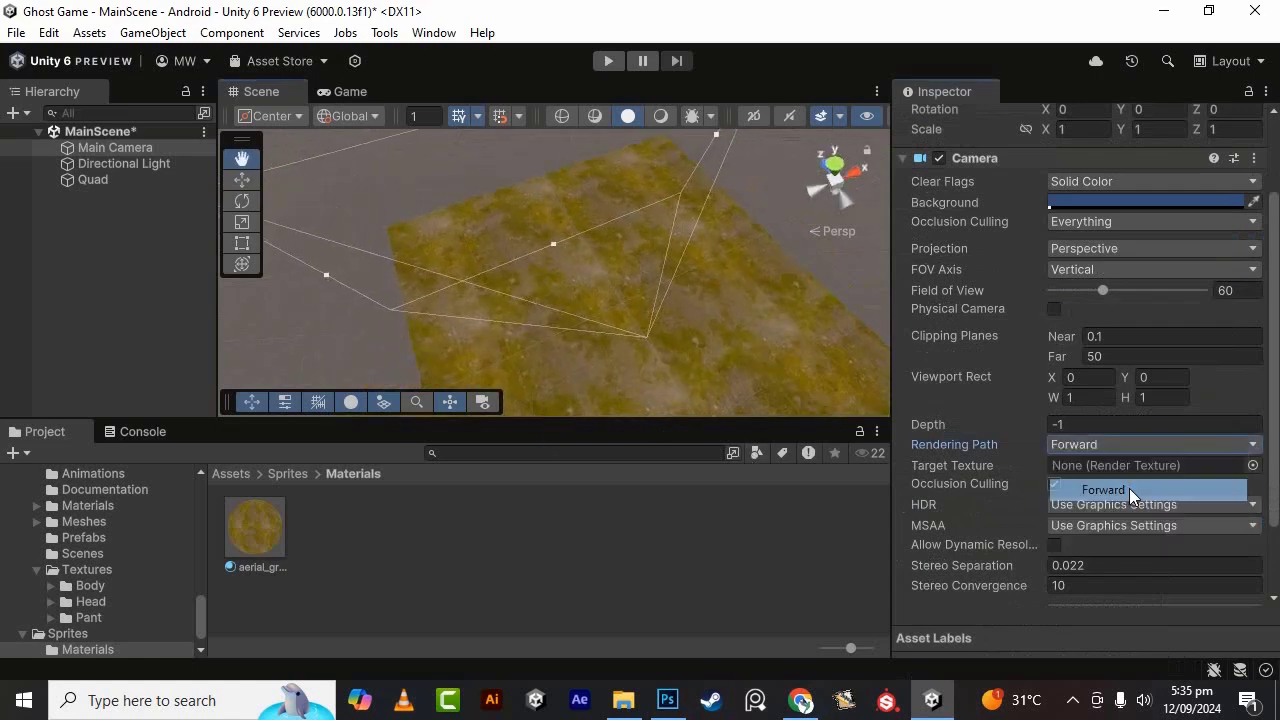
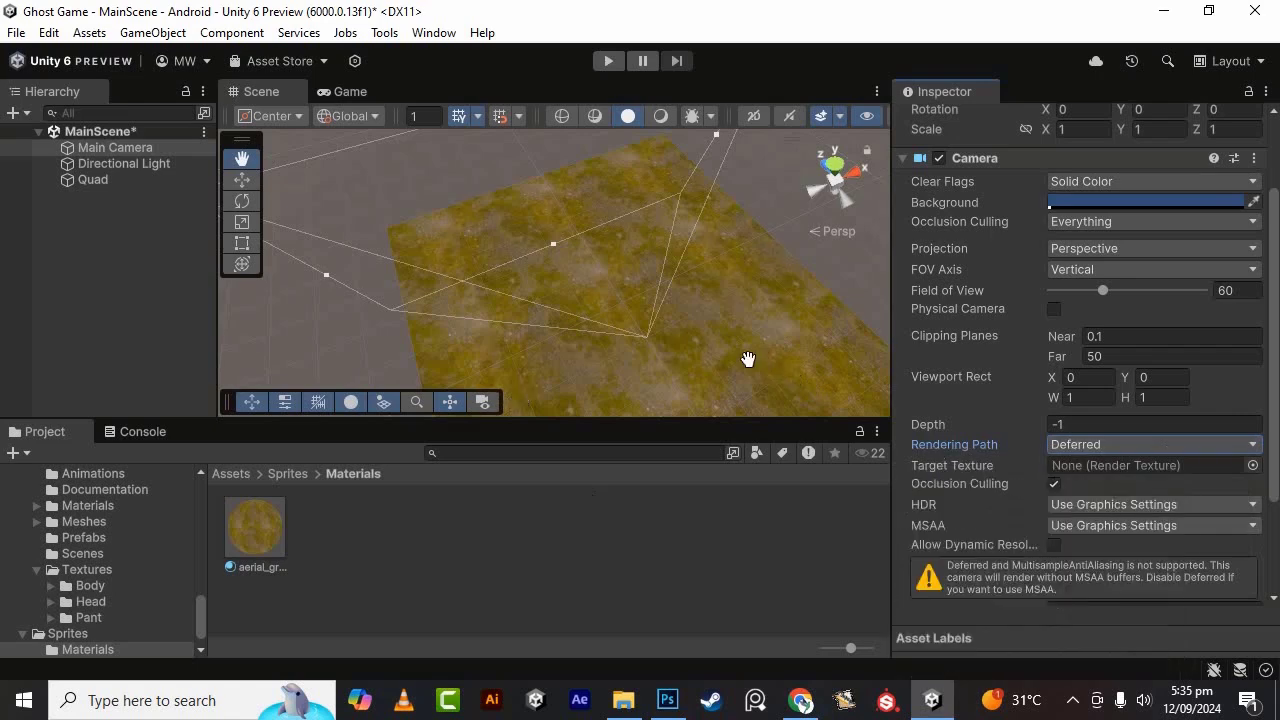
- Change the Main Camera's Rendering Path from Deferred to Forward, clearing the MSAA warning
{"action": "scroll", "coordinate": [755, 364], "scroll_direction": "up", "scroll_amount": 1}
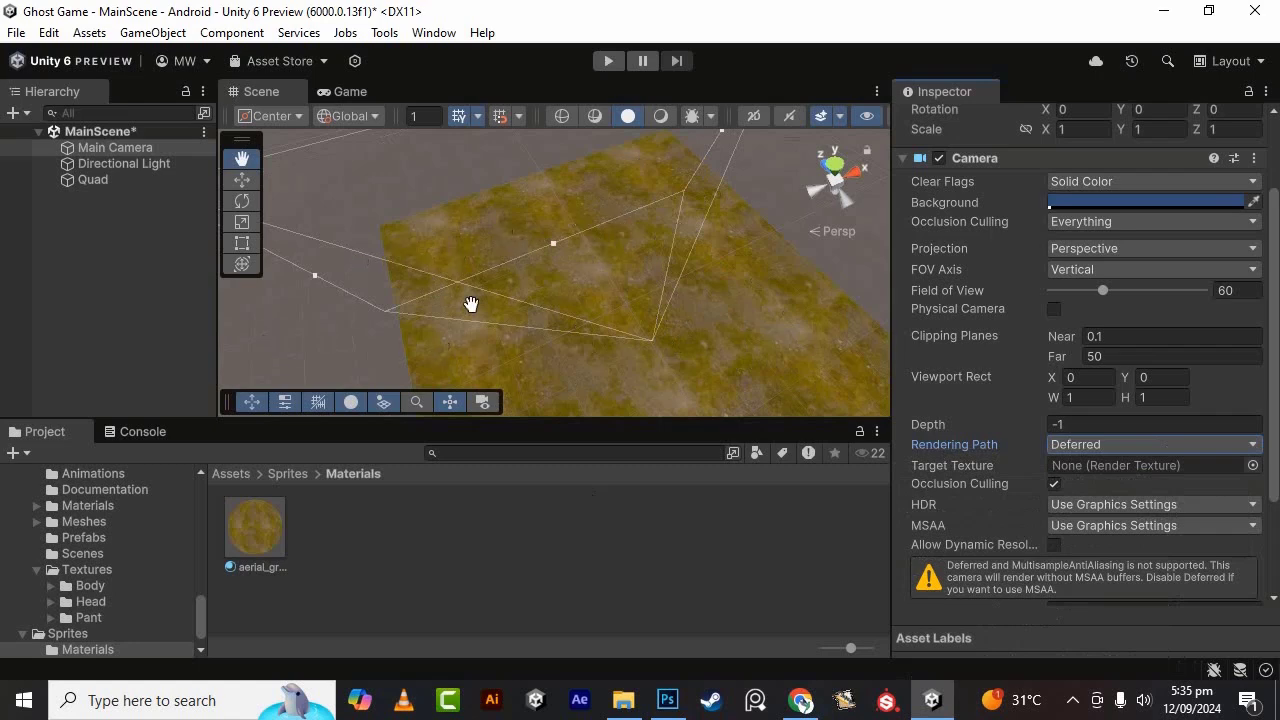
{"action": "left_click", "coordinate": [1110, 447]}
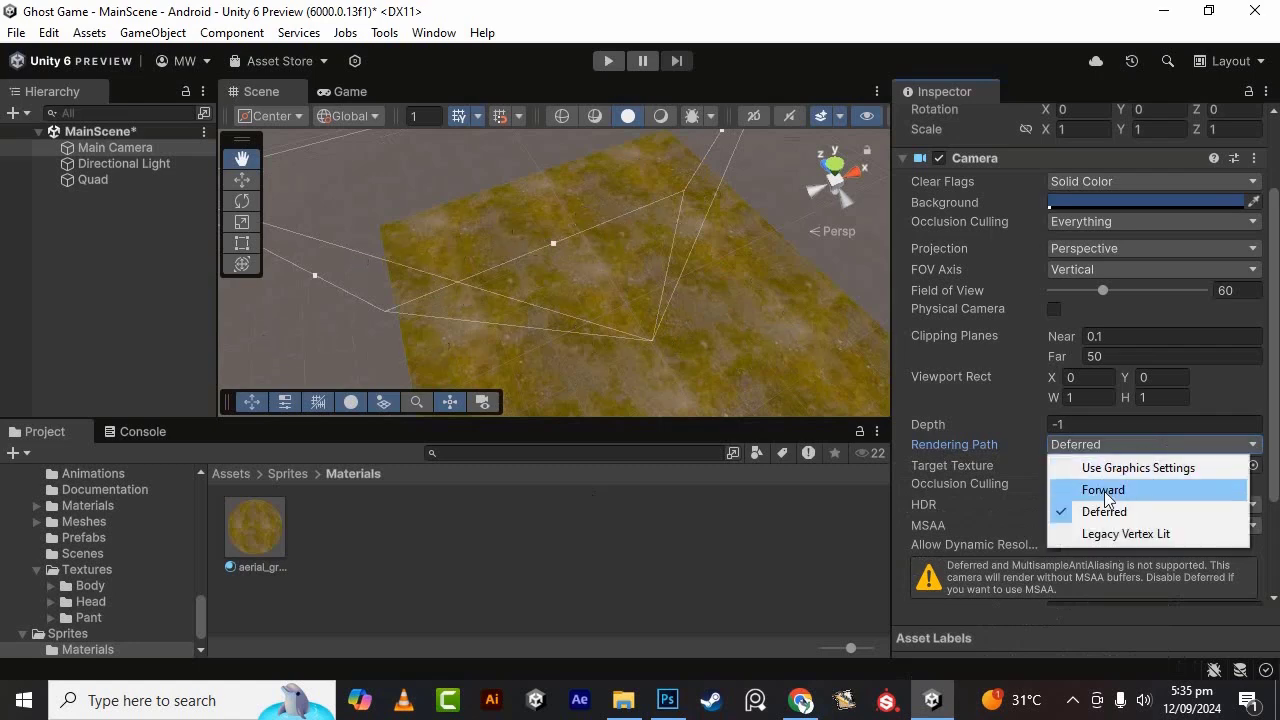
{"action": "left_click", "coordinate": [1106, 490]}
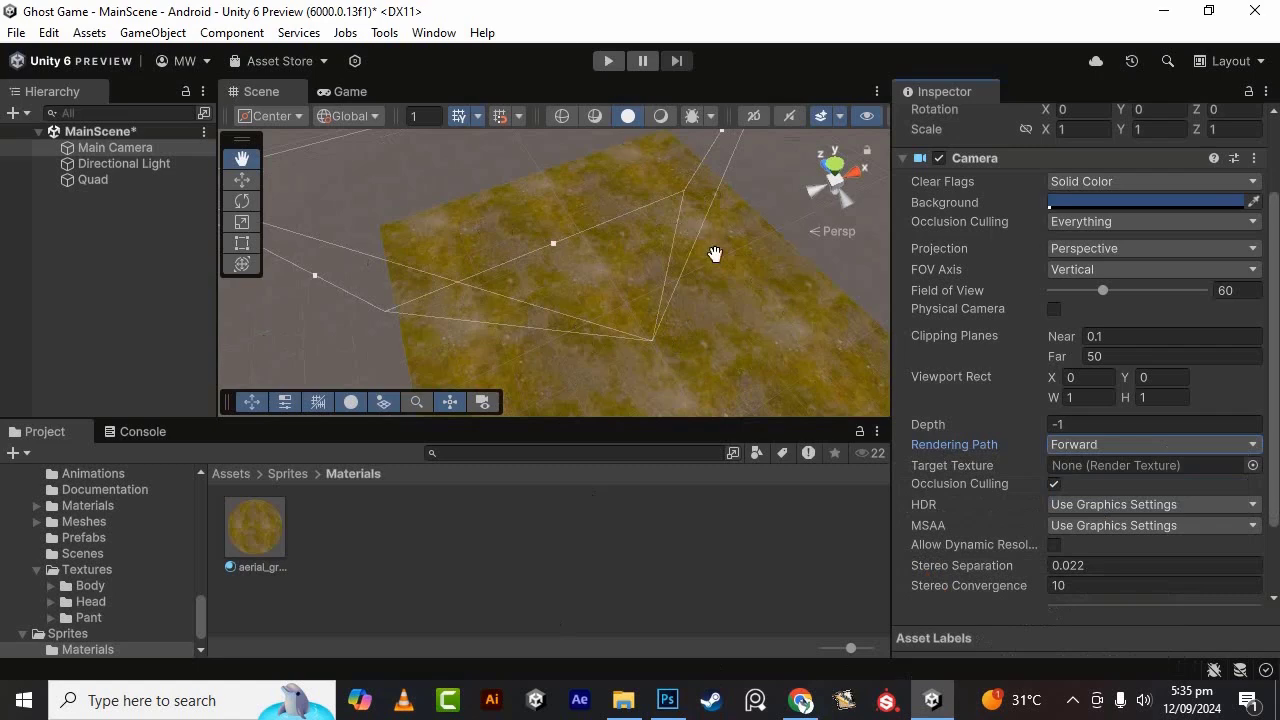
{"action": "right_click_drag", "start_coordinate": [714, 251], "coordinate": [572, 277]}
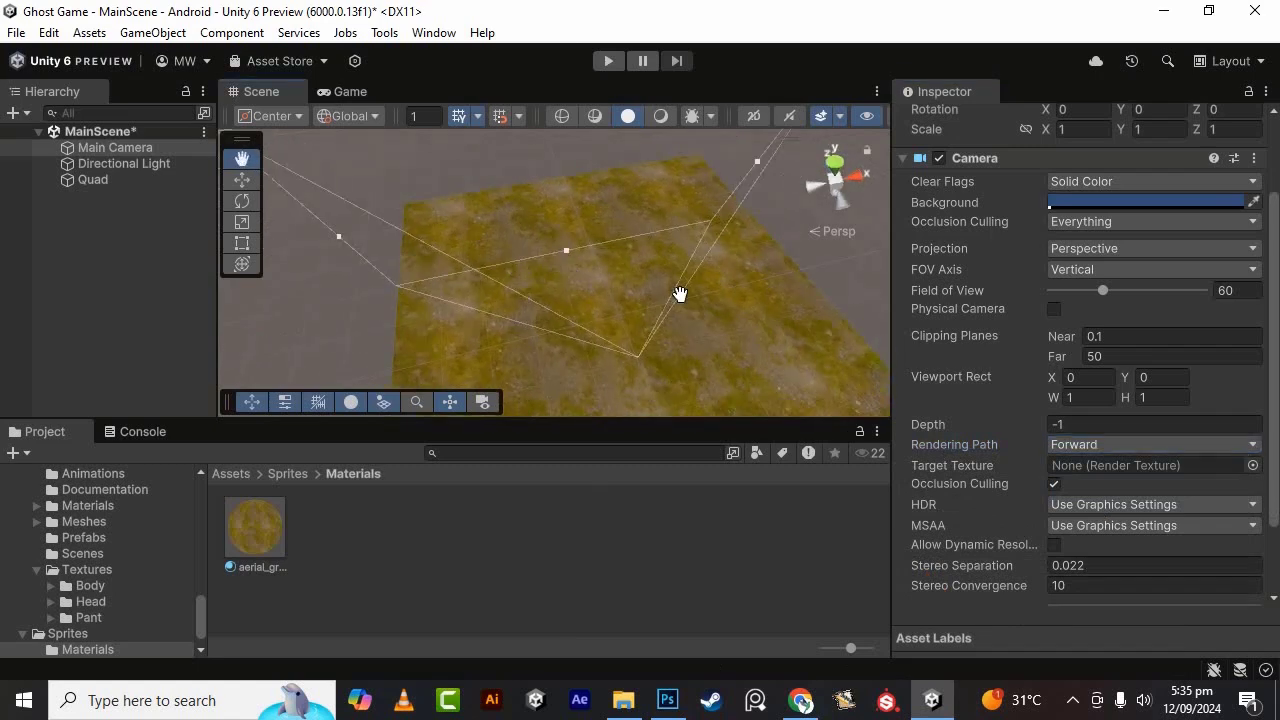
{"action": "left_click_drag", "start_coordinate": [635, 389], "coordinate": [649, 331]}
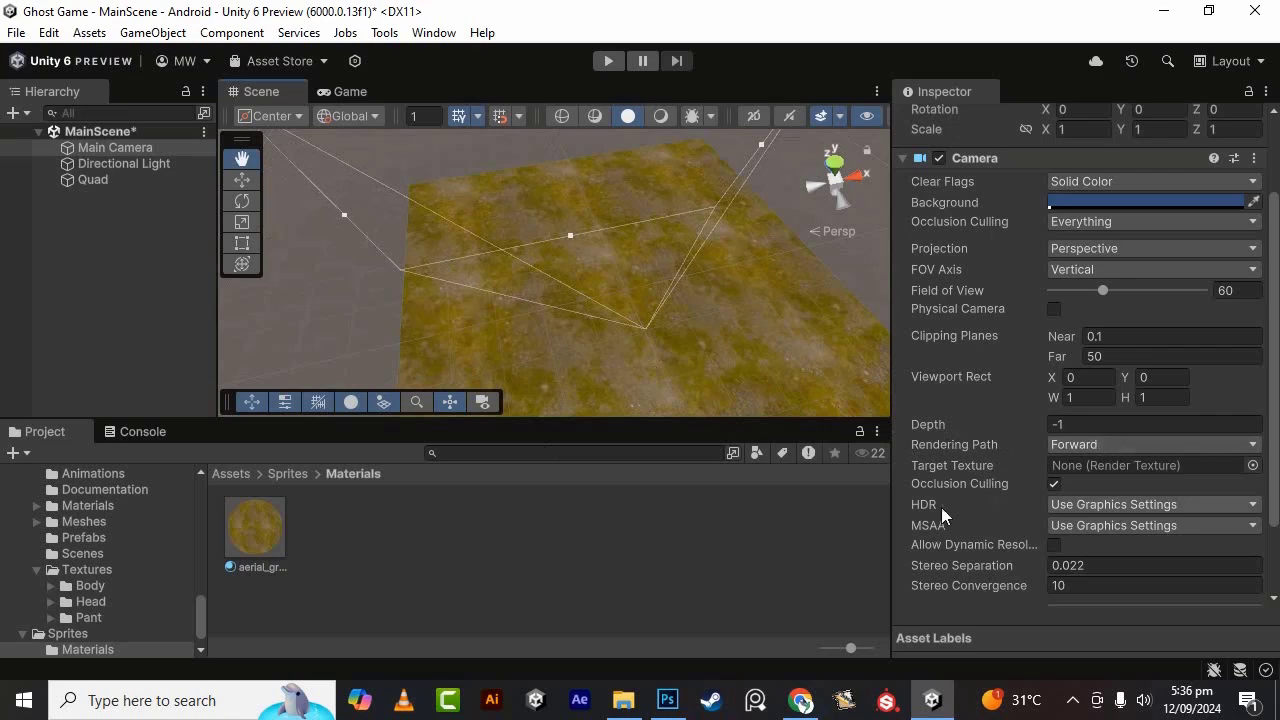
- Uncheck Occlusion Culling and set both HDR and MSAA to Off in the Camera component
{"action": "left_click", "coordinate": [1055, 487]}
{"action": "scroll", "coordinate": [932, 398], "scroll_direction": "down", "scroll_amount": 1}
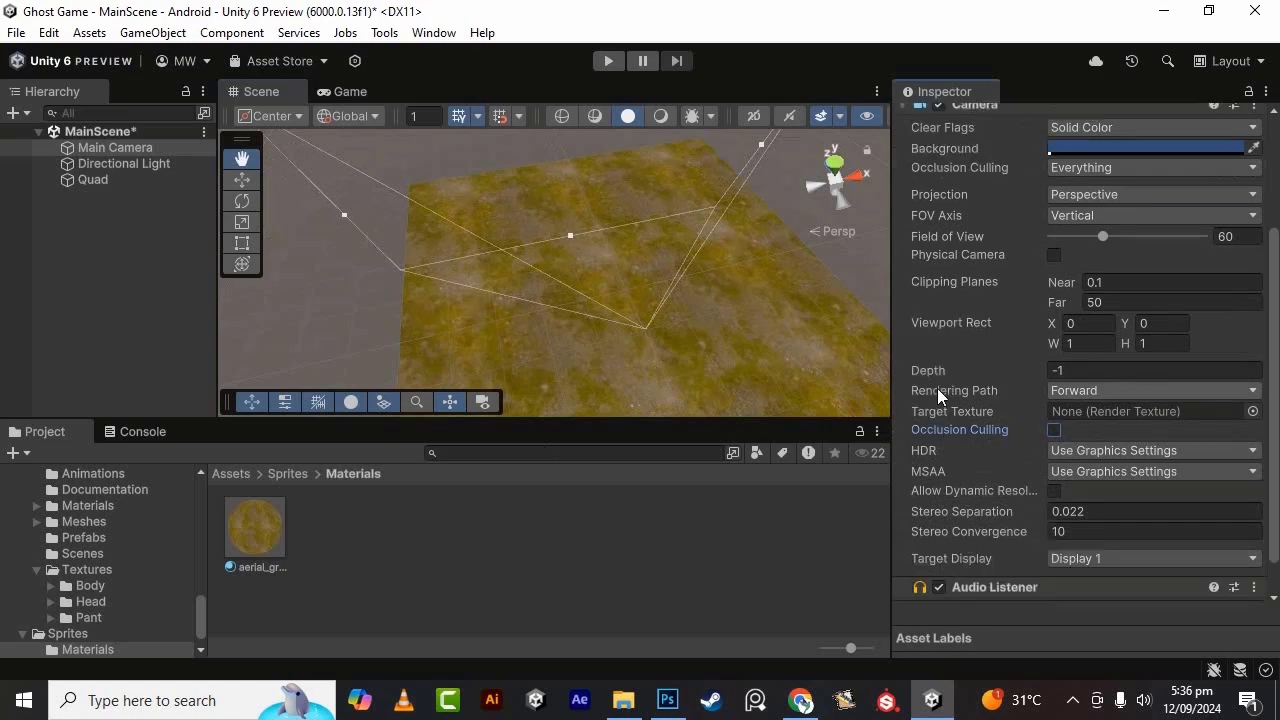
{"action": "left_click", "coordinate": [1194, 455]}
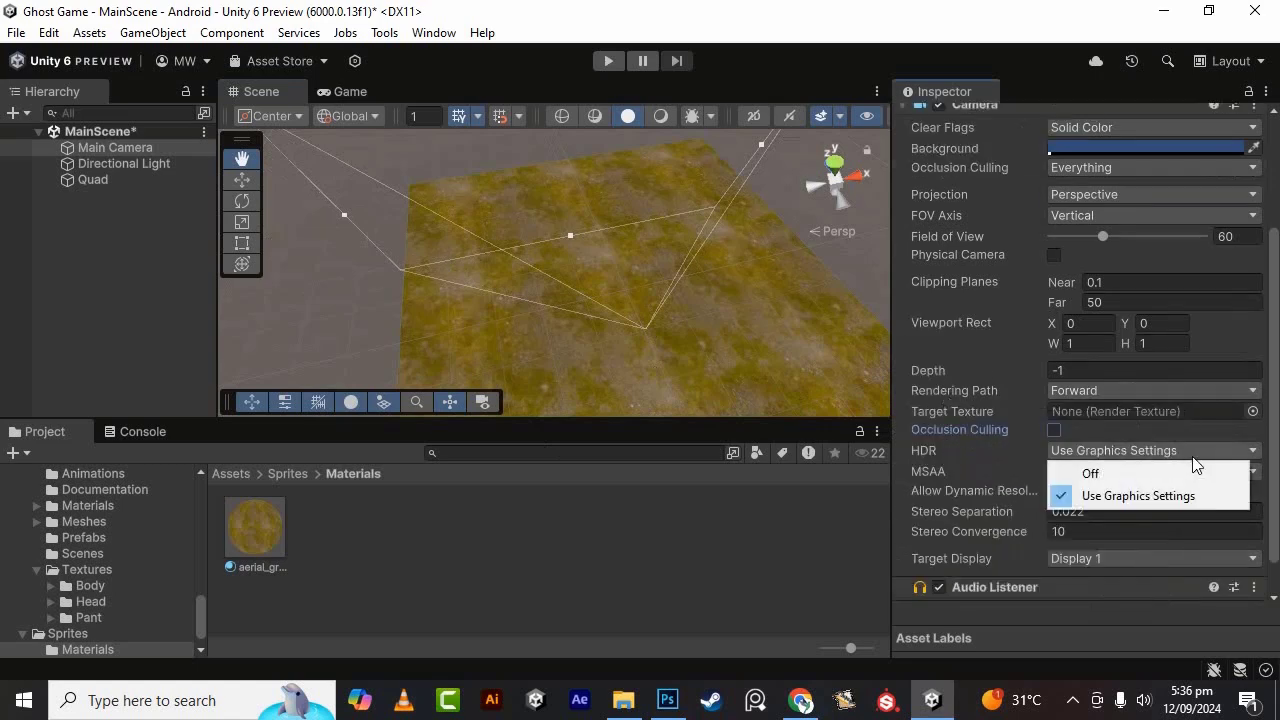
{"action": "left_click", "coordinate": [1158, 472]}
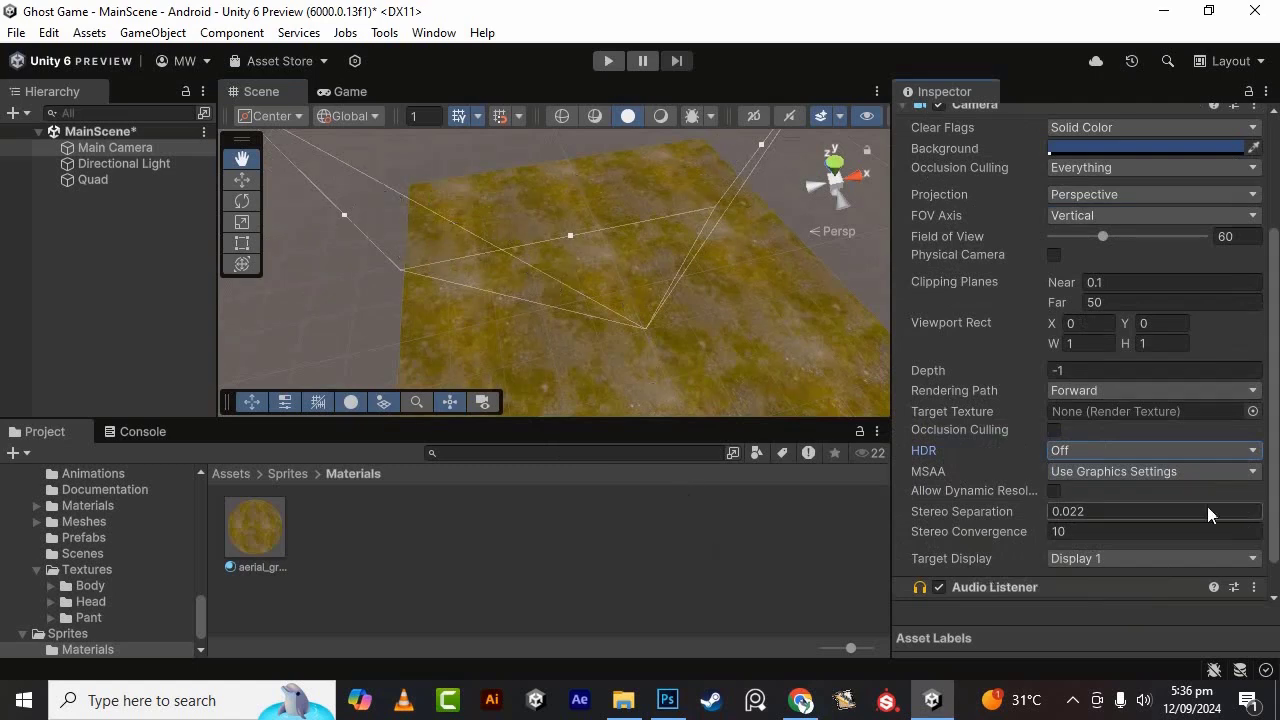
{"action": "left_click", "coordinate": [1065, 471]}
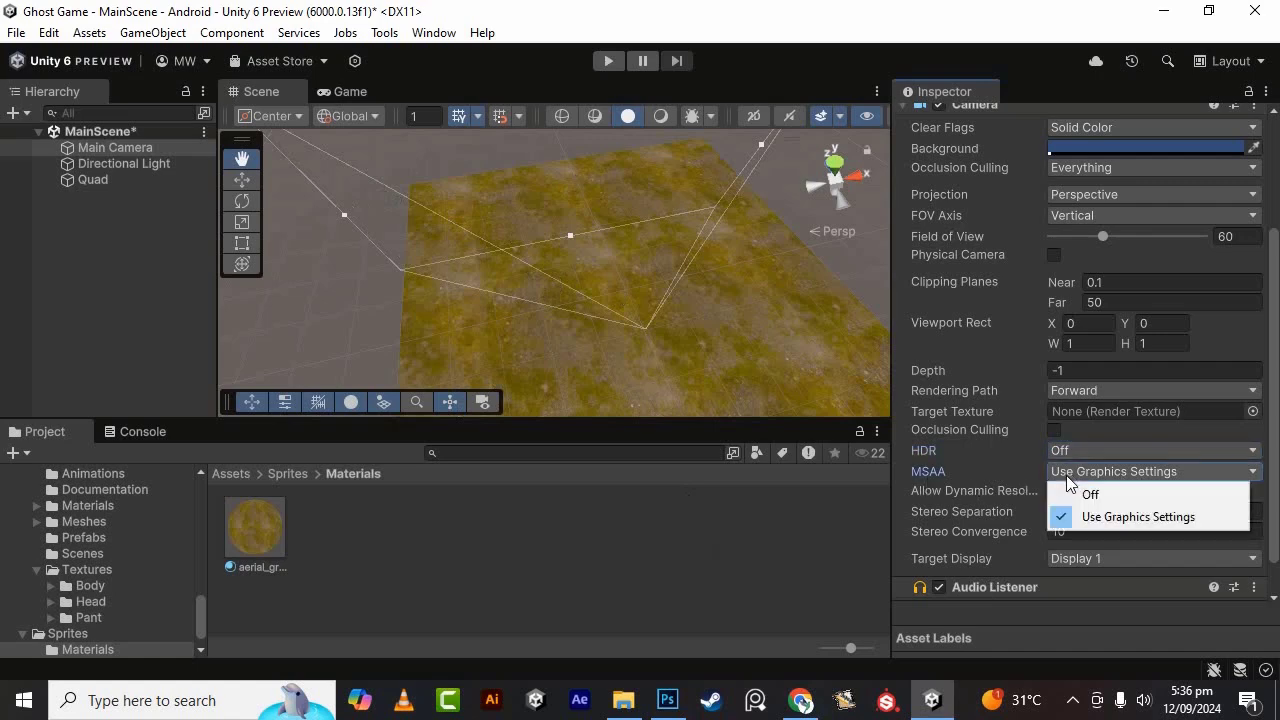
{"action": "left_click", "coordinate": [1065, 492]}
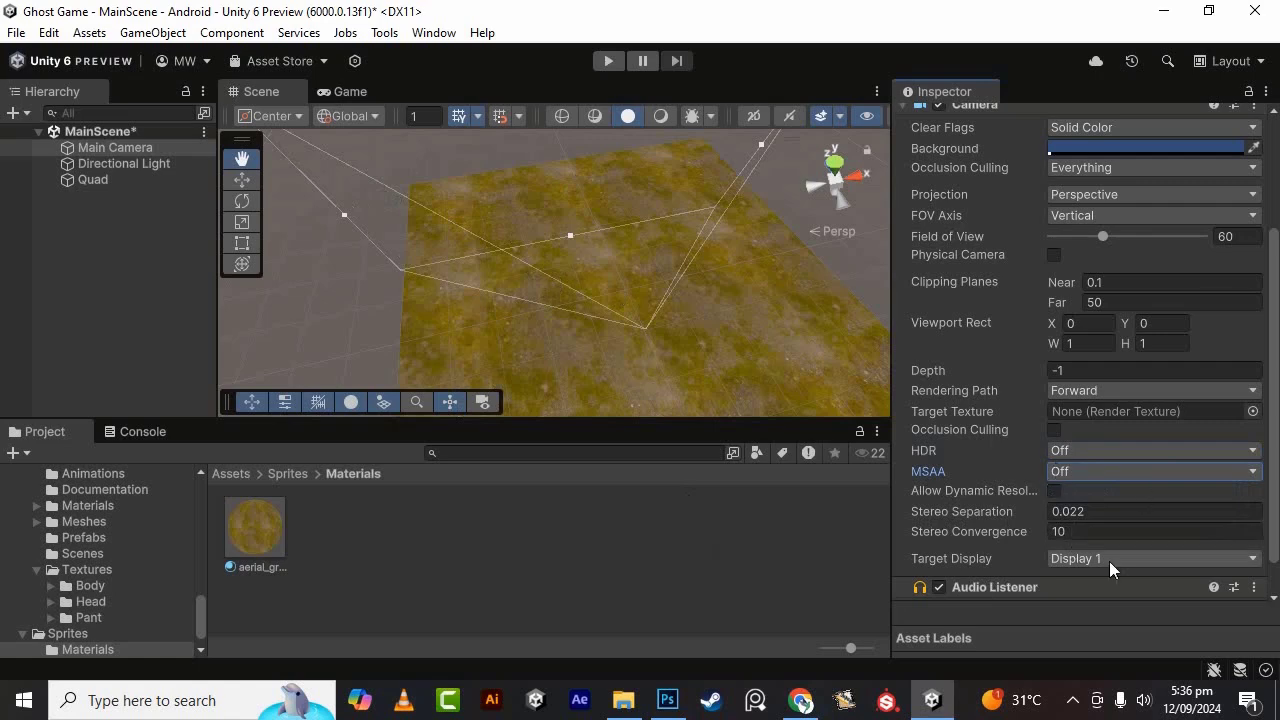
{"action": "scroll", "coordinate": [1090, 545], "scroll_direction": "down", "scroll_amount": 2}
{"action": "mouse_move", "coordinate": [817, 348]}
{"action": "right_mouse_down"}
{"action": "mouse_move", "coordinate": [892, 324]}
{"action": "mouse_move", "coordinate": [772, 358]}
{"action": "right_mouse_up"}
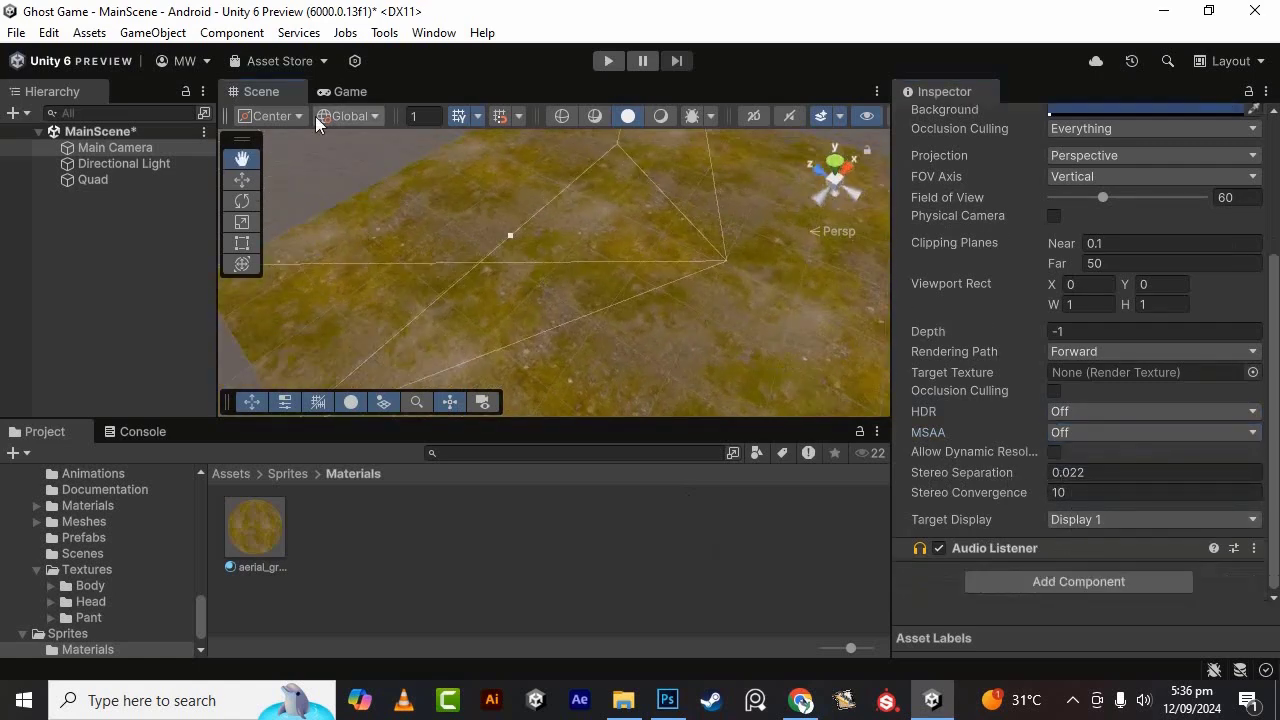
- View the grass-textured ground in the Game view, deselect the camera, and save MainScene
{"action": "left_click", "coordinate": [343, 91]}
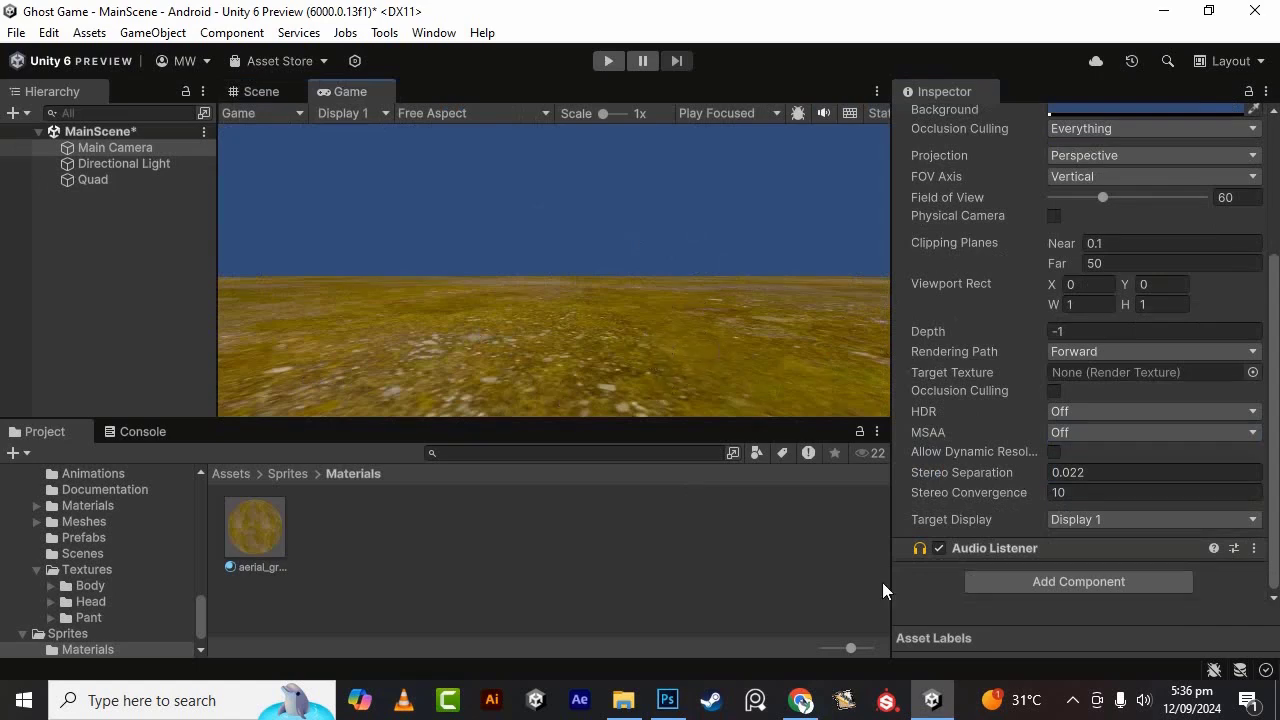
{"action": "scroll", "coordinate": [1074, 560], "scroll_direction": "up", "scroll_amount": 5}
{"action": "left_click", "coordinate": [147, 229]}
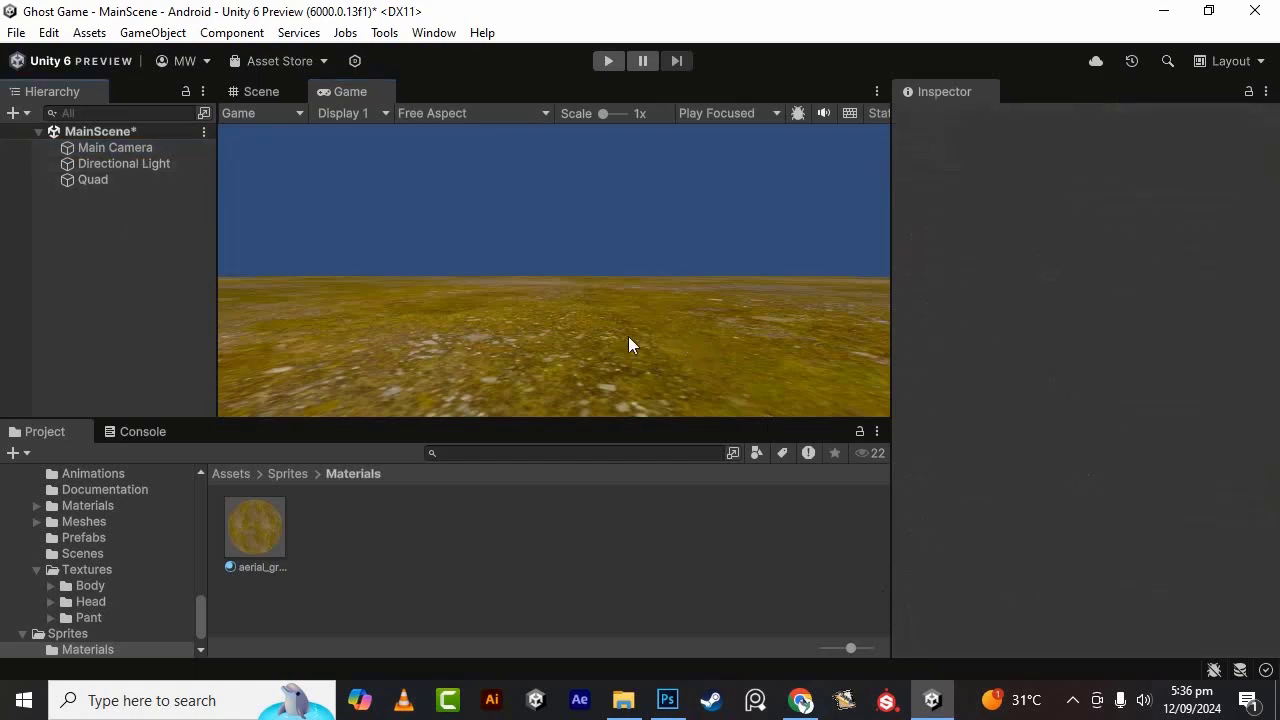
{"action": "key", "text": "ctrl+s"}
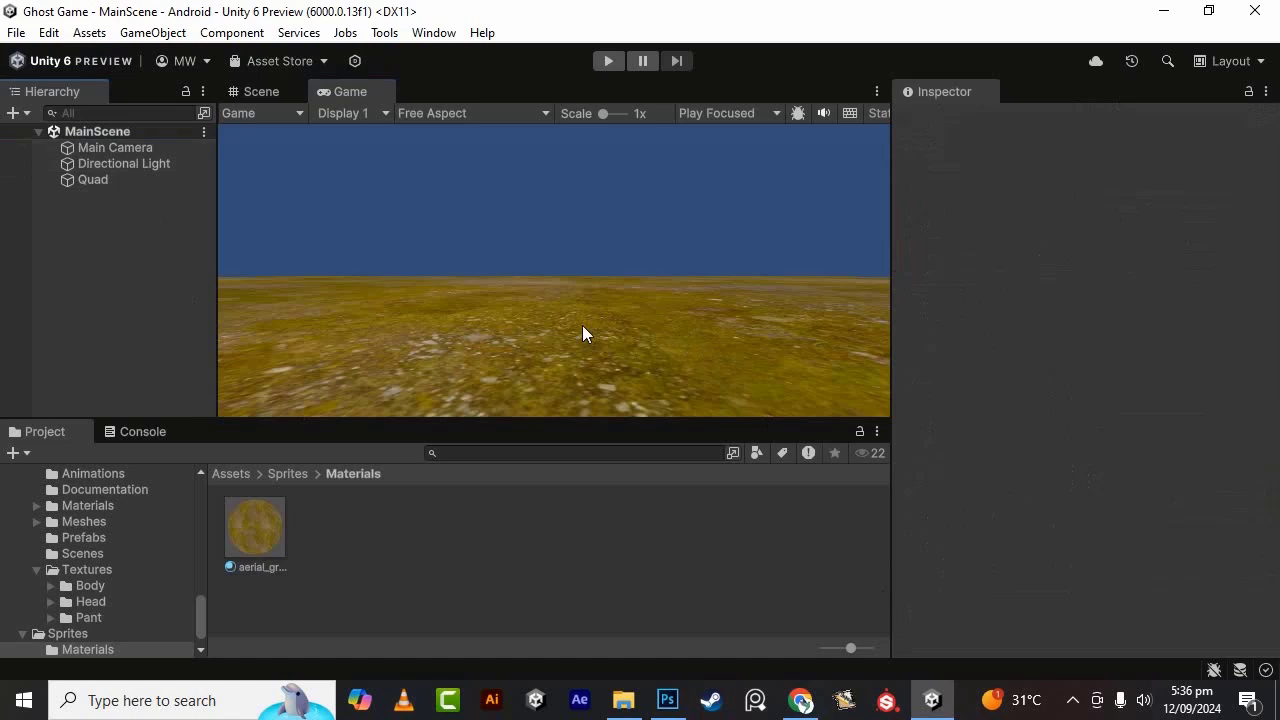